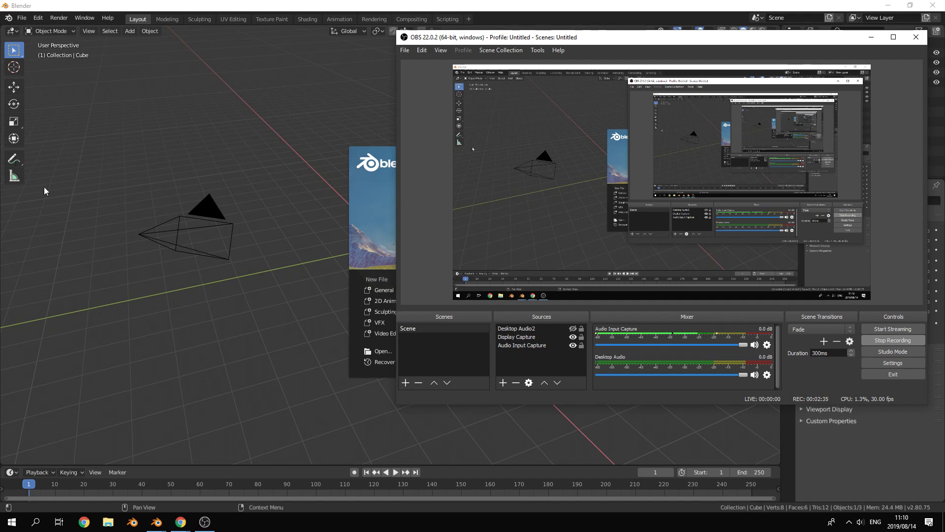
# Step: Dismiss the recorder window and splash screen, and delete all the default objects from the scene
pyautogui.click(870, 38)
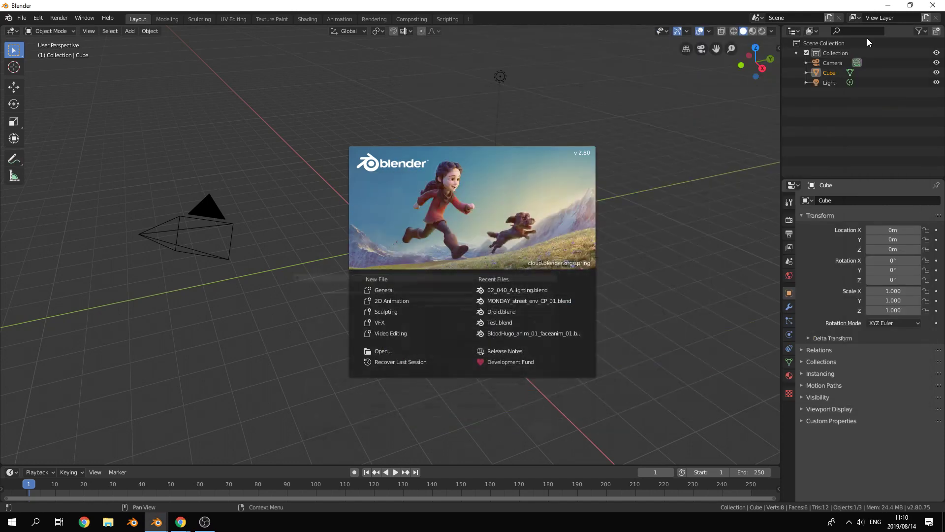
pyautogui.click(199, 116)
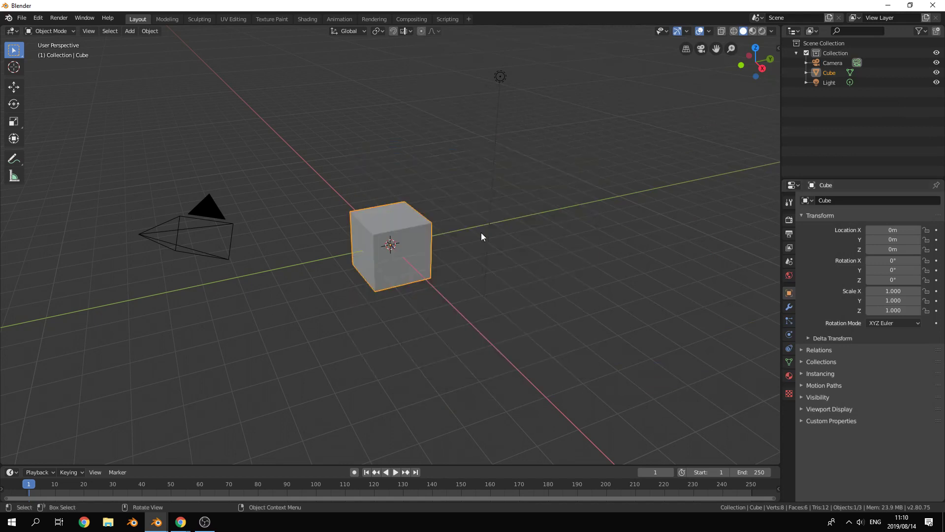
pyautogui.press('a')
pyautogui.press('x')
pyautogui.click(328, 190)
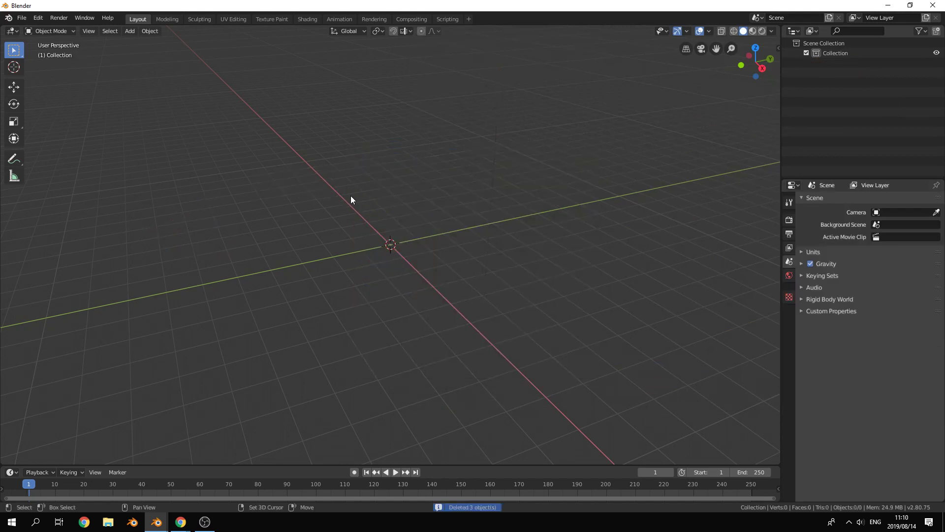
# Step: Add a plane at the origin and scale it up to about 27.7 as a ground surface
pyautogui.hotkey('shift', 'a')
pyautogui.moveTo(353, 196)
pyautogui.click(406, 196)
pyautogui.press('s')
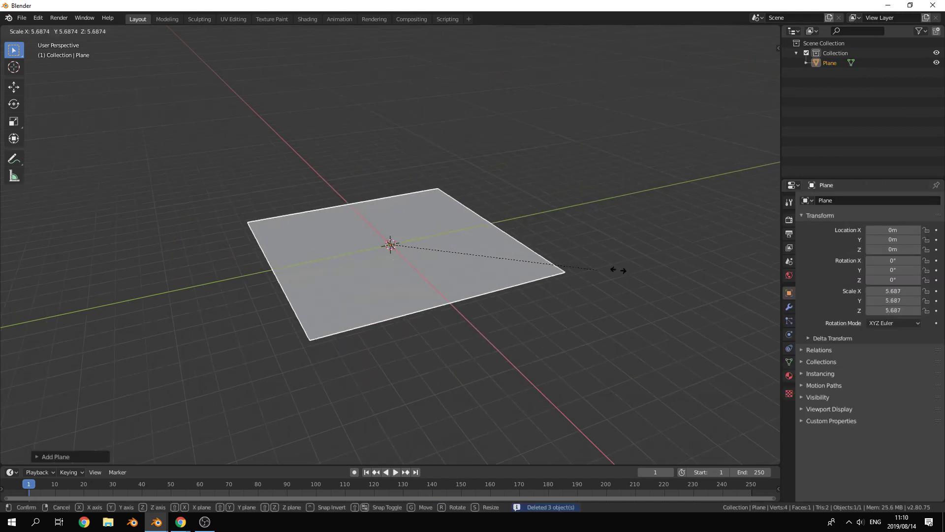
pyautogui.click(396, 235)
pyautogui.moveTo(396, 235); pyautogui.dragTo(445, 225, button='middle')
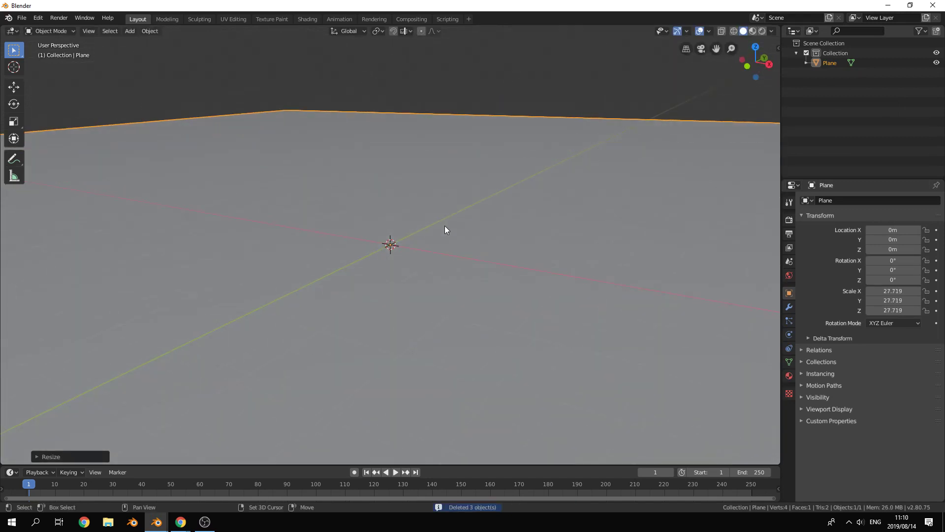
# Step: Add a UV sphere and move it up 1 m along Z so it rests on the plane
pyautogui.hotkey('shift', 'a')
pyautogui.moveTo(445, 225)
pyautogui.click(501, 254)
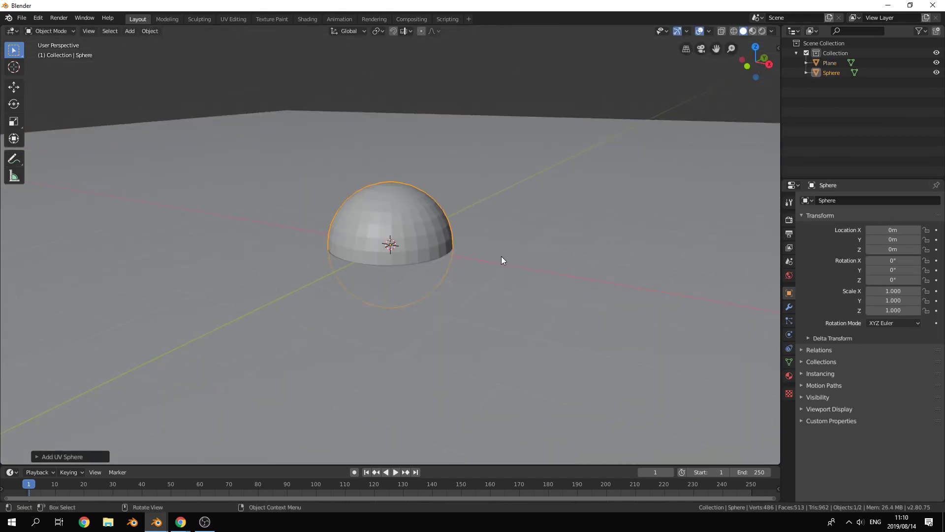
pyautogui.write('gz')
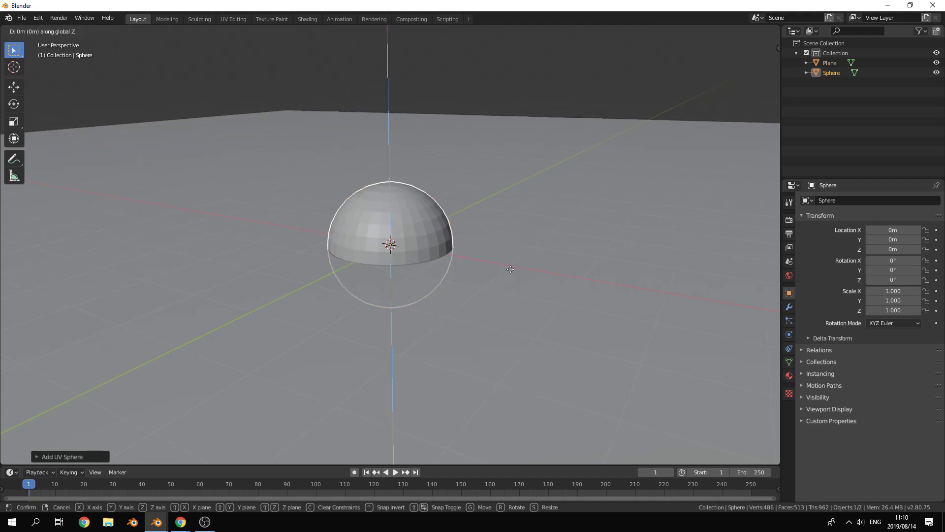
pyautogui.write('1')
pyautogui.press('Return')
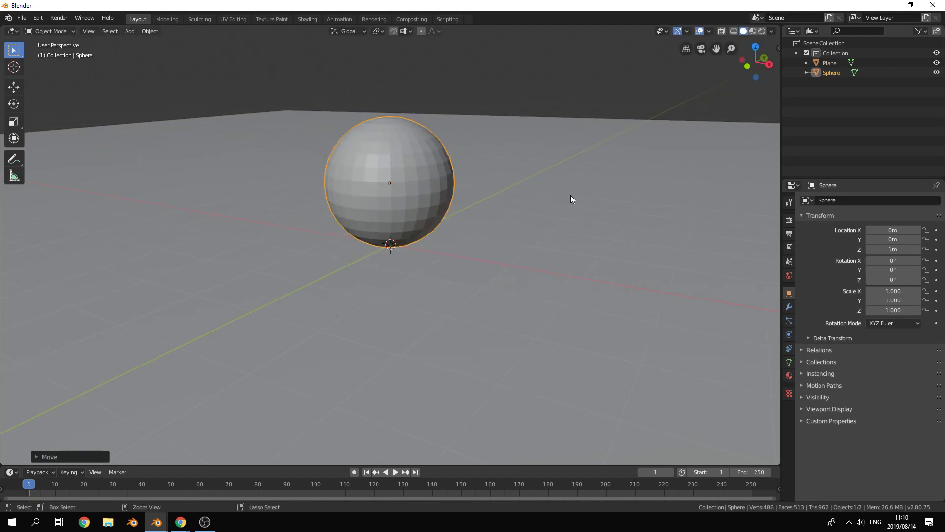
# Step: Apply level 2 subdivision to the sphere and place a duplicate at X -3 m
pyautogui.hotkey('ctrl', '2')
pyautogui.moveTo(571, 195); pyautogui.dragTo(403, 237, button='middle')
pyautogui.hotkey('shift', 'd')
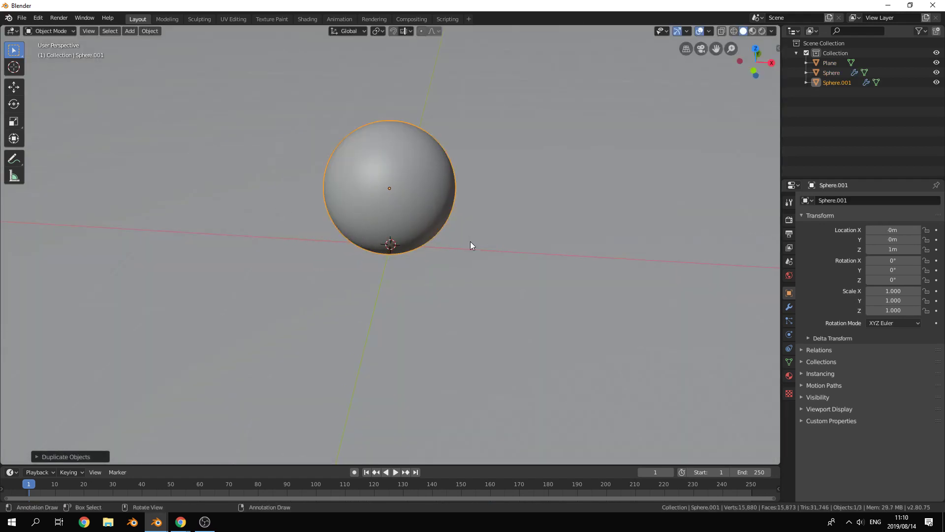
pyautogui.press('x')
pyautogui.click(272, 245)
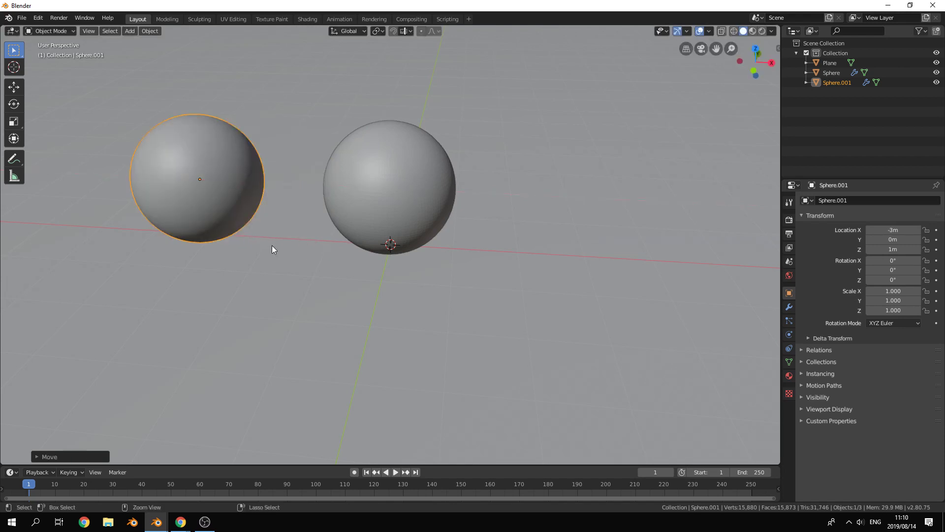
# Step: Duplicate the sphere again and move the copy along X to the opposite side of the middle sphere
pyautogui.hotkey('shift', 'd')
pyautogui.press('Escape')
pyautogui.press('g')
pyautogui.press('x')
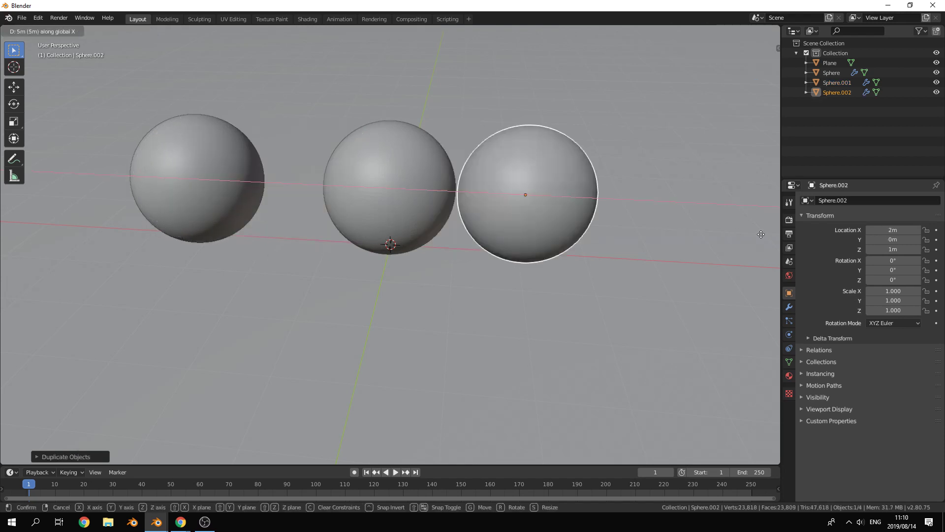
pyautogui.click(25, 237)
pyautogui.moveTo(25, 237); pyautogui.dragTo(3, 198, button='middle')
# Step: Create a new material for the sphere at X -3 m with Specular 1.000 and Roughness 0.000
pyautogui.click(246, 156)
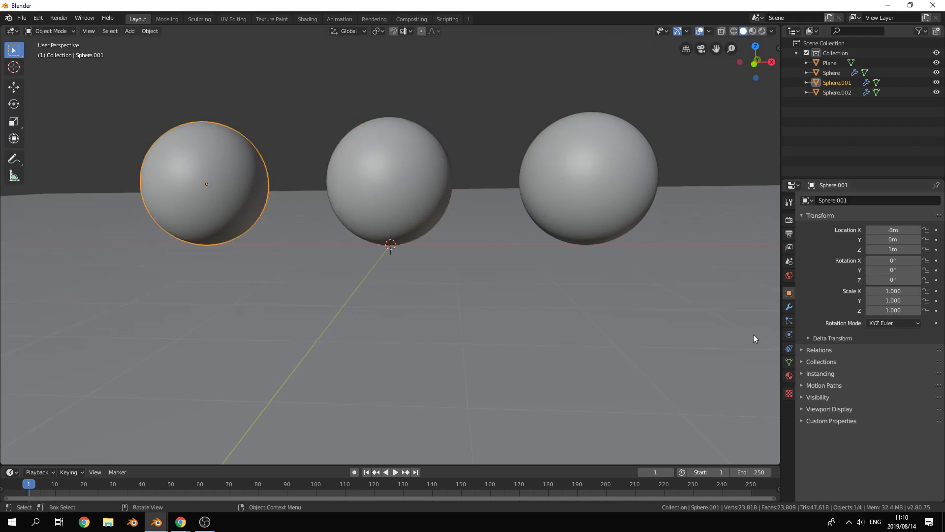
pyautogui.click(789, 376)
pyautogui.click(864, 243)
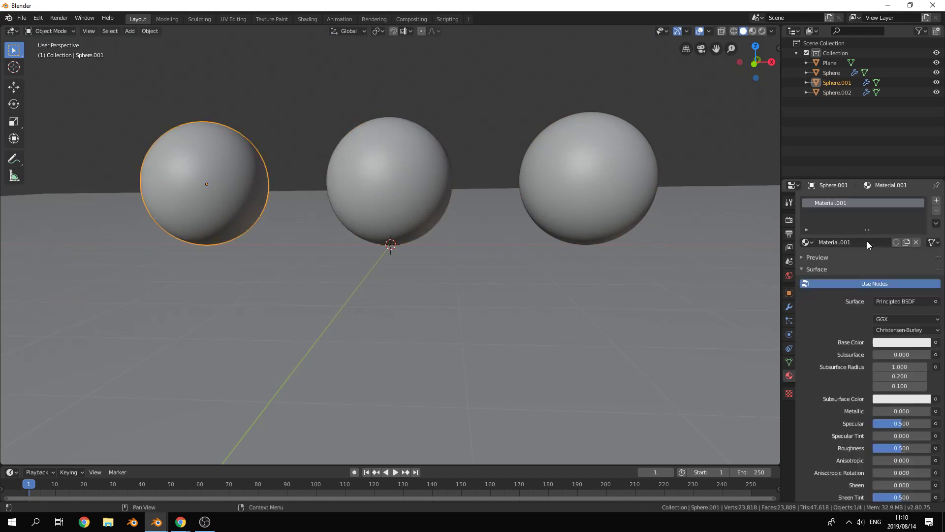
pyautogui.moveTo(901, 424); pyautogui.dragTo(874, 448)
# Step: Create a new material for the sphere on the positive X side with Metallic 1.000, Specular 0.000 and Roughness 0.000
pyautogui.click(570, 120)
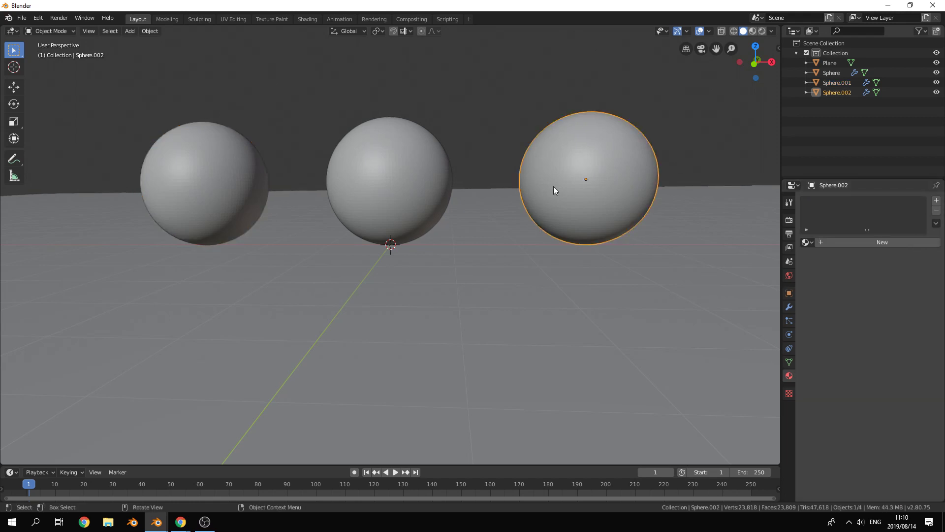
pyautogui.click(899, 242)
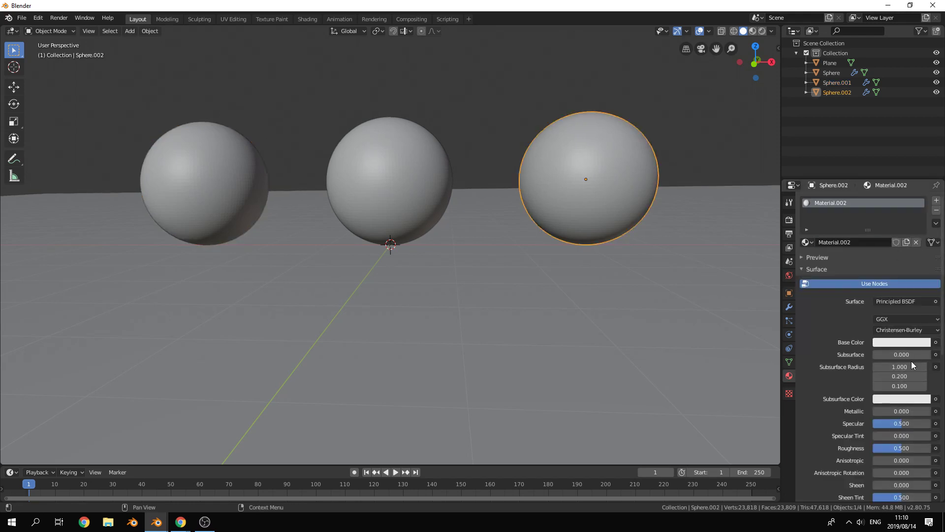
pyautogui.moveTo(902, 411); pyautogui.dragTo(874, 451)
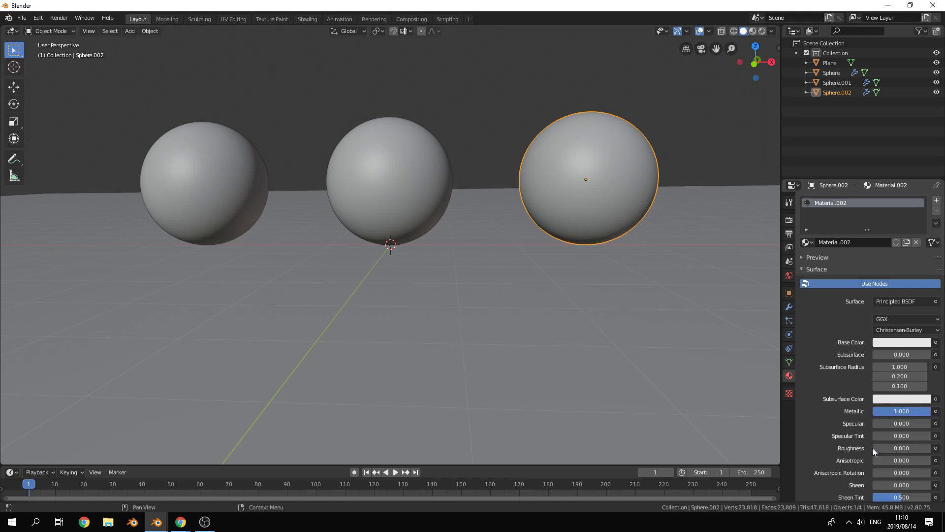
pyautogui.scroll(-3, 513, 117)
pyautogui.moveTo(506, 134); pyautogui.dragTo(435, 181, button='middle')
pyautogui.rightClick(377, 249)
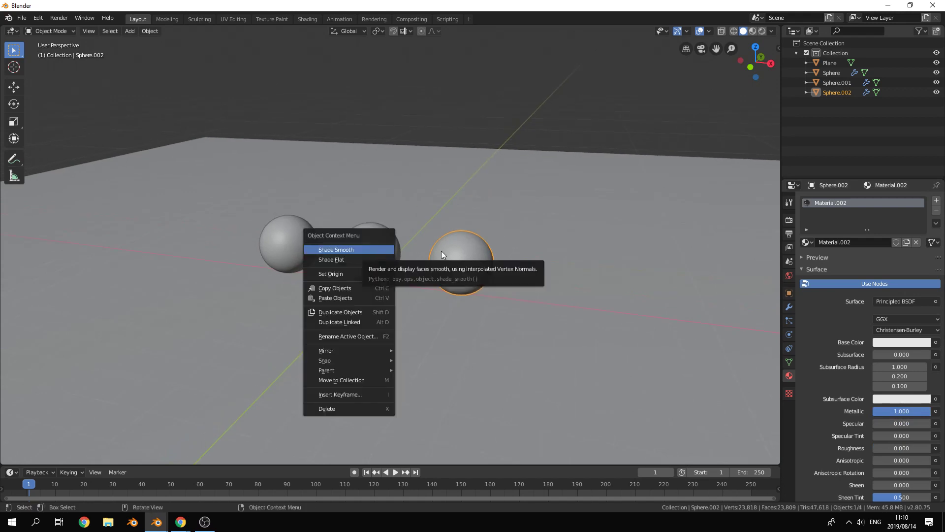
pyautogui.click(367, 237)
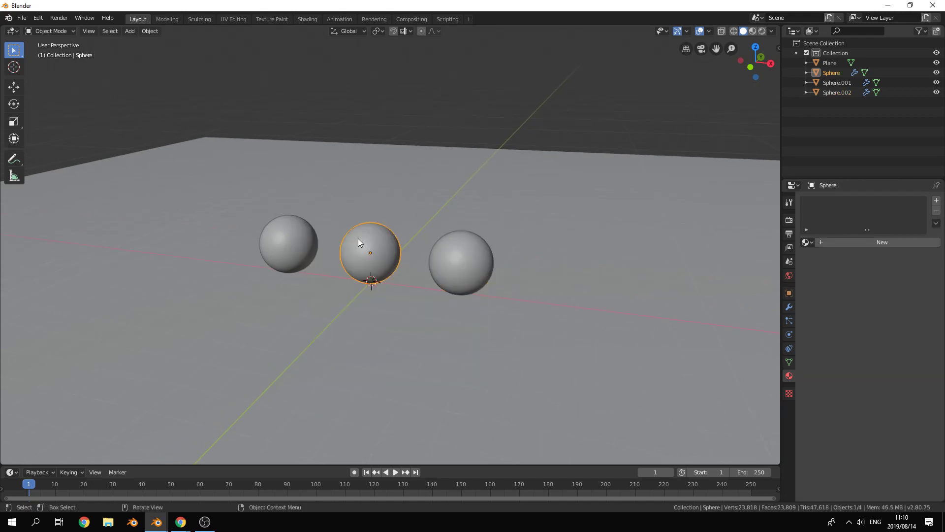
pyautogui.click(307, 237)
pyautogui.rightClick(306, 237)
pyautogui.press('z')
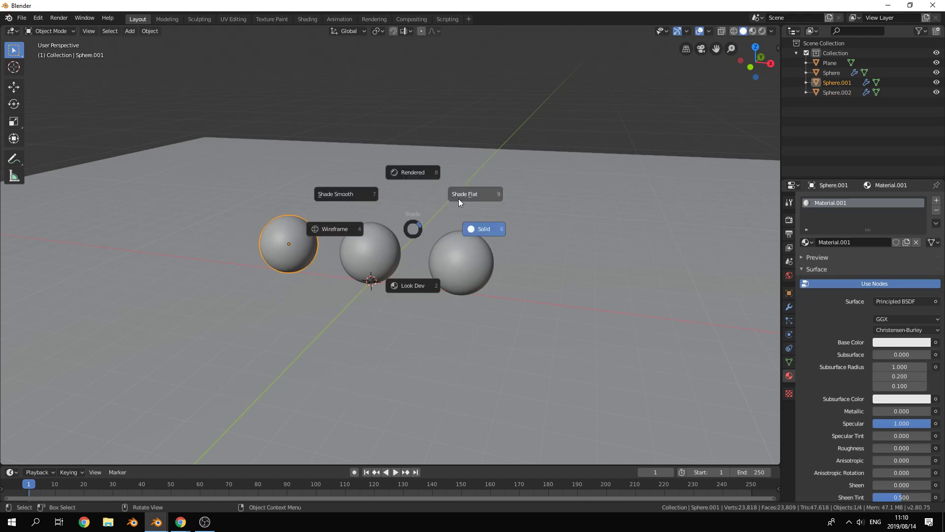
pyautogui.click(459, 199)
# Step: Switch the 3D viewport to Rendered shading
pyautogui.press('z')
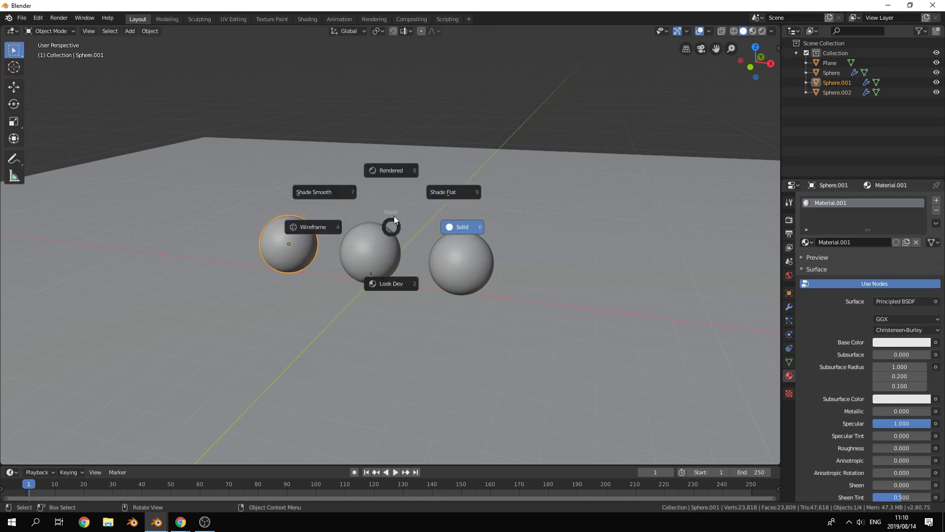
pyautogui.click(394, 173)
pyautogui.moveTo(478, 123); pyautogui.dragTo(433, 148, button='middle')
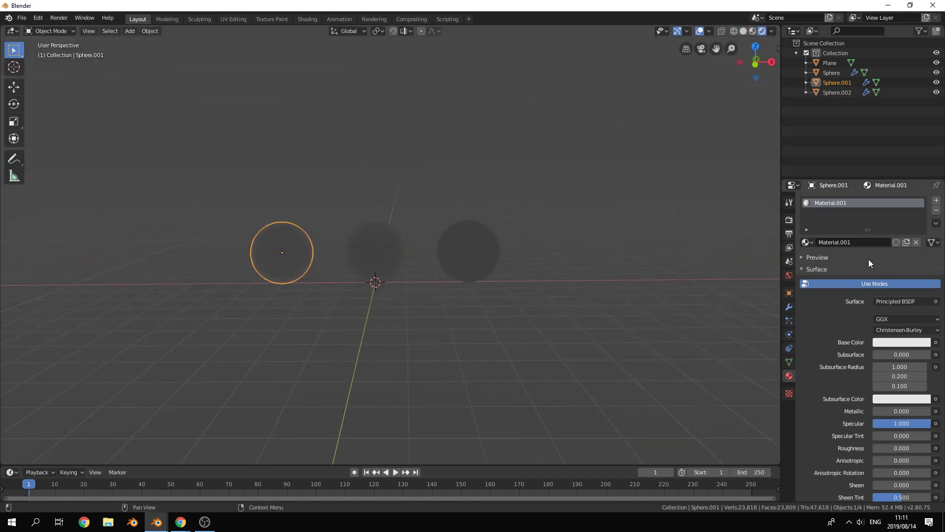
# Step: Set the render engine to Cycles and hide the viewport overlays
pyautogui.click(789, 219)
pyautogui.click(889, 205)
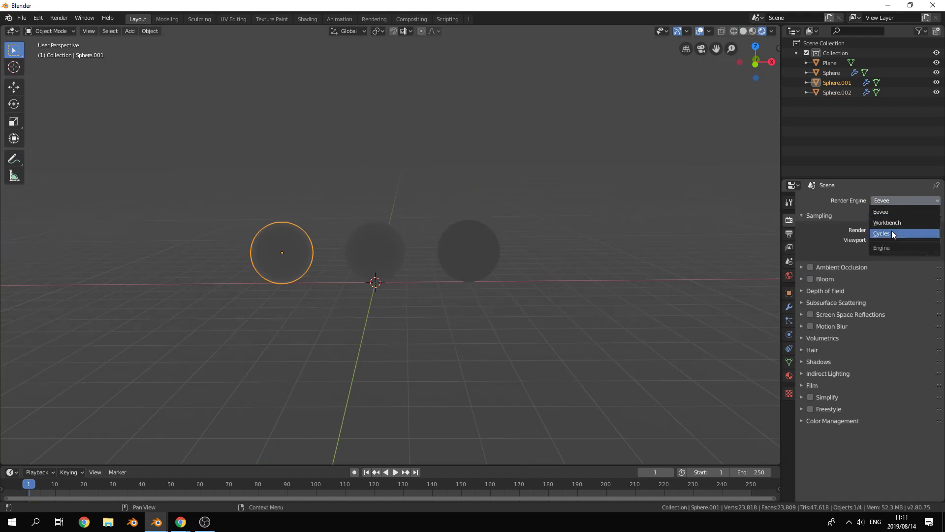
pyautogui.click(891, 230)
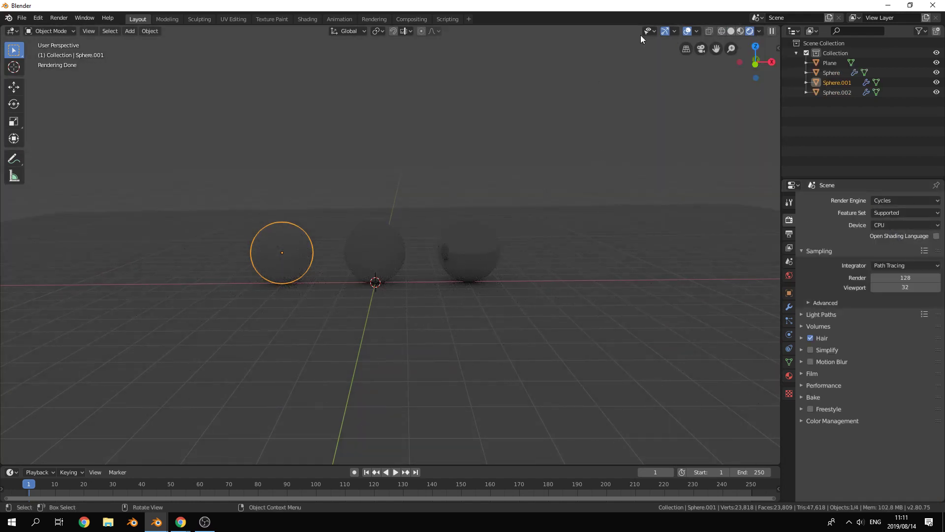
pyautogui.click(688, 31)
pyautogui.moveTo(593, 172); pyautogui.dragTo(442, 172, button='middle')
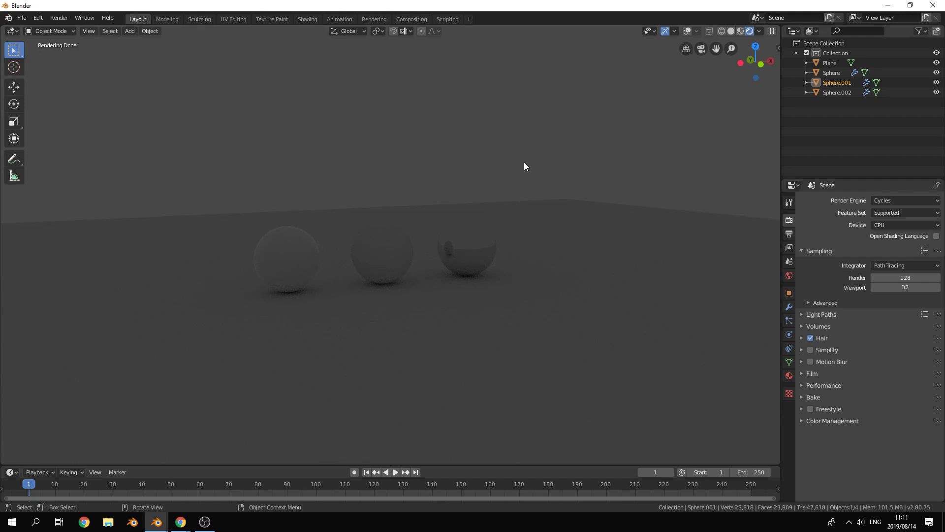
# Step: Set the world background strength to 0
pyautogui.click(789, 275)
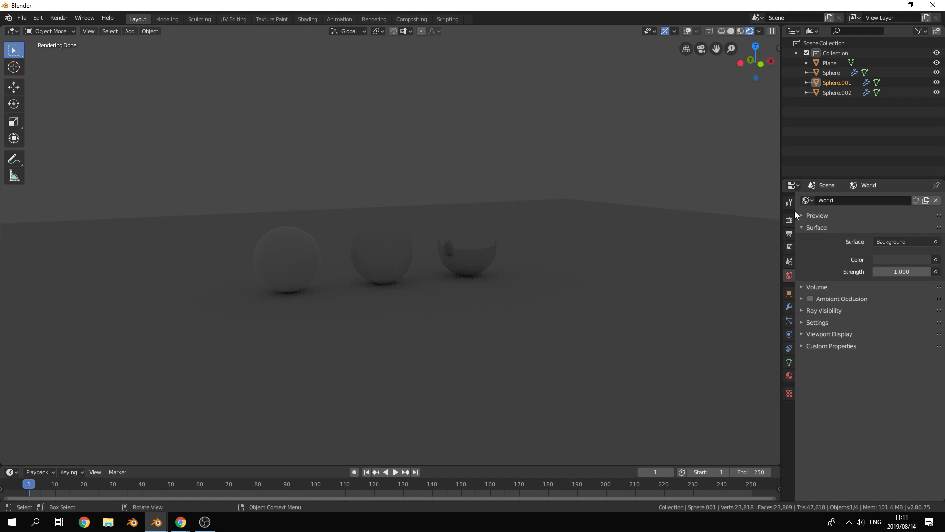
pyautogui.click(890, 272)
pyautogui.write('0')
pyautogui.press('Return')
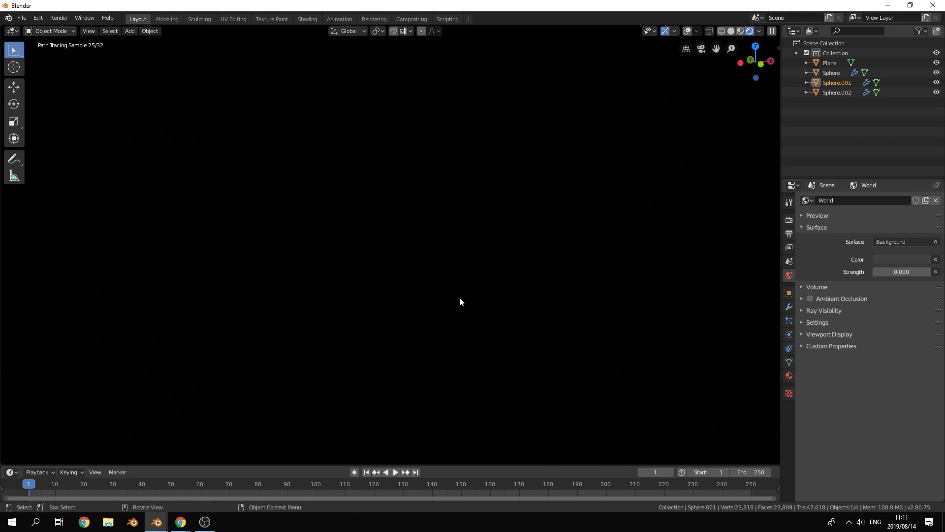
# Step: Add a point light and move it up above the three spheres
pyautogui.hotkey('shift', 'a')
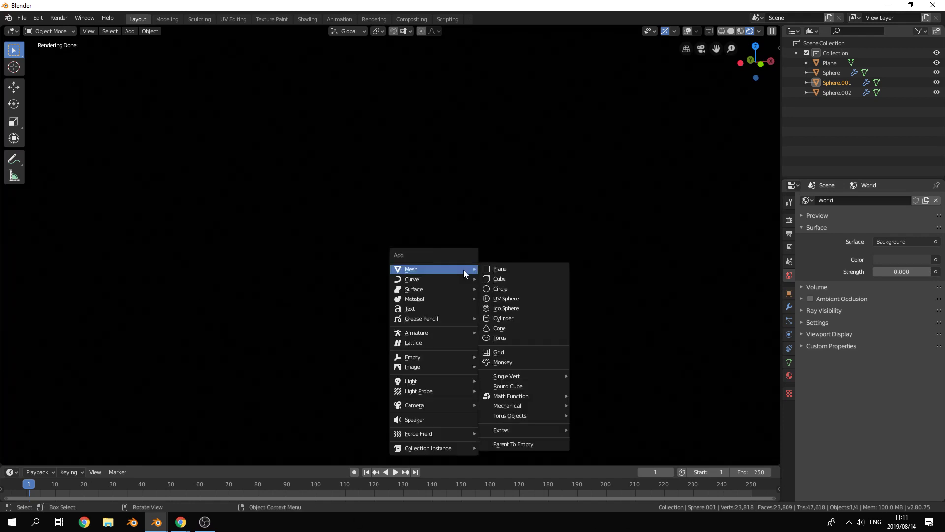
pyautogui.moveTo(464, 377)
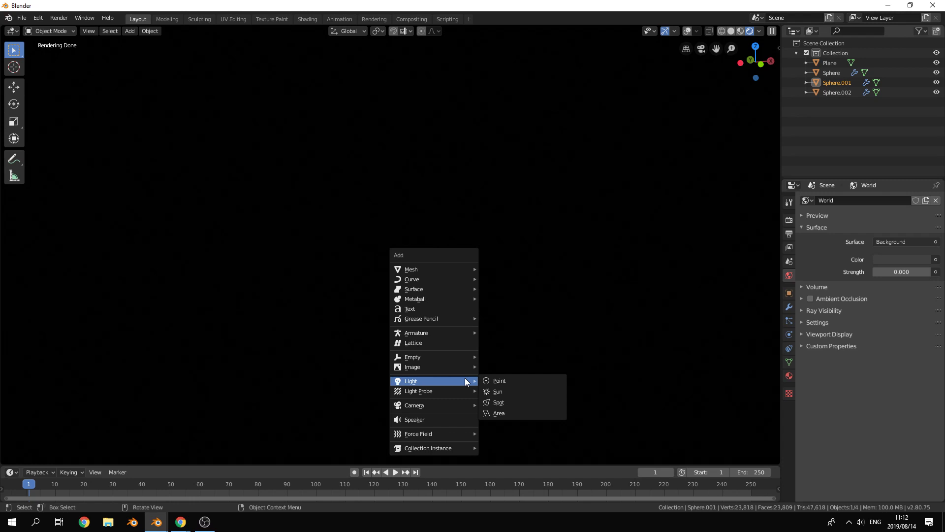
pyautogui.click(515, 379)
pyautogui.press('g')
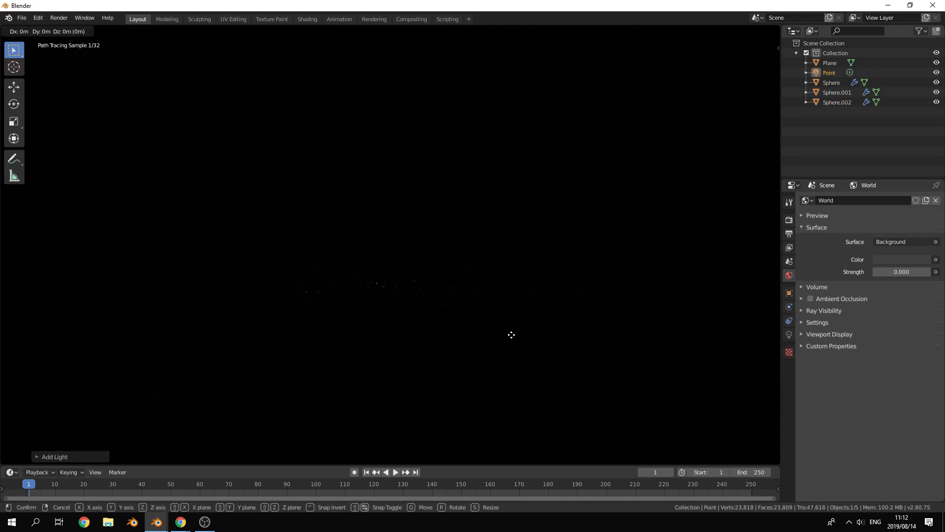
pyautogui.click(487, 136)
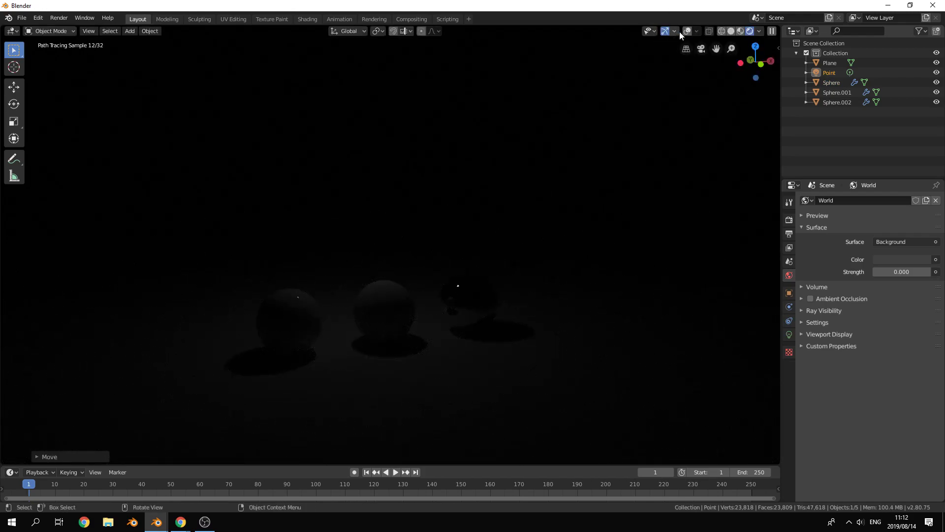
# Step: Turn the viewport overlays back on
pyautogui.click(687, 31)
pyautogui.scroll(2, 462, 282)
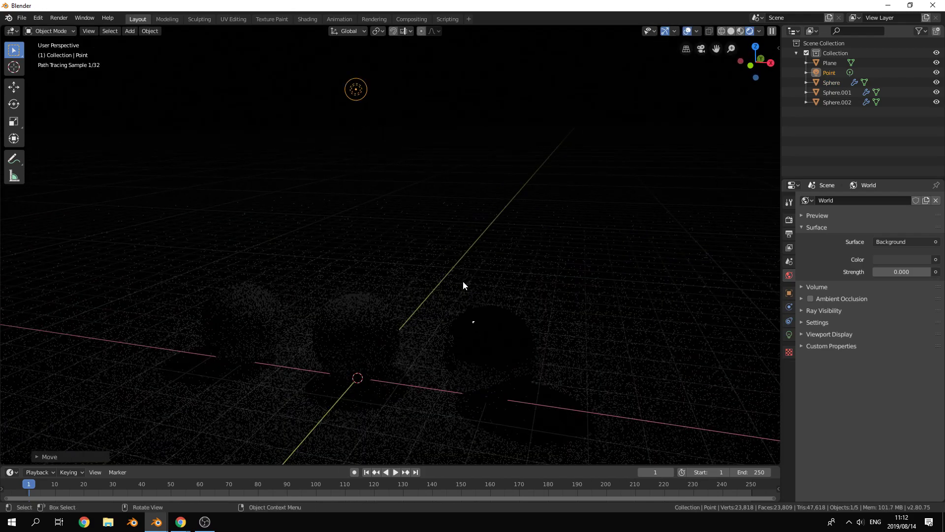
pyautogui.scroll(-2, 387, 213)
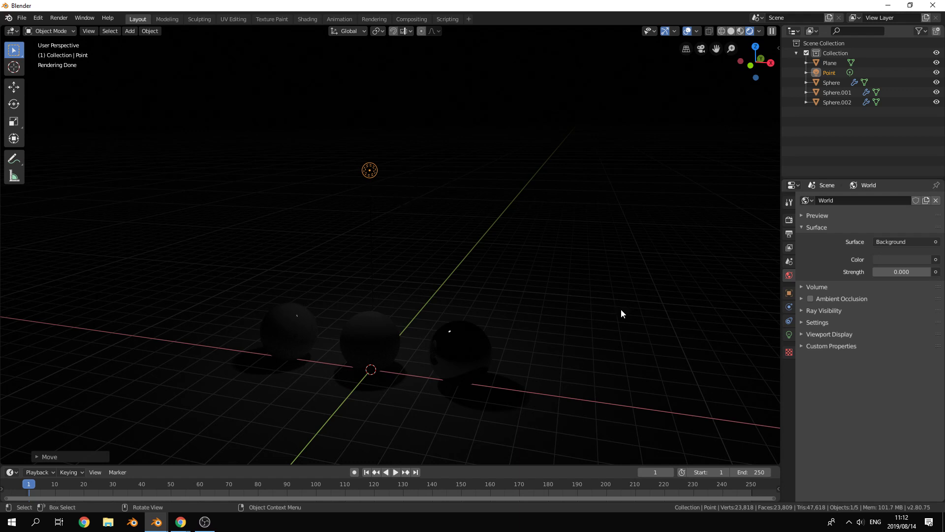
# Step: Enable nodes for the point light and split the 3D viewport into two stacked areas
pyautogui.click(790, 335)
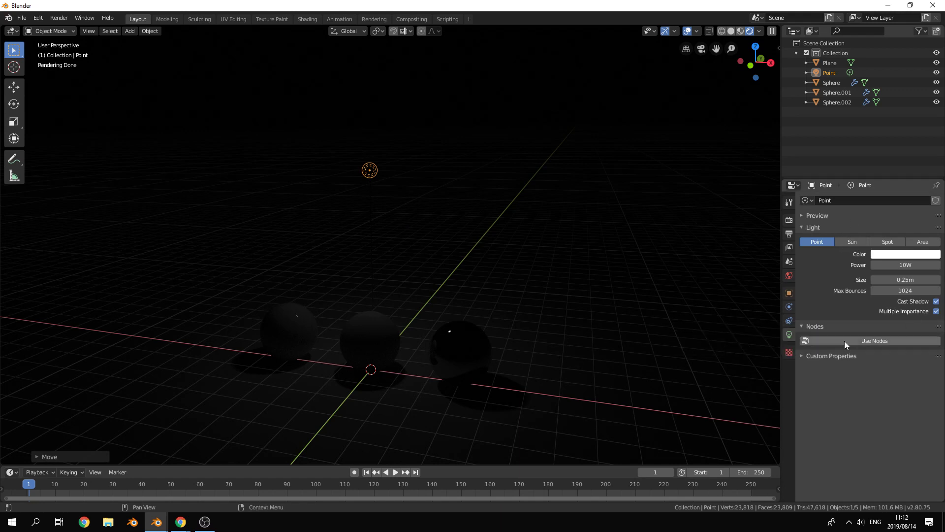
pyautogui.click(874, 342)
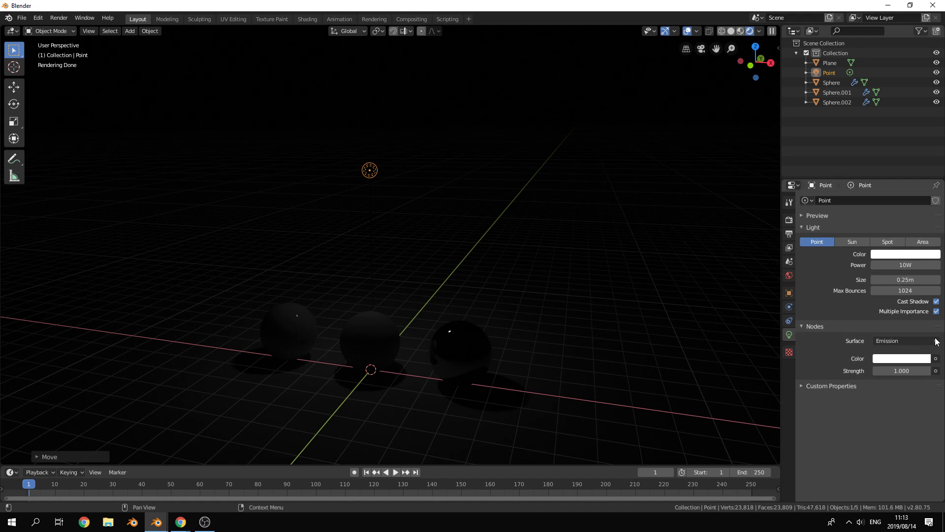
pyautogui.moveTo(778, 27); pyautogui.dragTo(773, 222)
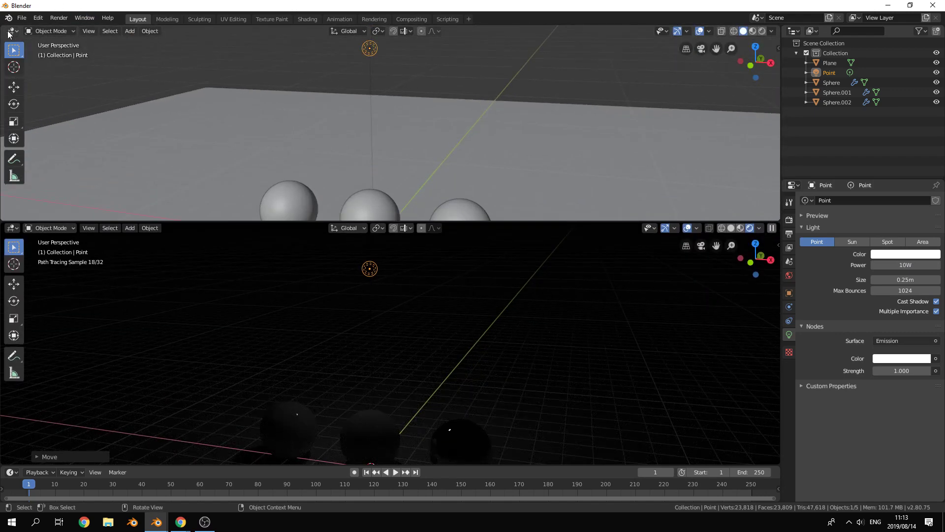
# Step: Switch the upper area to the Shader Editor and reposition the point light's Emission node beside the Light Output node
pyautogui.click(13, 31)
pyautogui.click(42, 103)
pyautogui.scroll(5, 334, 139)
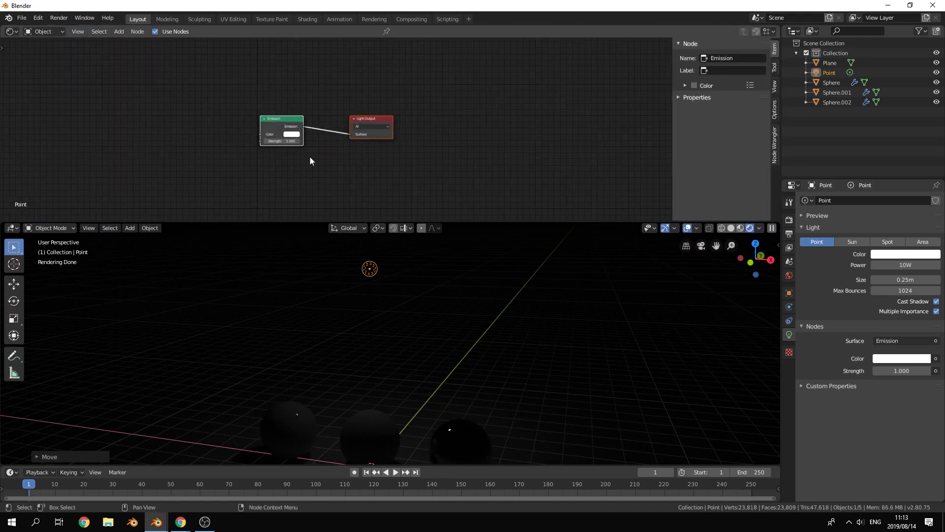
pyautogui.moveTo(363, 110)
pyautogui.mouseDown()
pyautogui.moveTo(365, 159)
pyautogui.moveTo(417, 131)
pyautogui.moveTo(392, 138)
pyautogui.moveTo(348, 113)
pyautogui.mouseUp()
pyautogui.click(261, 109)
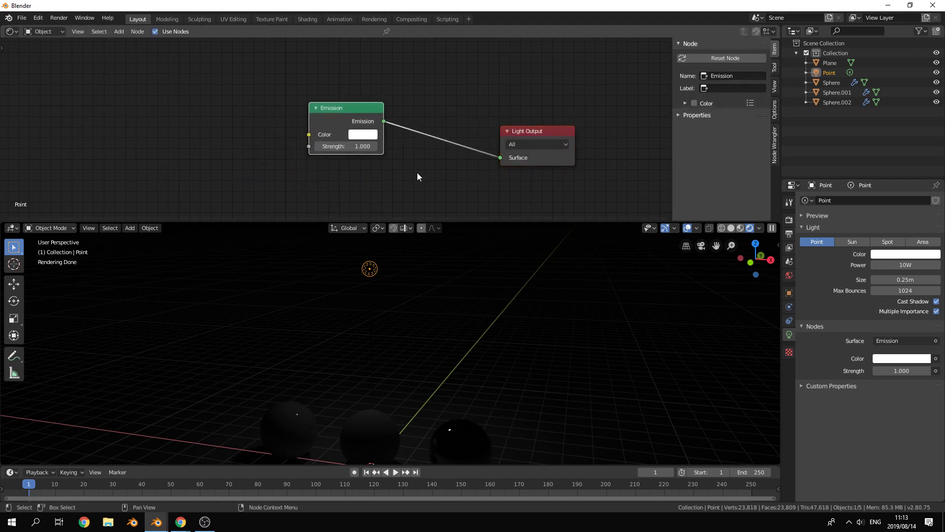
pyautogui.moveTo(417, 175); pyautogui.dragTo(409, 154, button='middle')
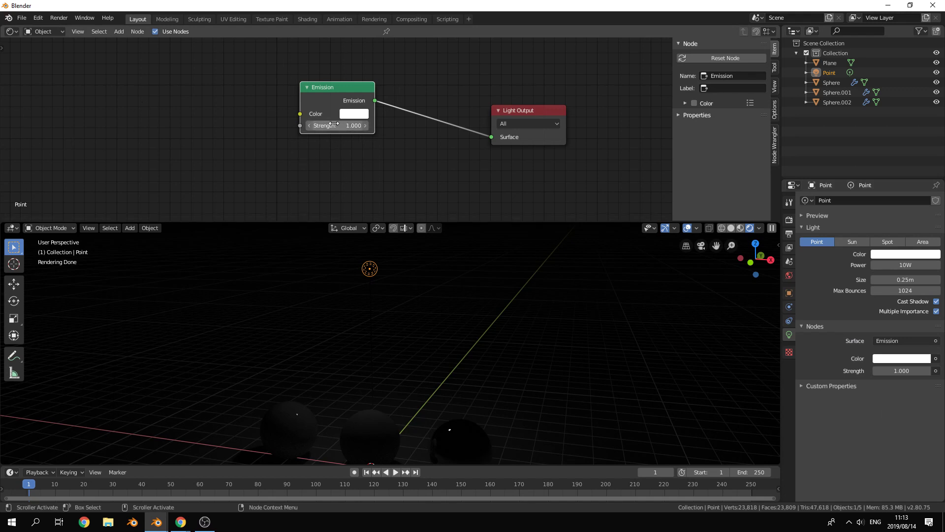
pyautogui.moveTo(330, 98); pyautogui.dragTo(334, 117)
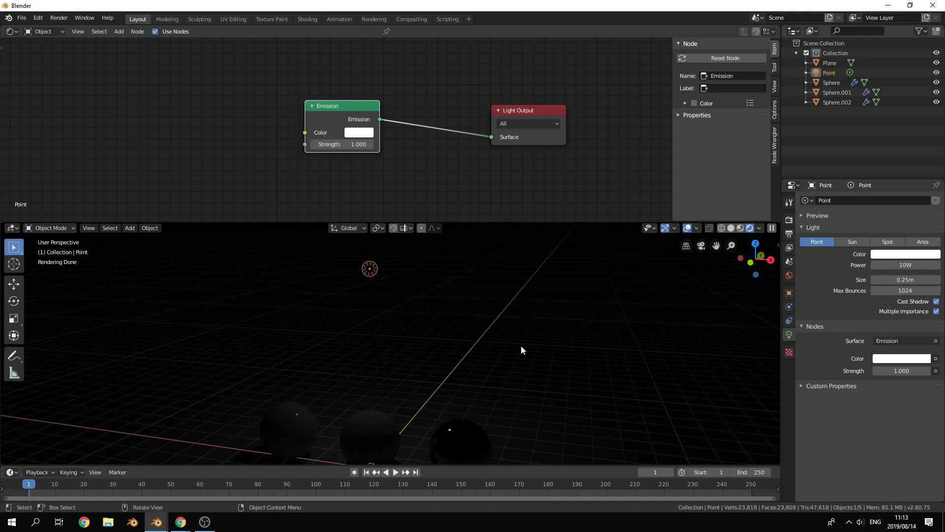
# Step: Hide the floor grid in the lower viewport's overlays
pyautogui.moveTo(570, 355); pyautogui.dragTo(574, 364, button='middle')
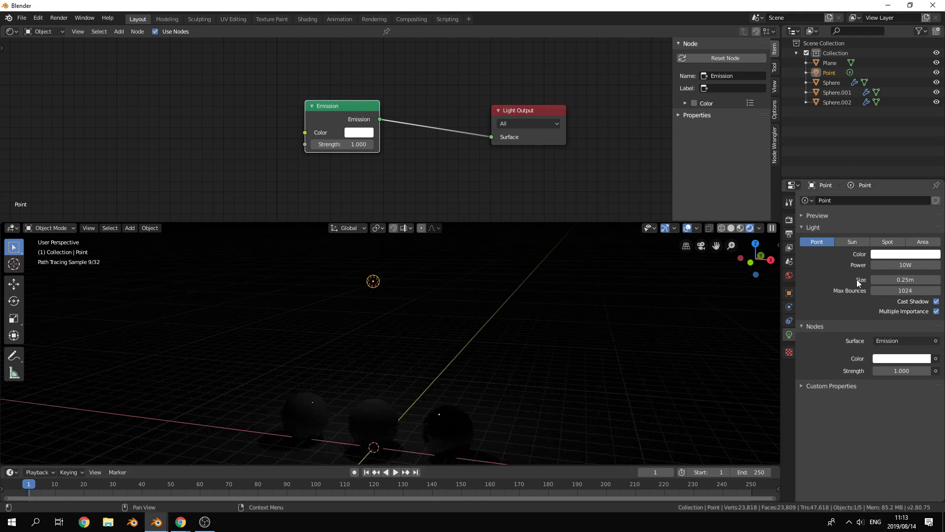
pyautogui.moveTo(552, 334); pyautogui.dragTo(452, 326, button='middle')
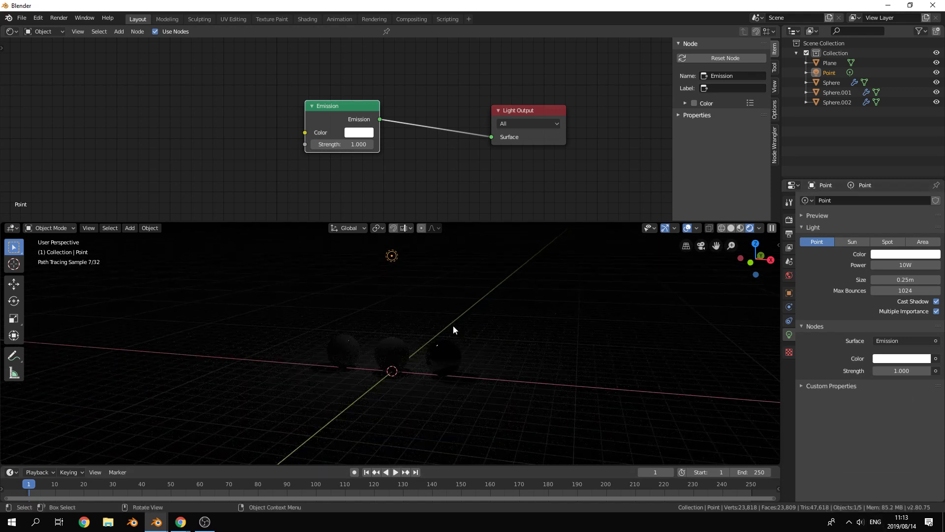
pyautogui.click(696, 228)
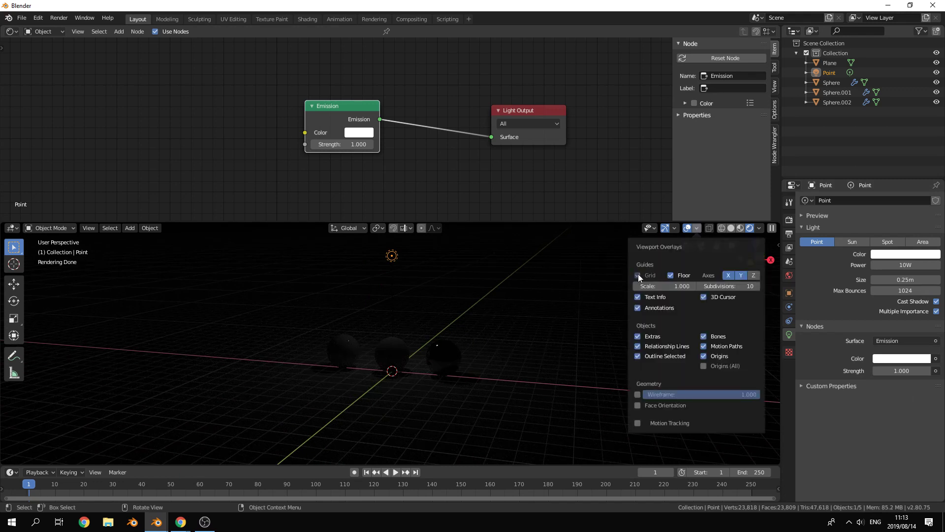
pyautogui.click(698, 228)
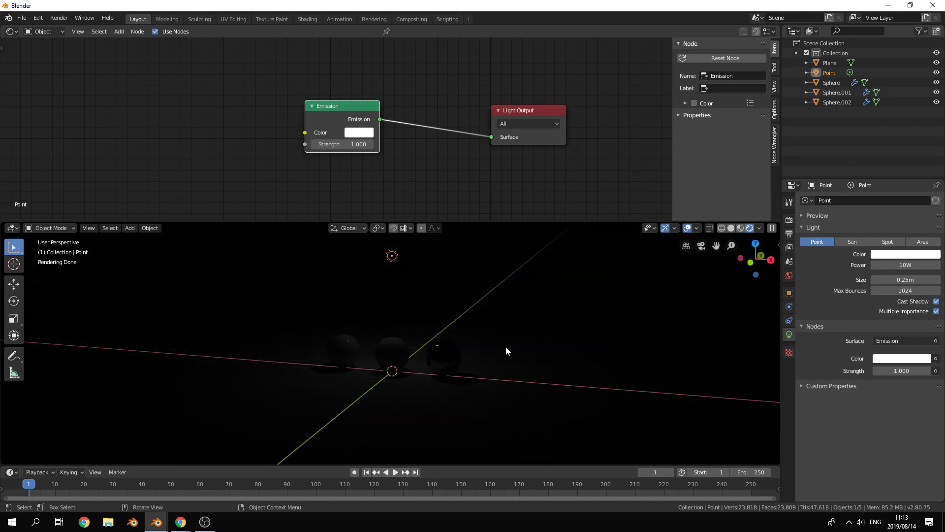
pyautogui.moveTo(506, 346)
pyautogui.mouseDown(button='middle')
pyautogui.moveTo(557, 290)
pyautogui.moveTo(438, 309)
pyautogui.moveTo(446, 307)
pyautogui.mouseUp(button='middle')
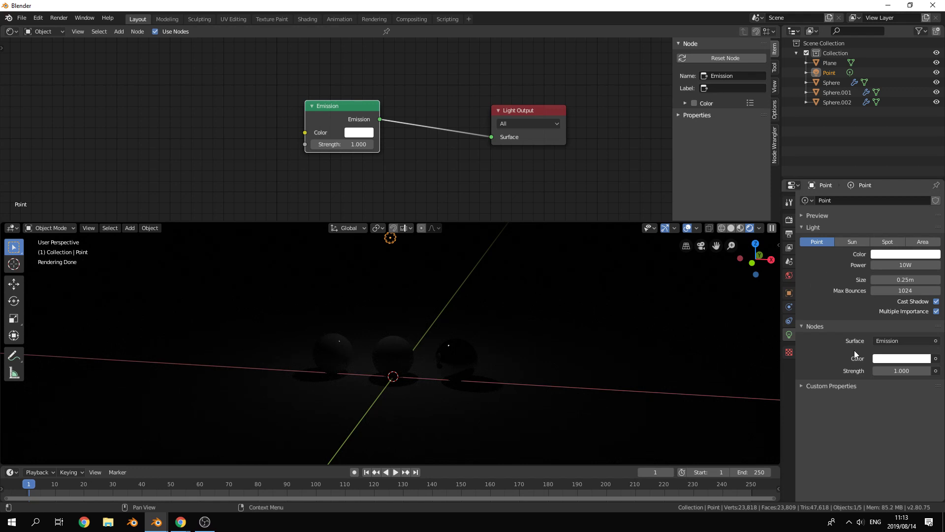
# Step: Set the point light's color to magenta and its emission strength to 10
pyautogui.click(887, 254)
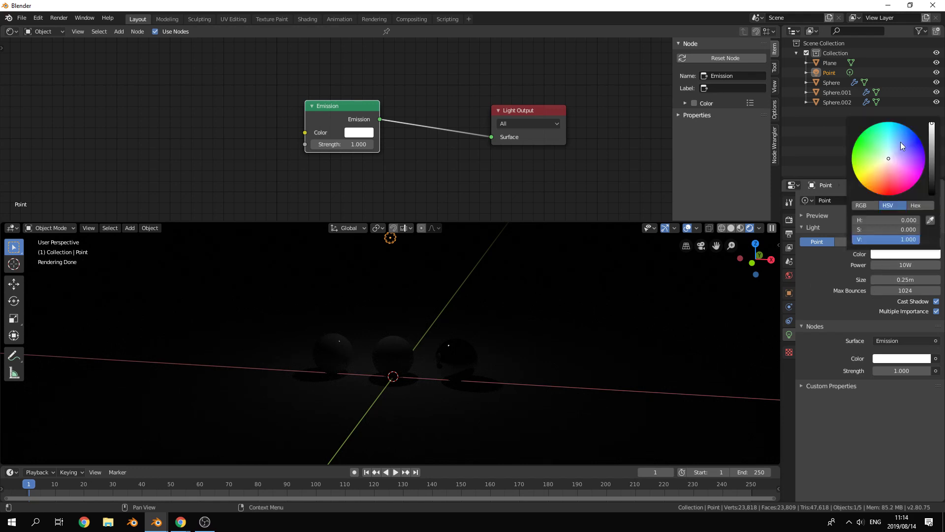
pyautogui.moveTo(900, 143)
pyautogui.mouseDown()
pyautogui.moveTo(910, 177)
pyautogui.moveTo(895, 190)
pyautogui.moveTo(862, 185)
pyautogui.moveTo(854, 145)
pyautogui.moveTo(886, 123)
pyautogui.moveTo(923, 147)
pyautogui.moveTo(919, 181)
pyautogui.mouseUp()
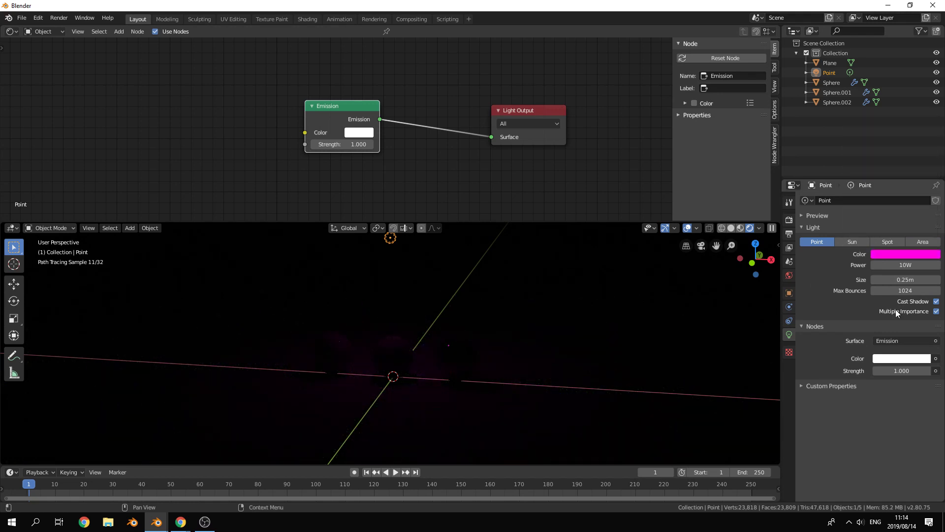
pyautogui.click(896, 370)
pyautogui.write('10')
pyautogui.press('Return')
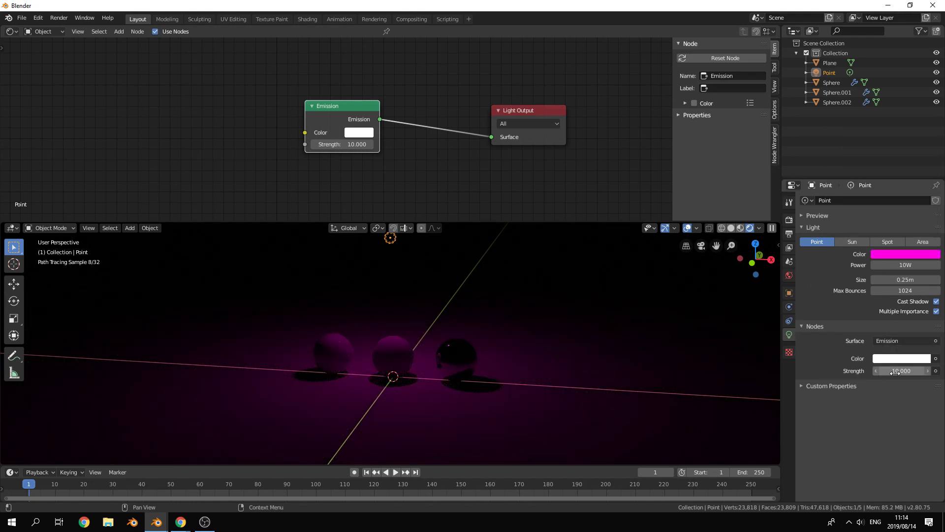
# Step: Change the point light's color to bright green and merge the two areas back into a single 3D viewport
pyautogui.click(905, 254)
pyautogui.moveTo(917, 172); pyautogui.dragTo(880, 126)
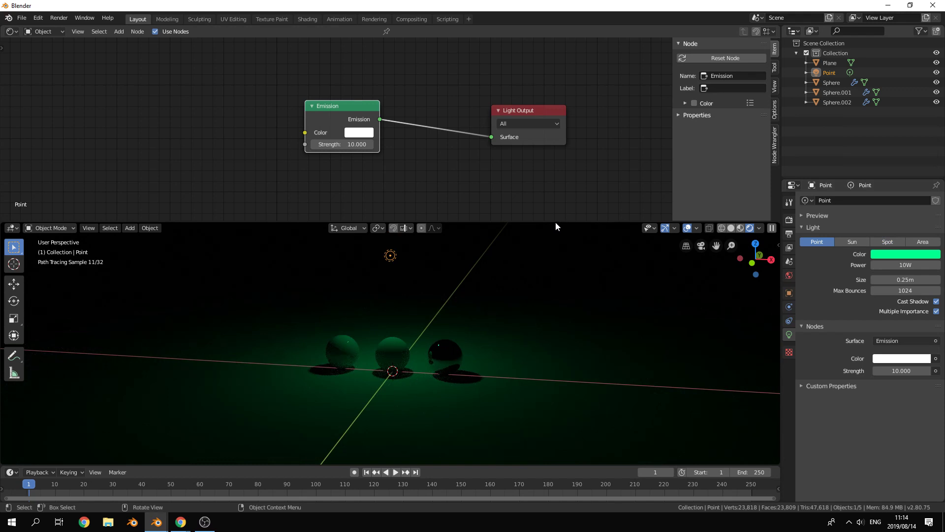
pyautogui.moveTo(778, 225); pyautogui.dragTo(762, 193)
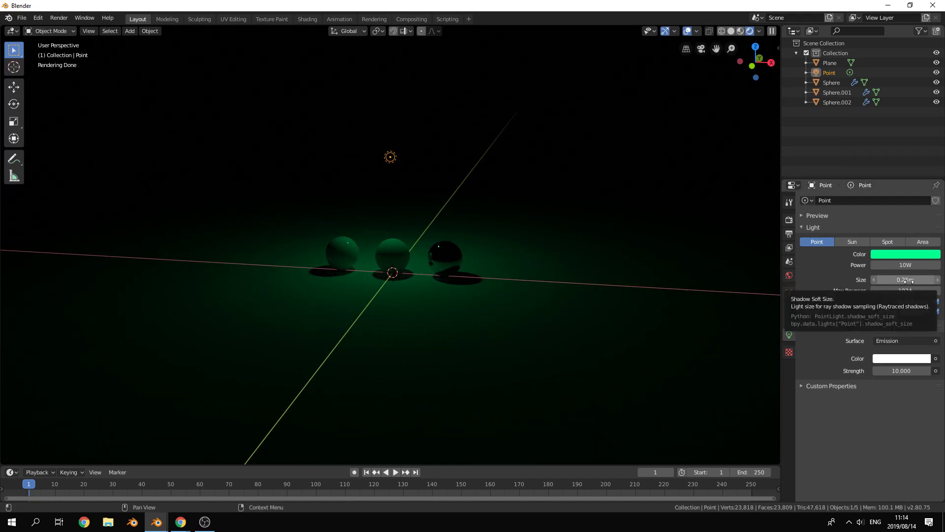
# Step: Compare shadow softness with point light sizes of 0.05 m and 1.51 m, and leave the size at 0.92 m
pyautogui.moveTo(908, 282)
pyautogui.mouseDown()
pyautogui.moveTo(934, 282)
pyautogui.moveTo(904, 282)
pyautogui.moveTo(913, 281)
pyautogui.mouseUp()
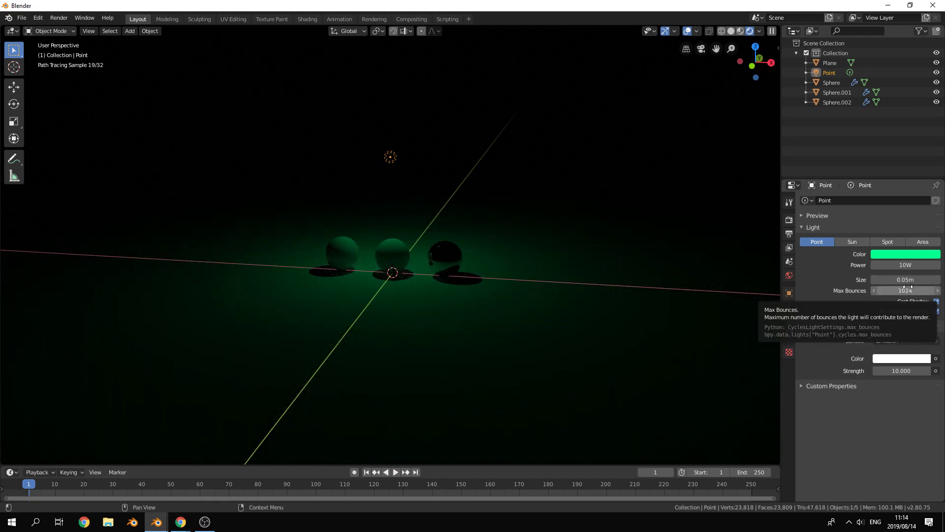
pyautogui.scroll(5, 501, 309)
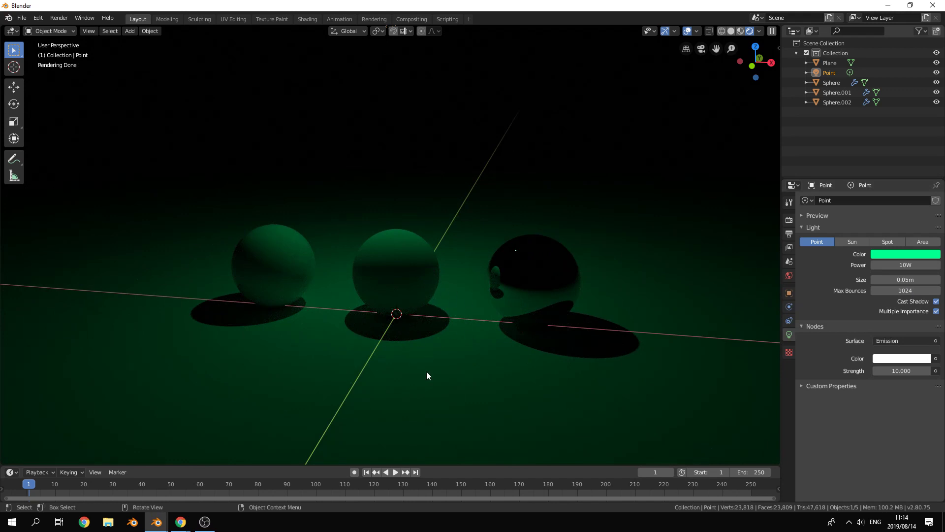
pyautogui.moveTo(906, 279)
pyautogui.mouseDown()
pyautogui.moveTo(940, 279)
pyautogui.moveTo(900, 279)
pyautogui.mouseUp()
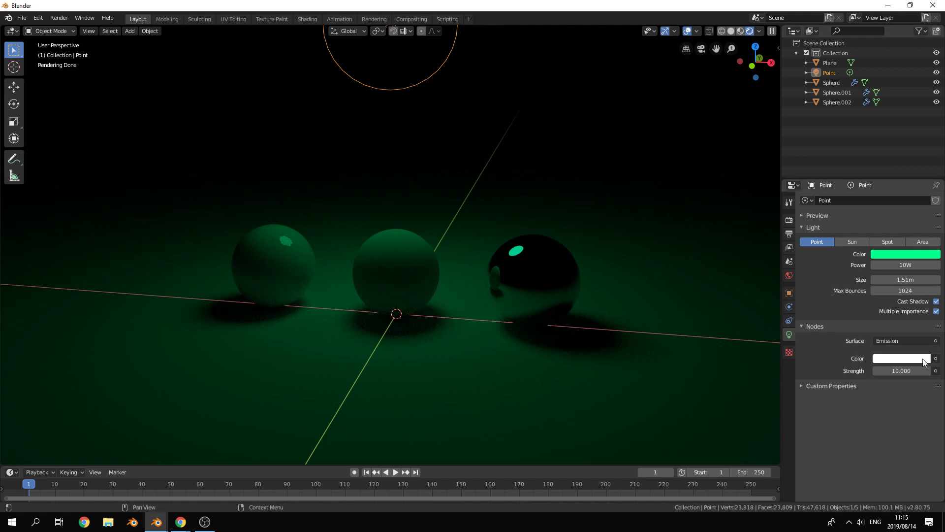
pyautogui.moveTo(905, 279); pyautogui.dragTo(891, 279)
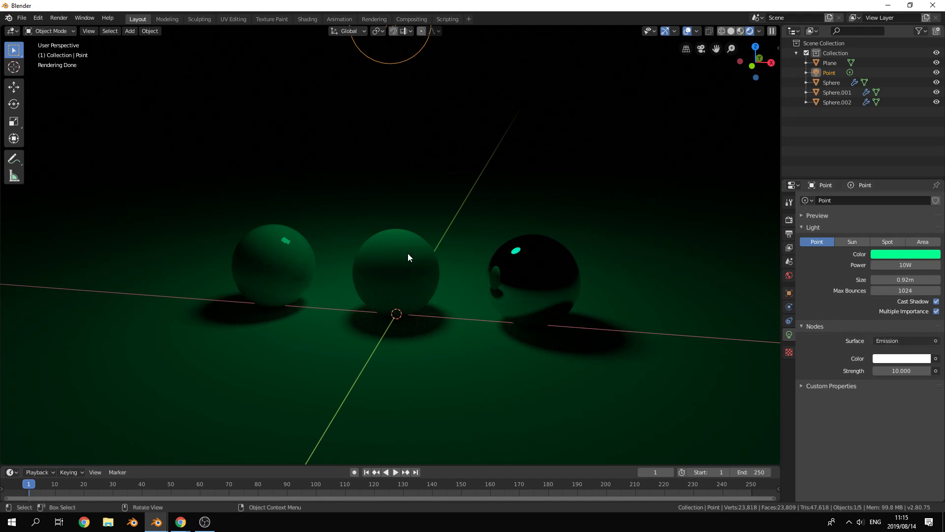
# Step: Hide the point light in the viewport and add a sun light to the scene
pyautogui.scroll(-2, 409, 176)
pyautogui.click(937, 72)
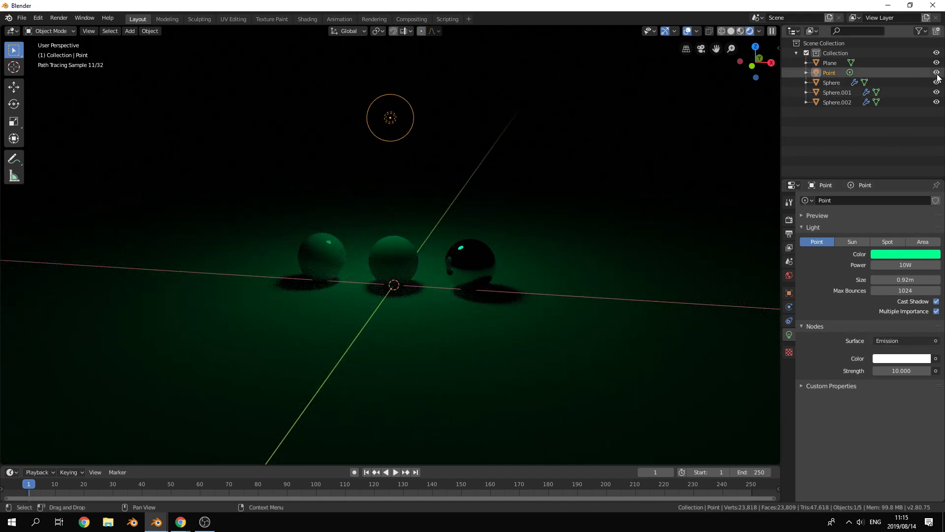
pyautogui.hotkey('shift', 'a')
pyautogui.moveTo(340, 255)
pyautogui.click(388, 263)
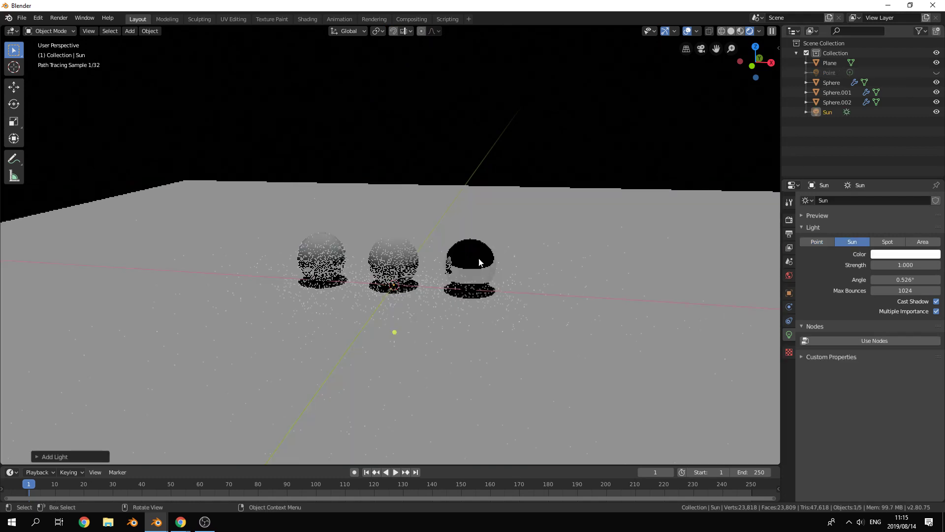
# Step: Raise the sun light vertically above the spheres and re-aim its direction at a low, grazing angle
pyautogui.press('g')
pyautogui.press('z')
pyautogui.click(377, 287)
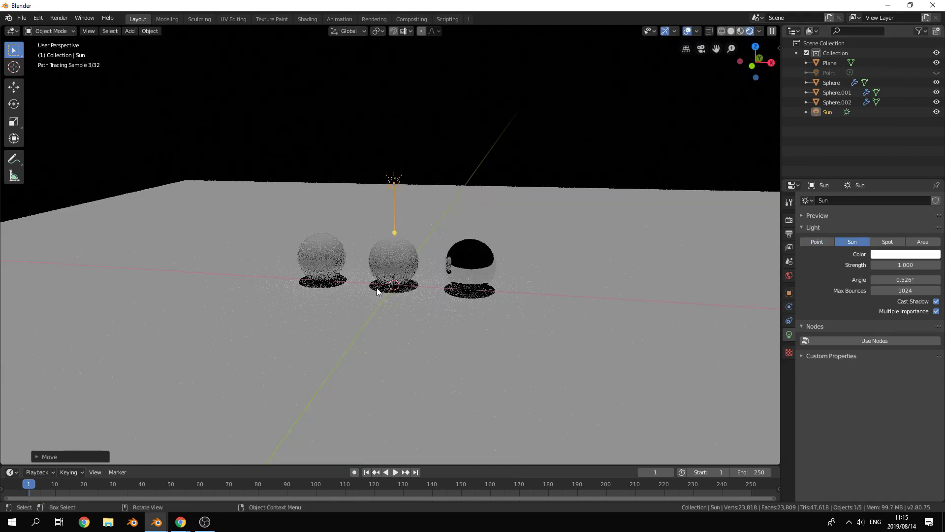
pyautogui.moveTo(395, 232); pyautogui.dragTo(107, 266)
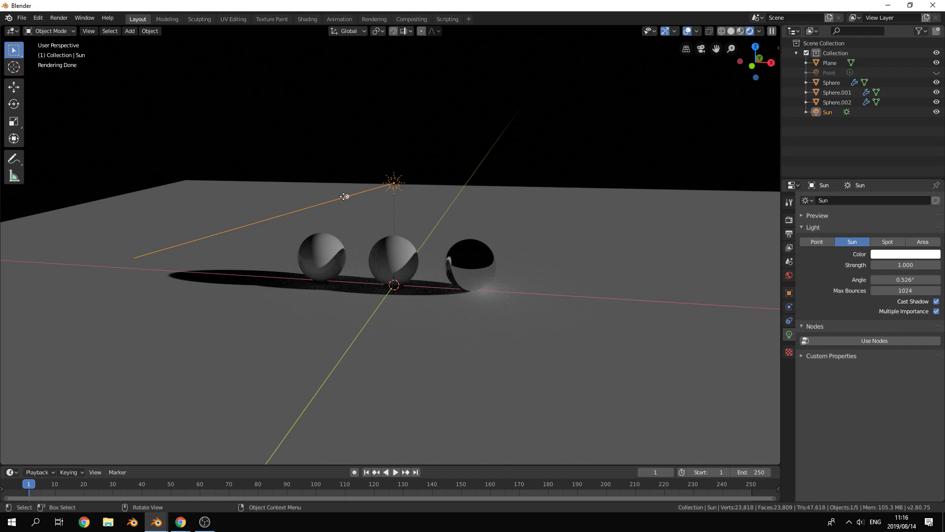
pyautogui.moveTo(347, 196)
pyautogui.mouseDown()
pyautogui.moveTo(423, 225)
pyautogui.moveTo(355, 199)
pyautogui.moveTo(296, 192)
pyautogui.moveTo(304, 191)
pyautogui.mouseUp()
# Step: Move the sun light freely to several positions around the scene and re-aim it steeply down at the plane
pyautogui.scroll(-2, 304, 191)
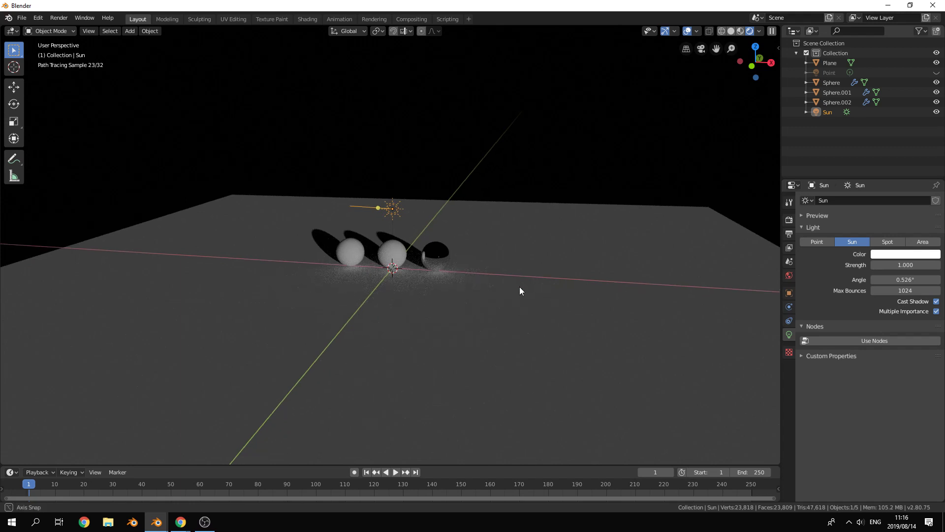
pyautogui.moveTo(519, 289); pyautogui.dragTo(512, 280, button='middle')
pyautogui.press('g')
pyautogui.click(565, 141)
pyautogui.press('g')
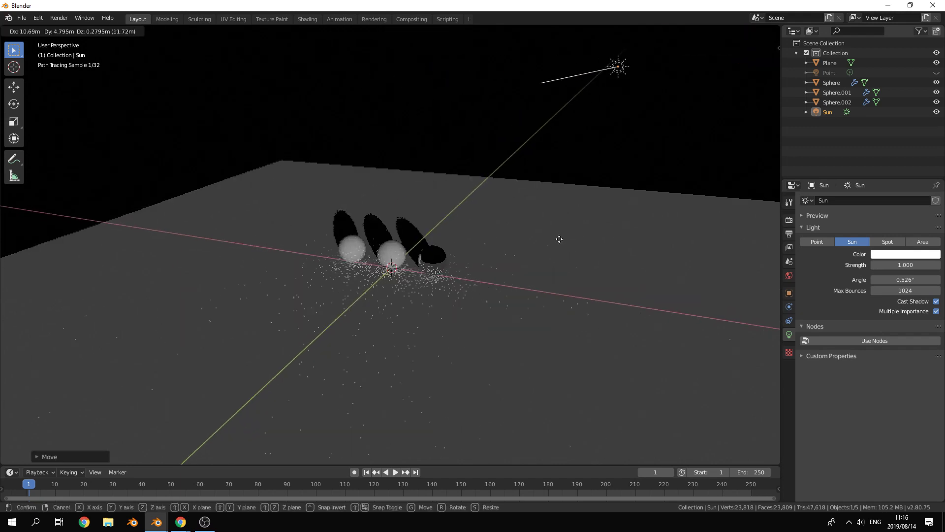
pyautogui.click(374, 401)
pyautogui.press('g')
pyautogui.click(251, 312)
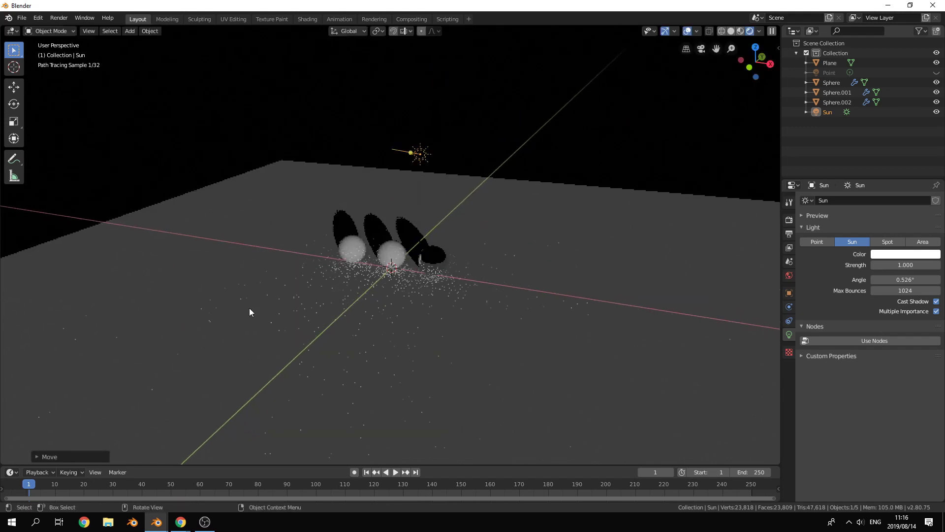
pyautogui.press('g')
pyautogui.click(273, 361)
pyautogui.press('g')
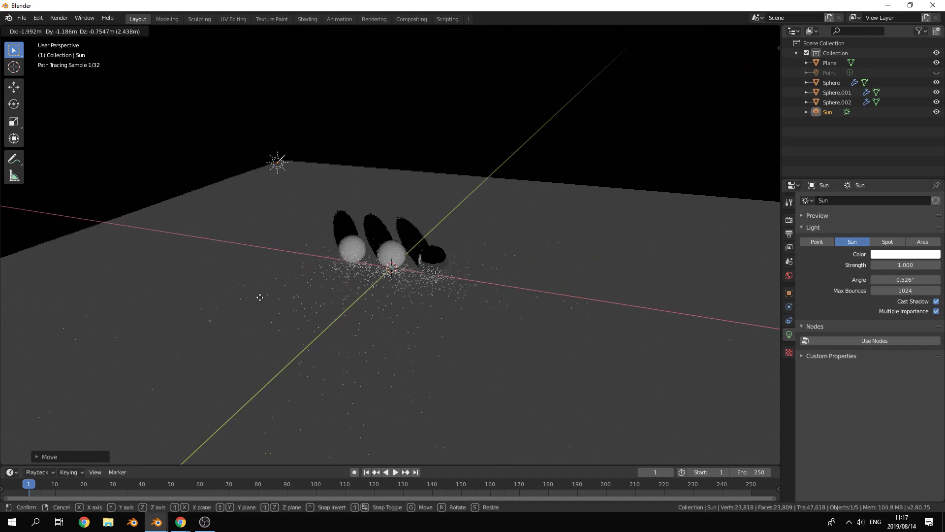
pyautogui.click(258, 320)
pyautogui.moveTo(258, 321); pyautogui.dragTo(320, 291, button='middle')
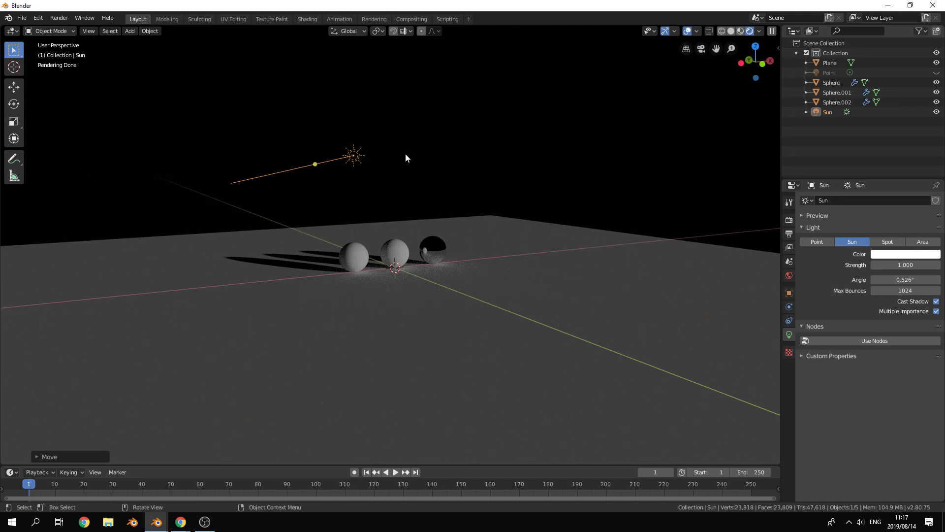
pyautogui.moveTo(316, 164); pyautogui.dragTo(320, 251)
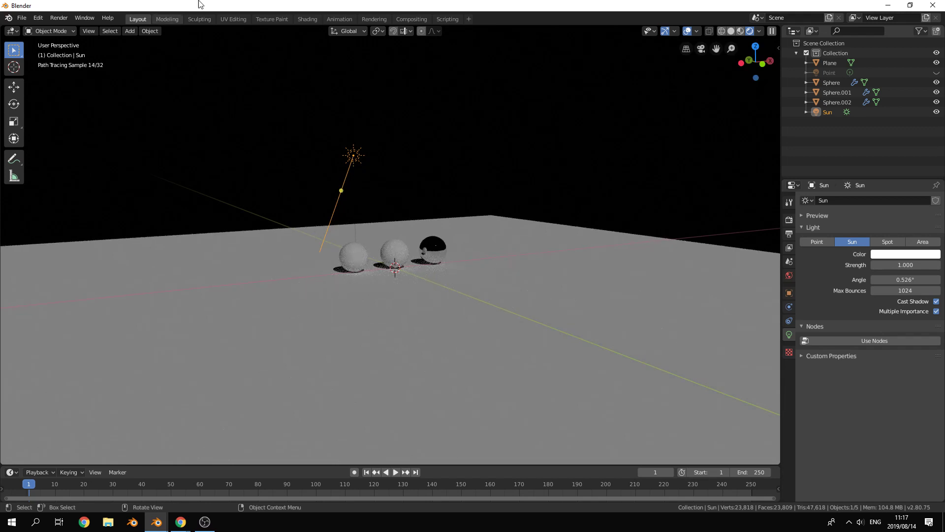
# Step: Scale the plane up by a factor of about 90 so it reaches far beyond the spheres
pyautogui.scroll(-5, 388, 290)
pyautogui.click(394, 287)
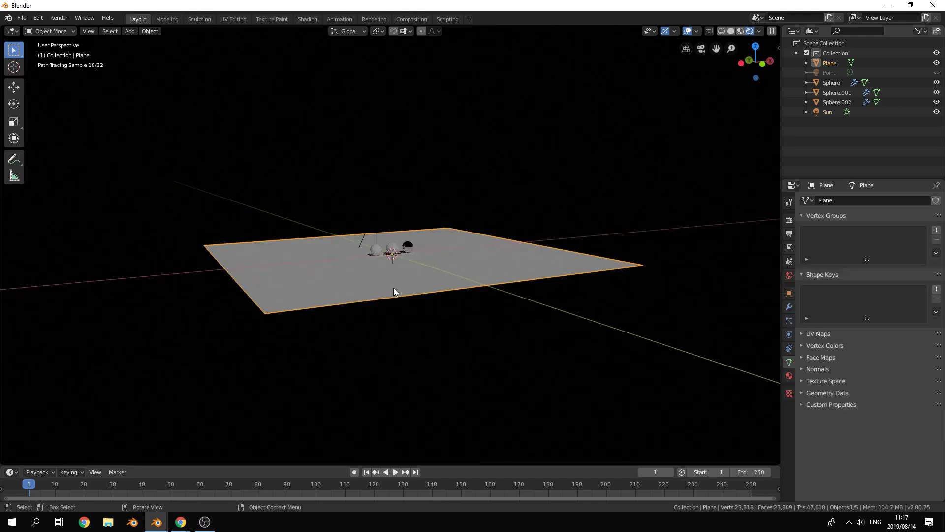
pyautogui.press('s')
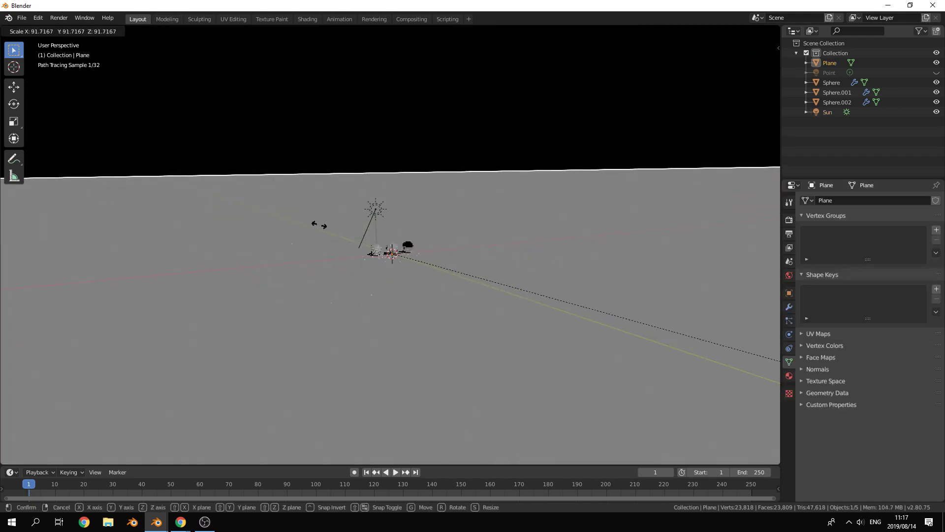
pyautogui.click(621, 300)
pyautogui.press('g')
pyautogui.rightClick(608, 162)
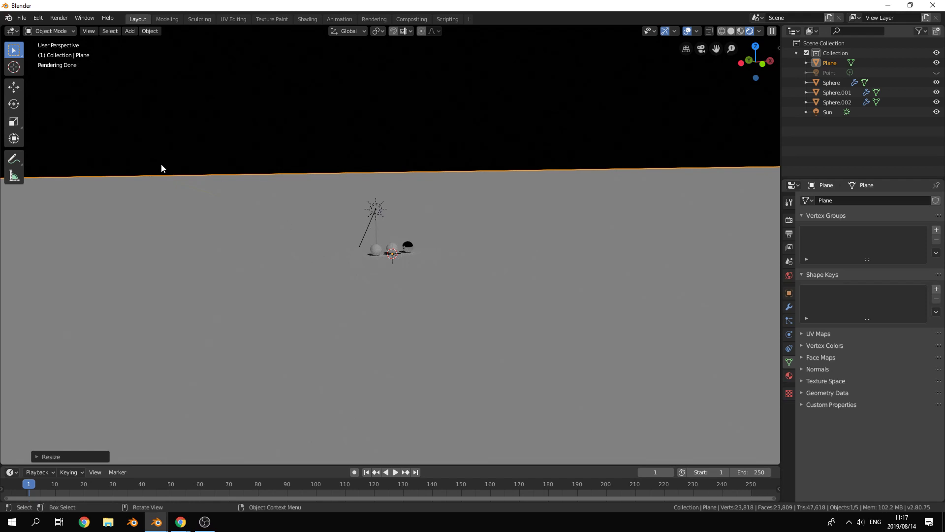
# Step: Select the sun light and increase its angle to about 29.2° to soften the spheres' shadows
pyautogui.scroll(5, 593, 289)
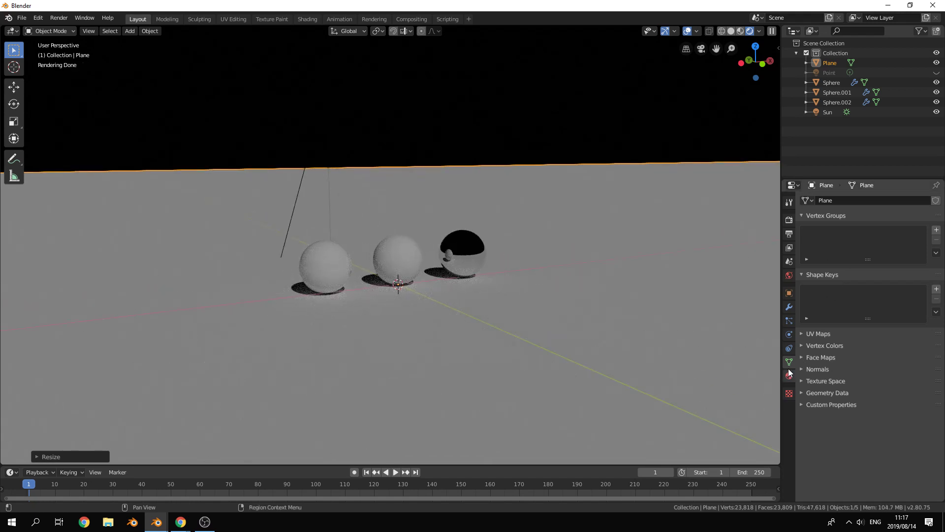
pyautogui.click(826, 111)
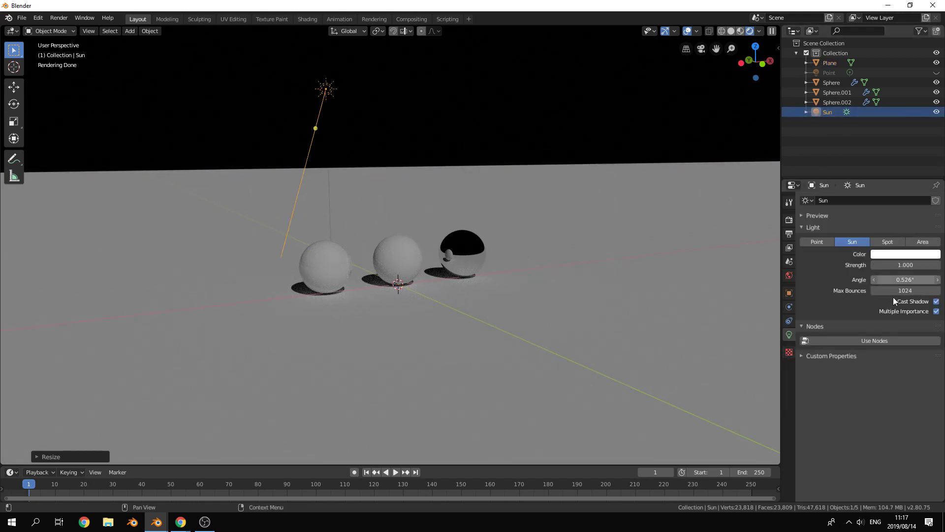
pyautogui.press('r')
pyautogui.moveTo(370, 315); pyautogui.dragTo(510, 313, button='middle')
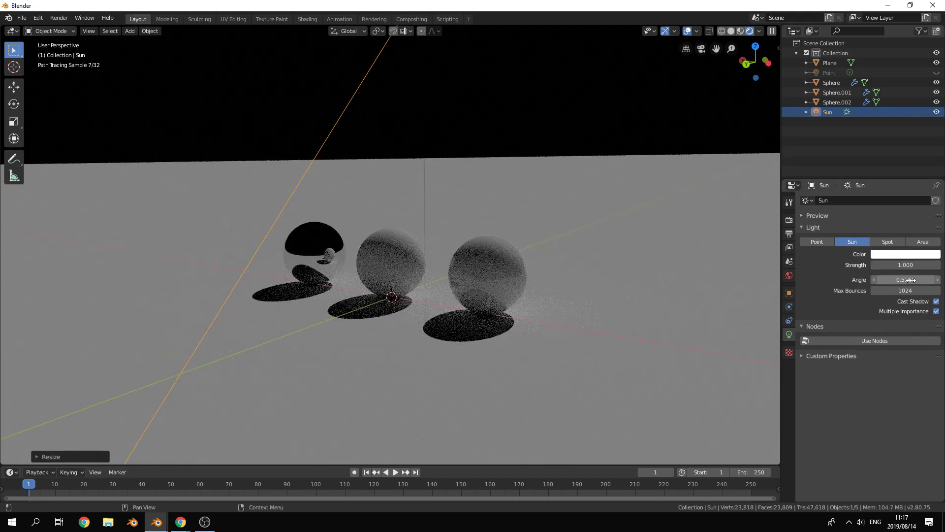
pyautogui.moveTo(891, 279); pyautogui.dragTo(922, 279)
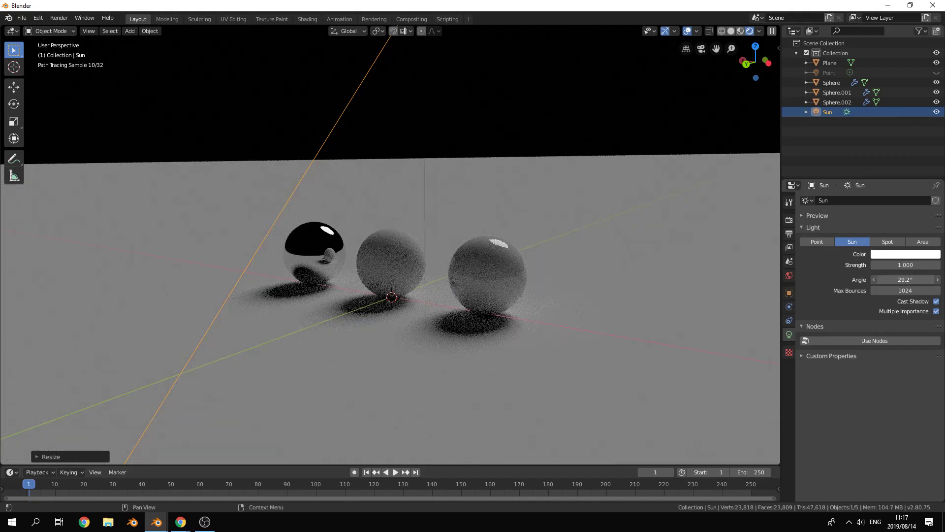
# Step: Increase the sun light's angle to about 58.2° for very soft shadows, and reduce it to 0° for sharp ones
pyautogui.moveTo(905, 279); pyautogui.dragTo(936, 279)
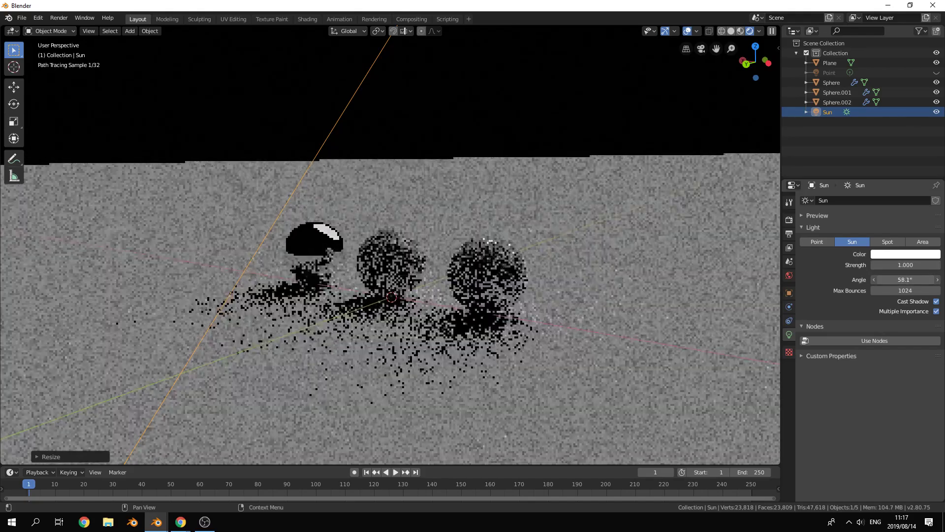
pyautogui.moveTo(582, 287); pyautogui.dragTo(533, 294, button='middle')
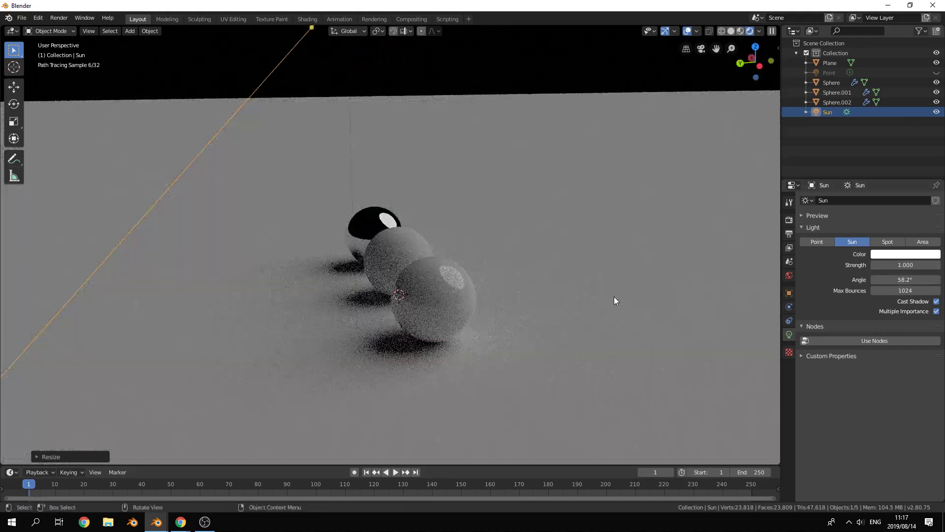
pyautogui.moveTo(890, 279)
pyautogui.mouseDown()
pyautogui.moveTo(911, 279)
pyautogui.moveTo(866, 280)
pyautogui.mouseUp()
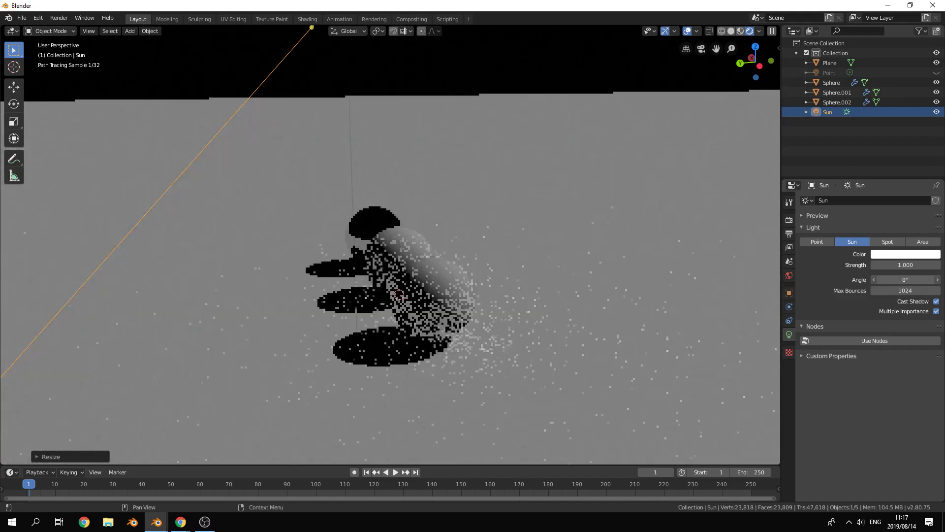
pyautogui.moveTo(516, 266); pyautogui.dragTo(418, 280, button='middle')
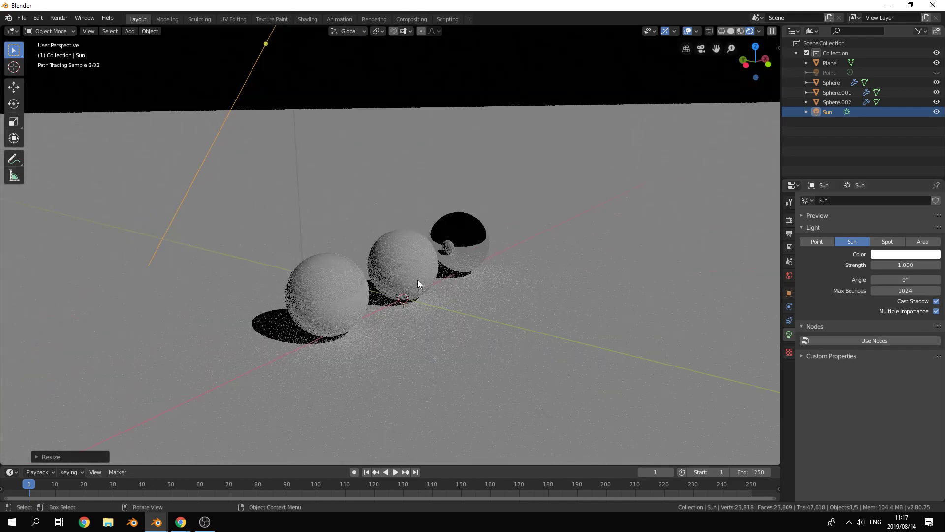
# Step: Tint the sun light pale orange with hue 0.117 and saturation 0.179, and set its strength to 10
pyautogui.click(921, 256)
pyautogui.moveTo(887, 158); pyautogui.dragTo(890, 168)
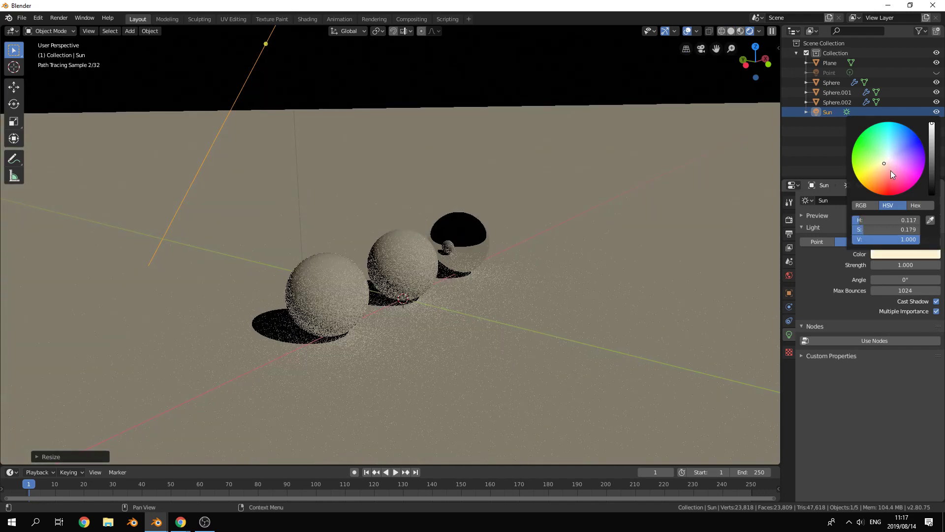
pyautogui.moveTo(905, 265); pyautogui.dragTo(936, 265)
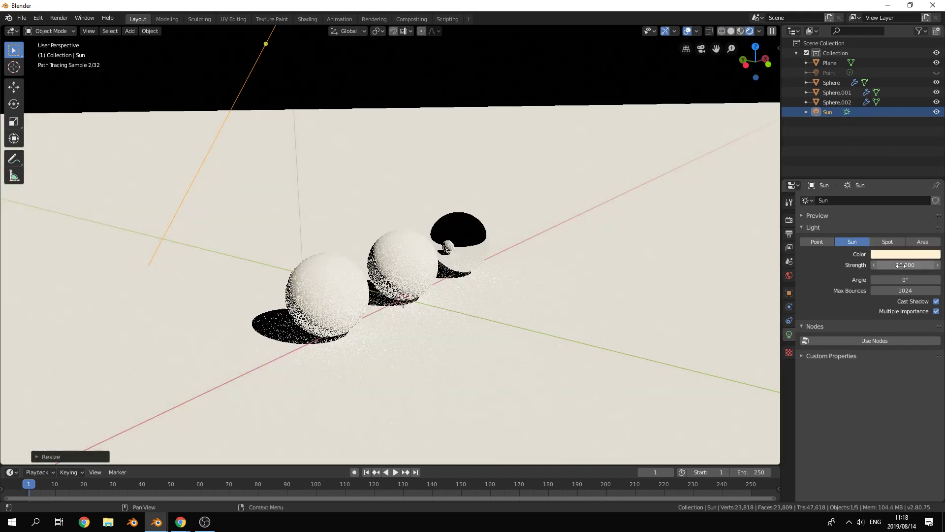
# Step: Enable nodes for the sun light and hide the light in the viewport
pyautogui.click(880, 341)
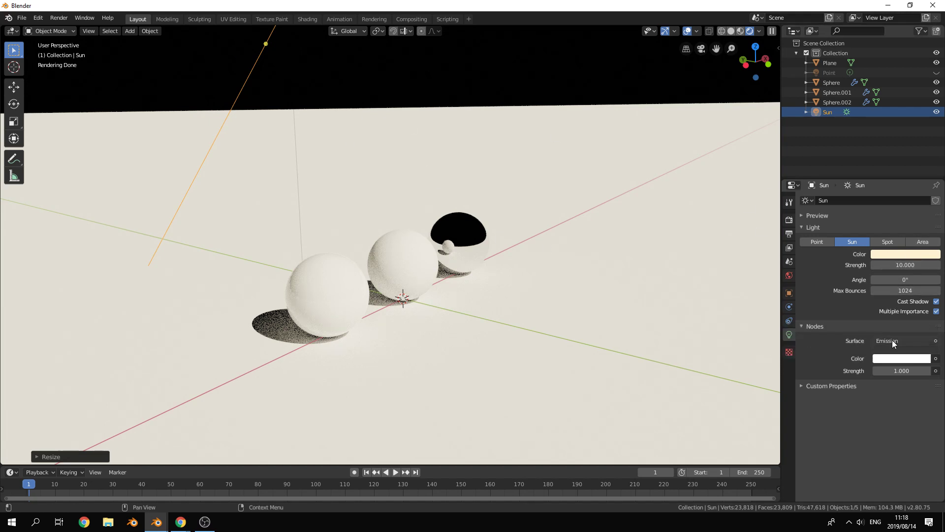
pyautogui.click(804, 325)
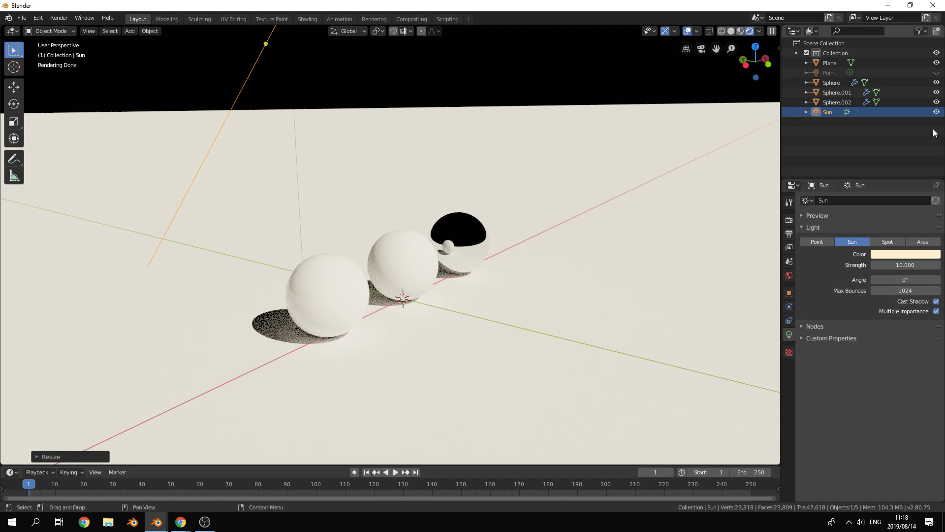
pyautogui.click(936, 111)
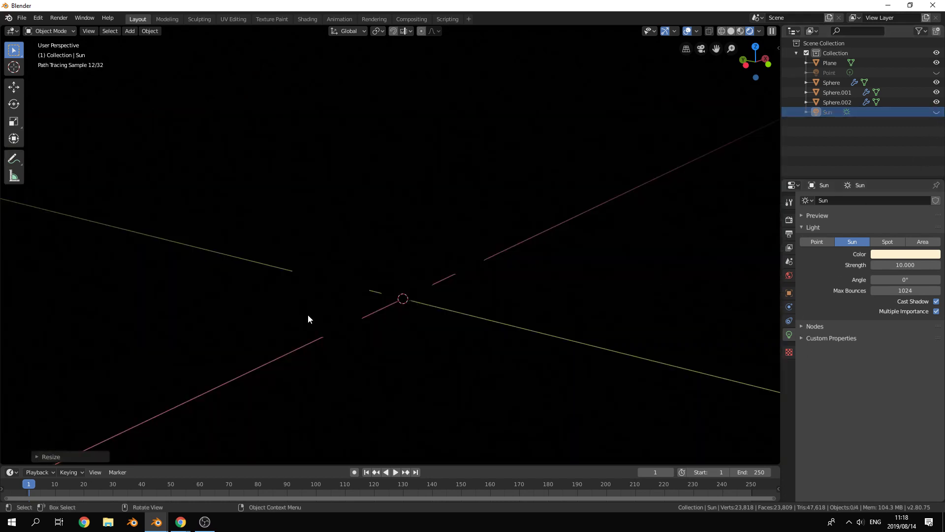
# Step: Add a spot light at the scene's origin and raise it vertically above the spheres
pyautogui.hotkey('shift', 'a')
pyautogui.moveTo(306, 317)
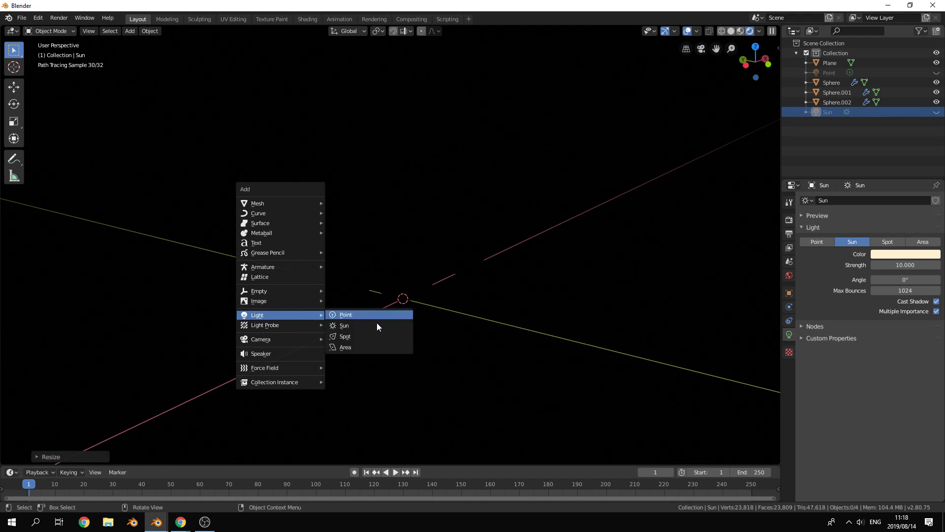
pyautogui.click(378, 335)
pyautogui.press('g')
pyautogui.press('z')
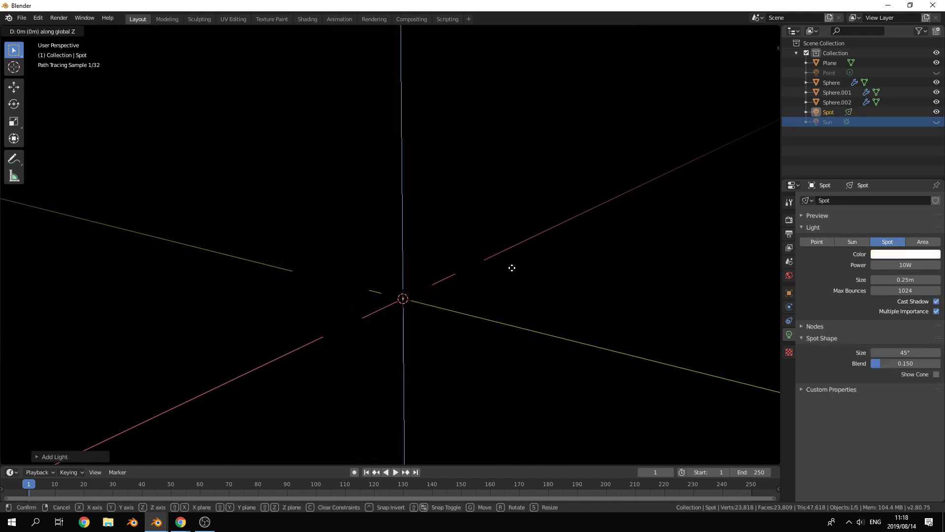
pyautogui.click(486, 294)
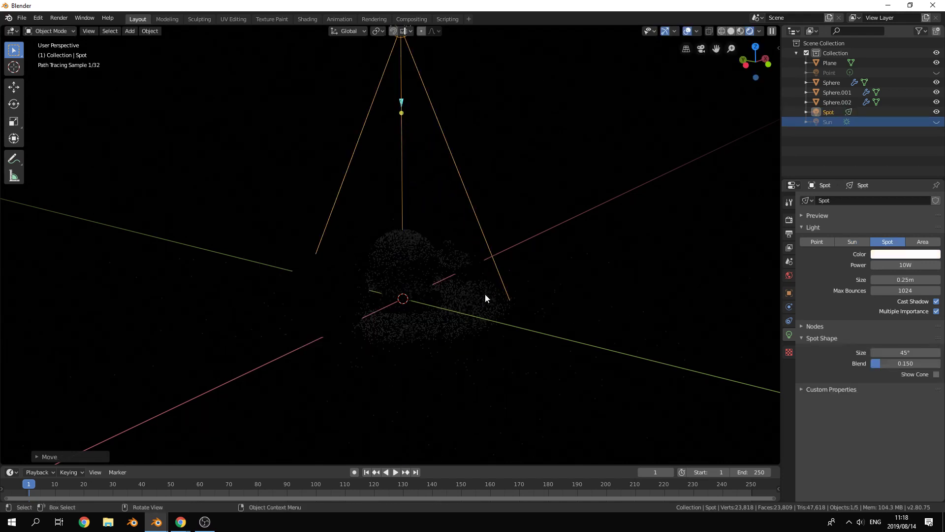
# Step: Narrow the spot light's cone to 39.9° from its edge in the viewport
pyautogui.moveTo(485, 294); pyautogui.dragTo(516, 297, button='middle')
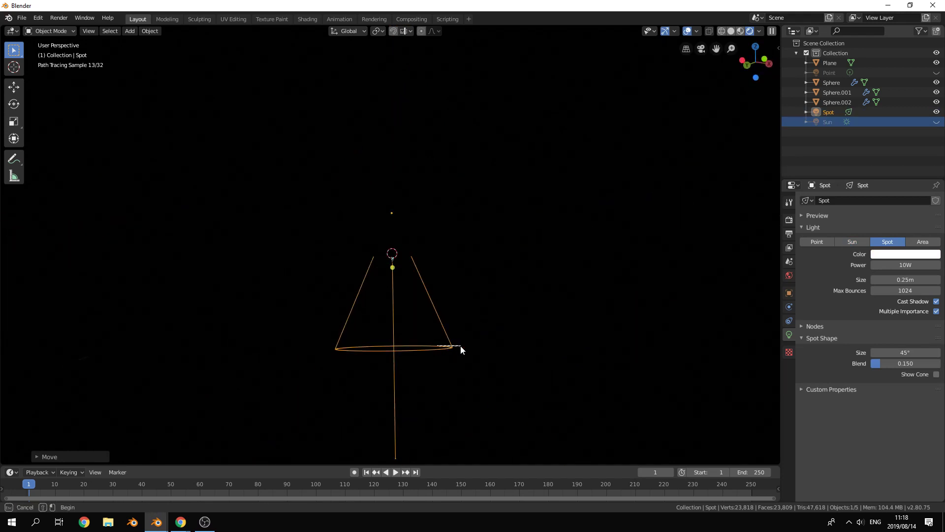
pyautogui.keyDown('shift'); pyautogui.click(445, 349); pyautogui.keyUp('shift')
pyautogui.moveTo(448, 340); pyautogui.dragTo(449, 352, button='middle')
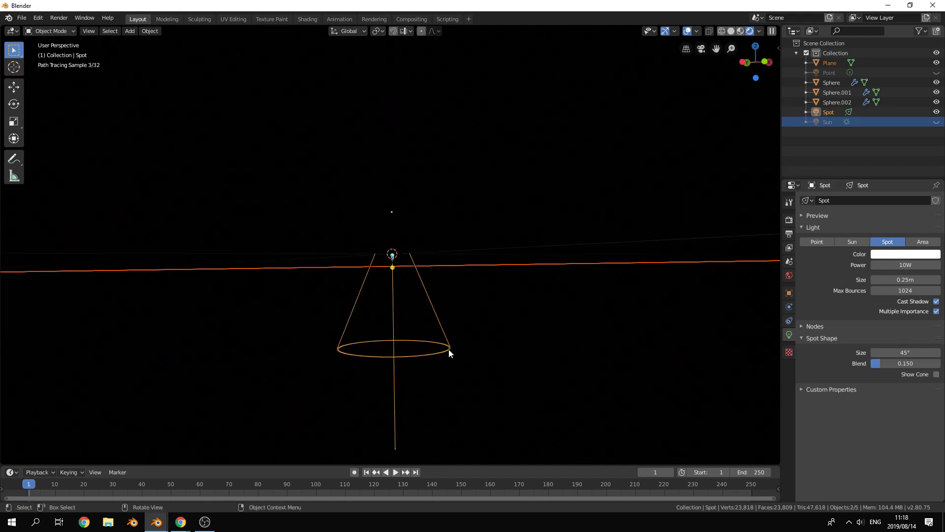
pyautogui.click(445, 351)
pyautogui.click(448, 344)
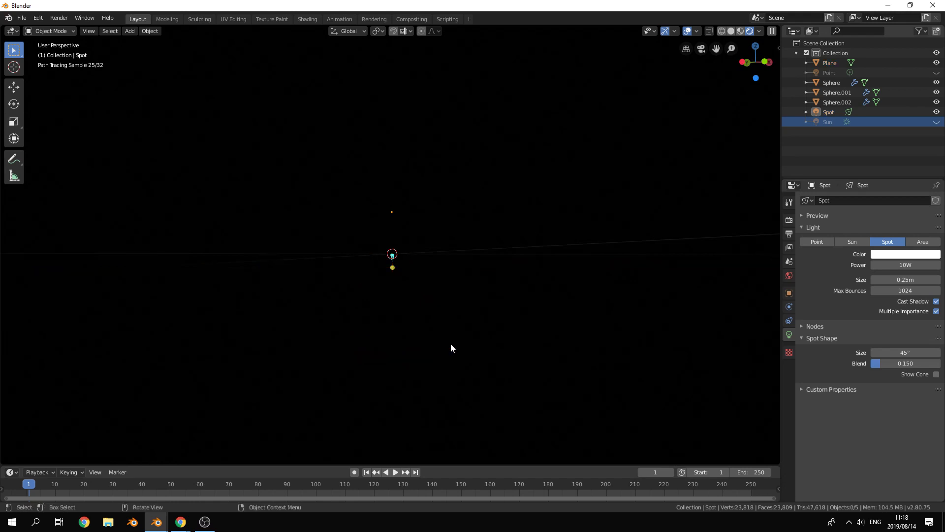
# Step: Switch the viewport to Solid shading and select the spot light again
pyautogui.press('z')
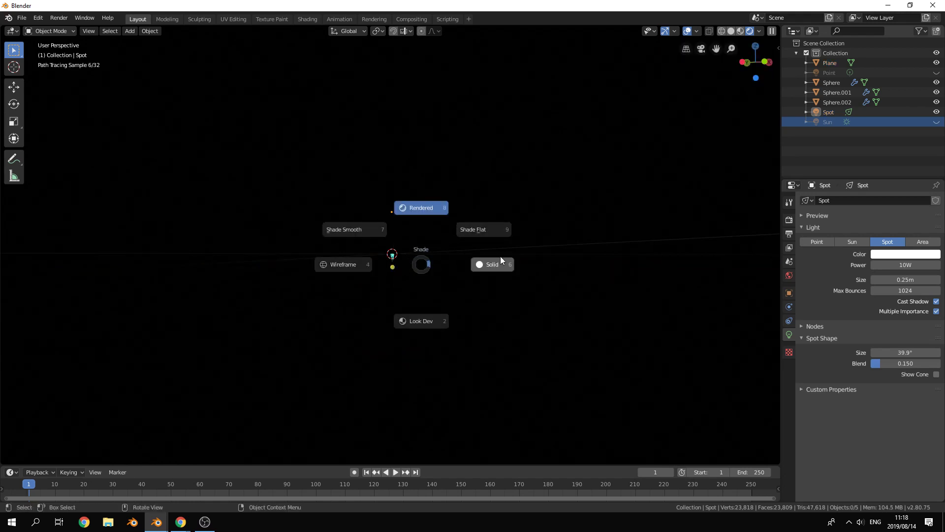
pyautogui.click(505, 267)
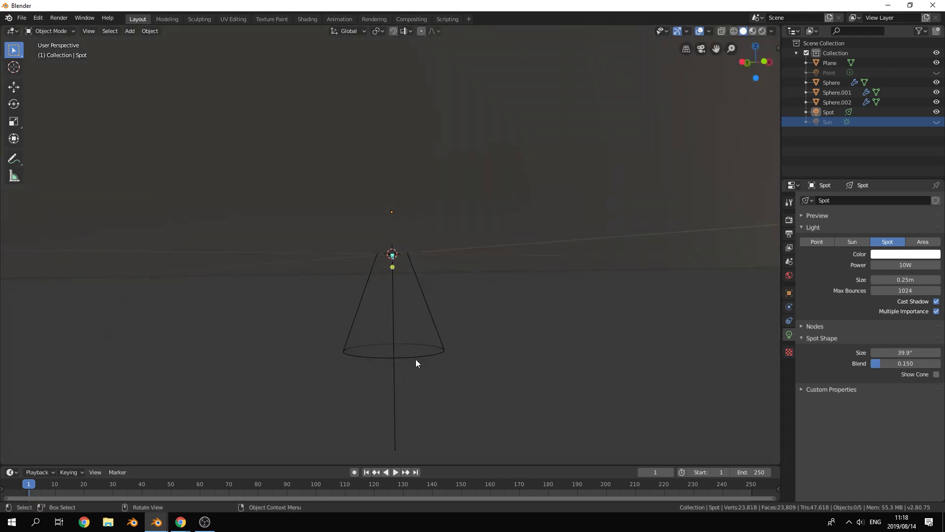
pyautogui.click(416, 364)
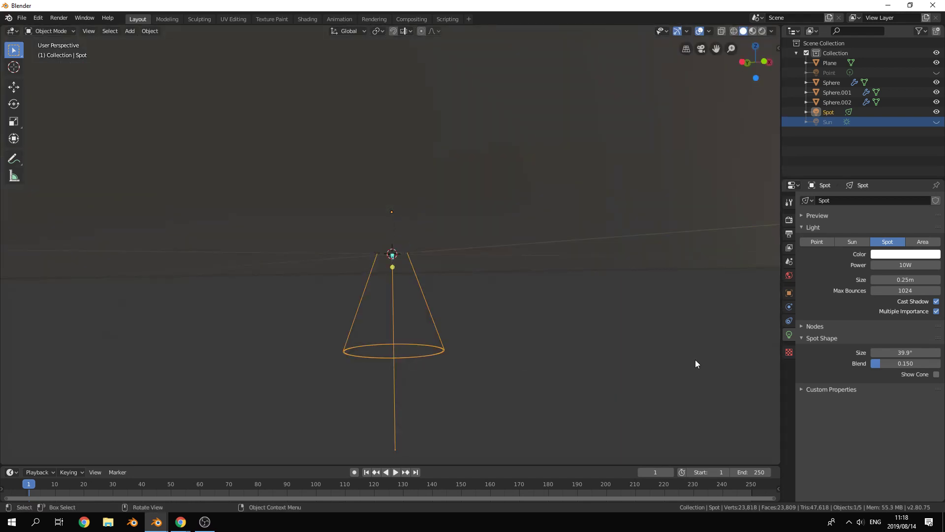
# Step: Re-aim the spot light away from the spheres and swing its direction to their other side
pyautogui.scroll(-1, 375, 276)
pyautogui.moveTo(390, 272); pyautogui.dragTo(272, 231)
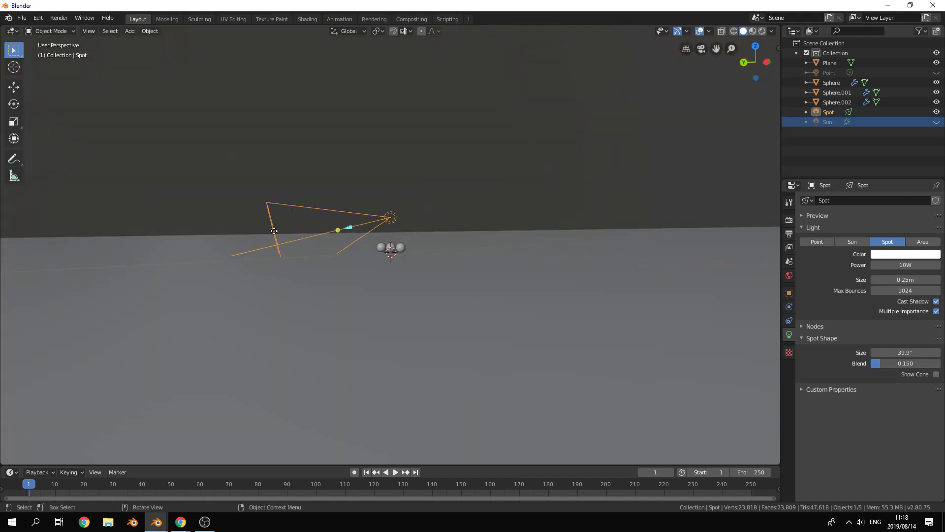
pyautogui.moveTo(335, 229); pyautogui.dragTo(482, 246)
pyautogui.moveTo(494, 309); pyautogui.dragTo(522, 283, button='middle')
pyautogui.moveTo(375, 195); pyautogui.dragTo(403, 211, button='middle')
pyautogui.scroll(5, 417, 199)
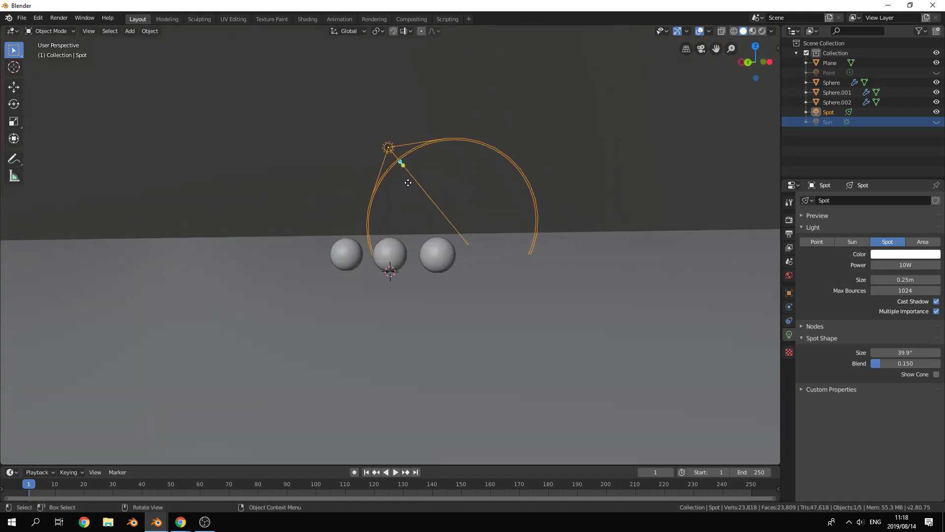
# Step: Narrow the spot light's cone to 33° and clear its rotation so it points straight down
pyautogui.moveTo(400, 162)
pyautogui.mouseDown()
pyautogui.moveTo(419, 175)
pyautogui.moveTo(397, 158)
pyautogui.moveTo(403, 164)
pyautogui.mouseUp()
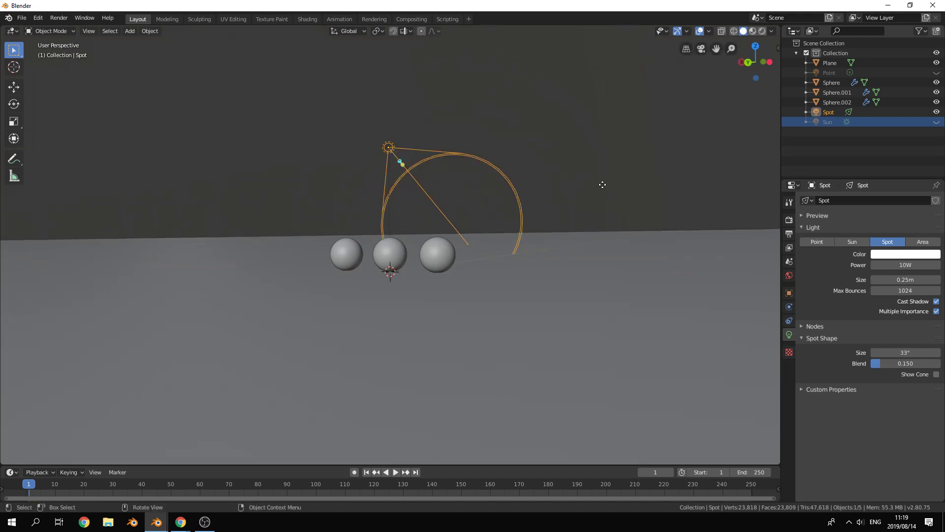
pyautogui.moveTo(602, 184); pyautogui.dragTo(564, 199, button='middle')
pyautogui.hotkey('alt', 'r')
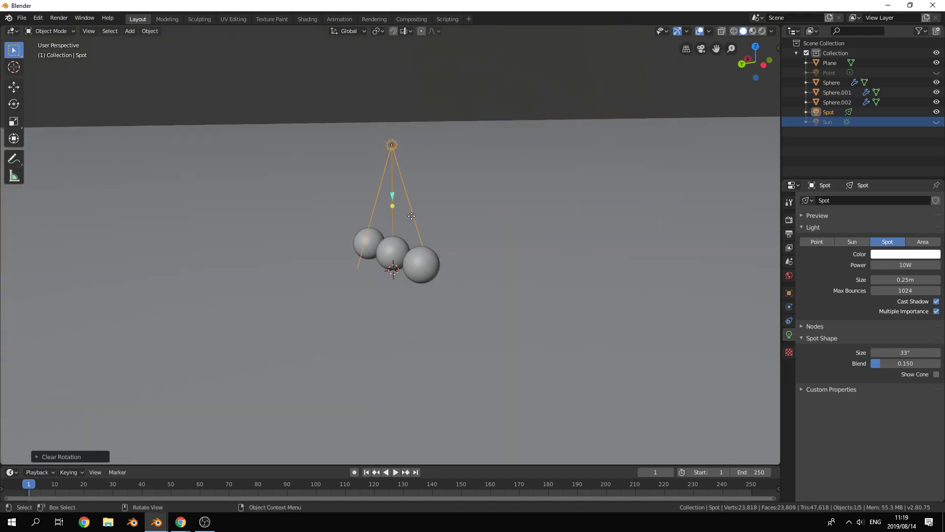
# Step: Switch the viewport back to Rendered shading and widen the spot light's cone to 104°
pyautogui.moveTo(411, 216); pyautogui.dragTo(454, 219, button='middle')
pyautogui.press('z')
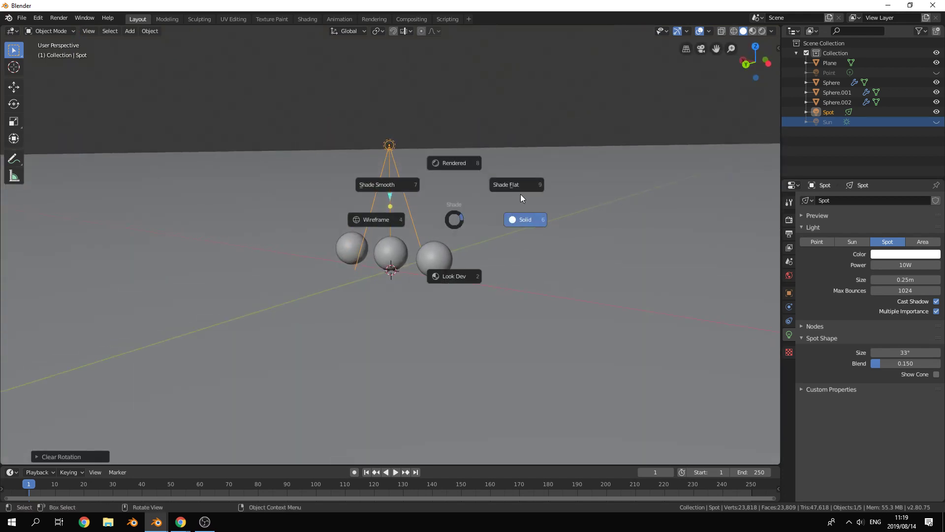
pyautogui.click(456, 164)
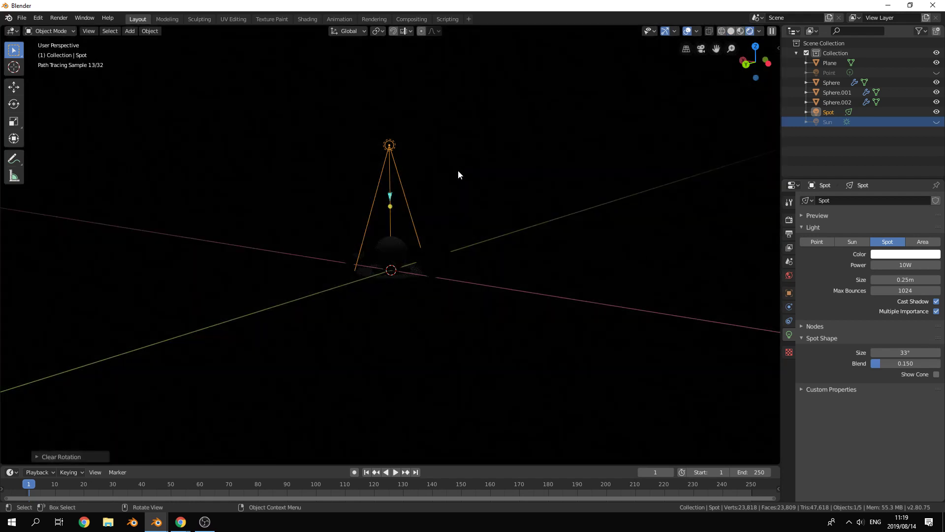
pyautogui.moveTo(398, 271); pyautogui.dragTo(415, 267, button='middle')
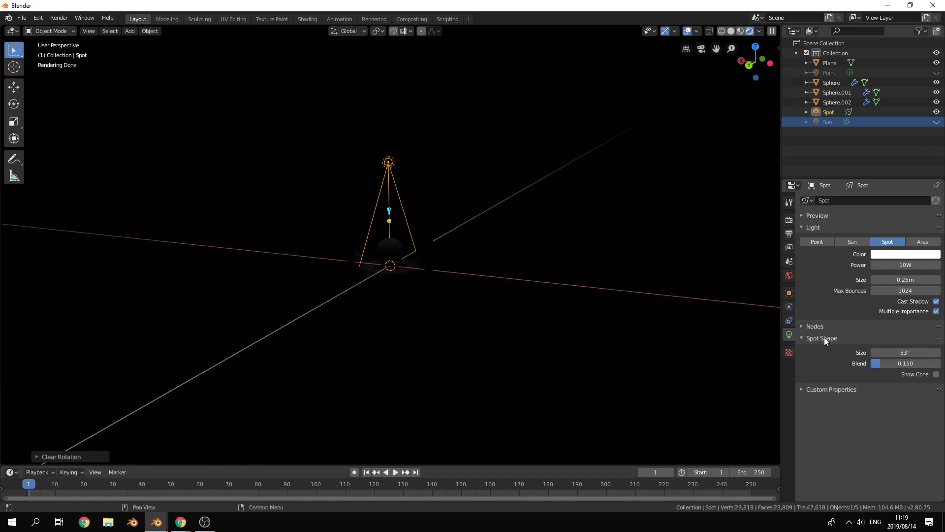
pyautogui.scroll(4, 504, 250)
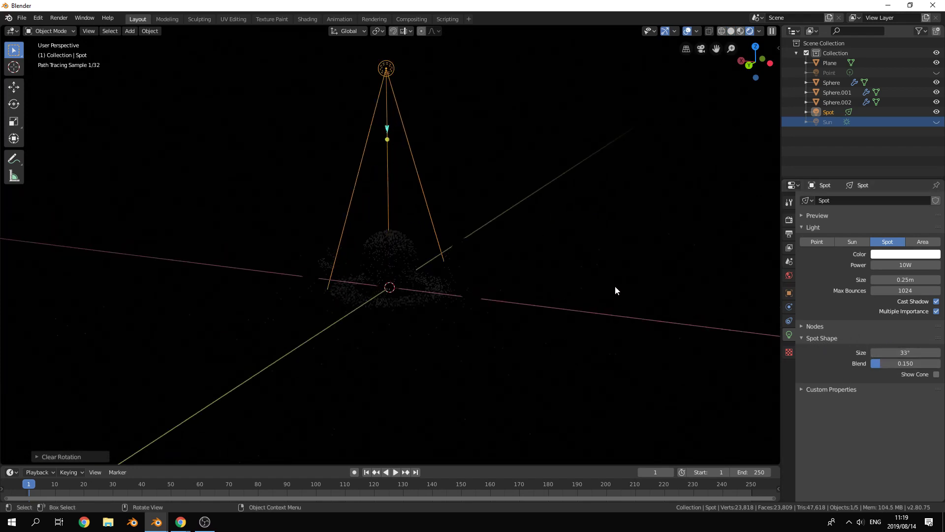
pyautogui.moveTo(894, 354)
pyautogui.mouseDown()
pyautogui.moveTo(926, 355)
pyautogui.moveTo(911, 352)
pyautogui.mouseUp()
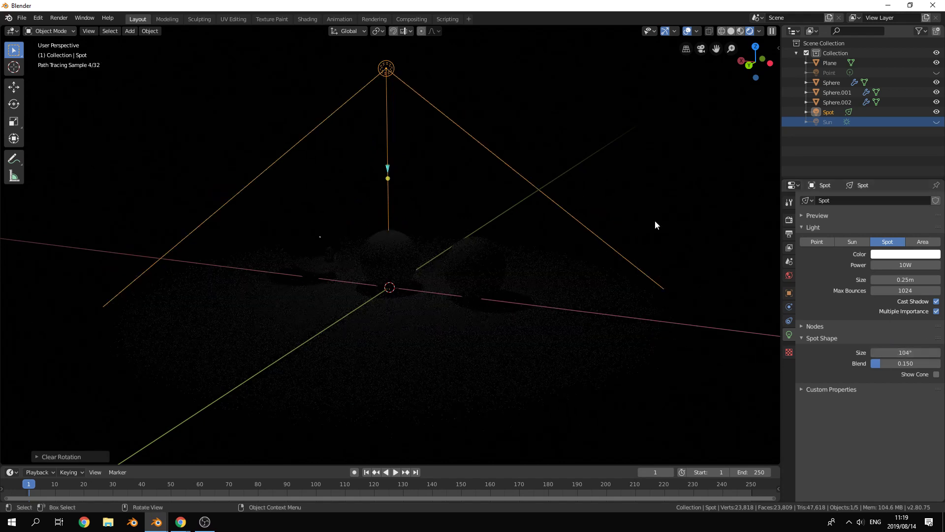
# Step: Set the spot light's power to 100 W, and raise it further to 500 W
pyautogui.scroll(-2, 655, 220)
pyautogui.click(907, 264)
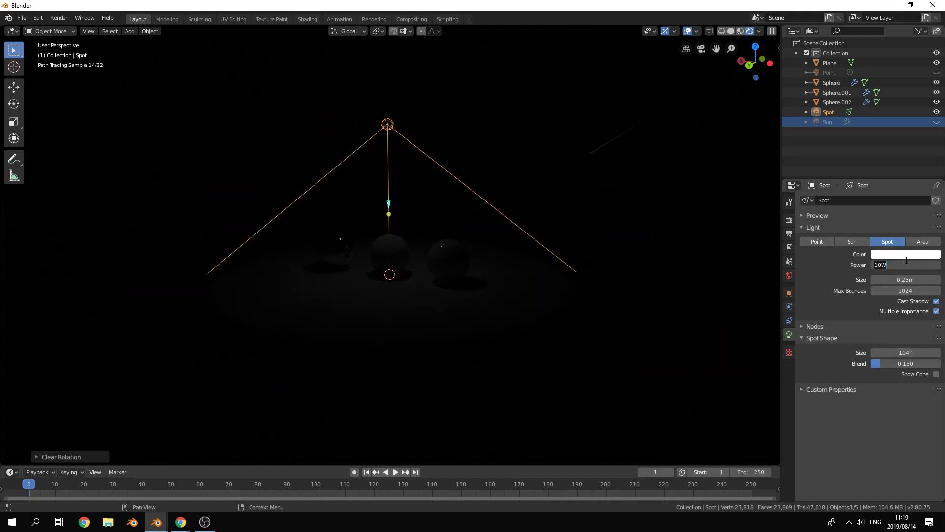
pyautogui.write('100')
pyautogui.press('Return')
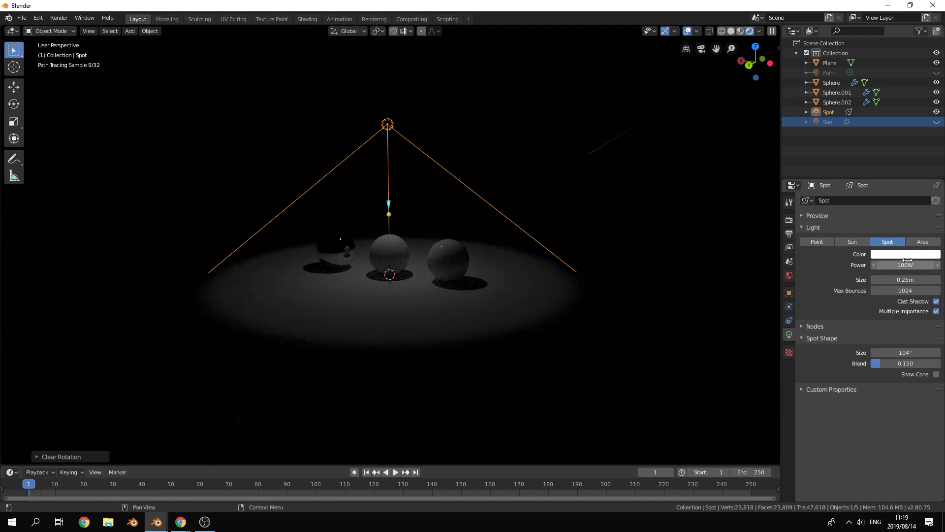
pyautogui.click(907, 262)
pyautogui.write('500')
pyautogui.press('Return')
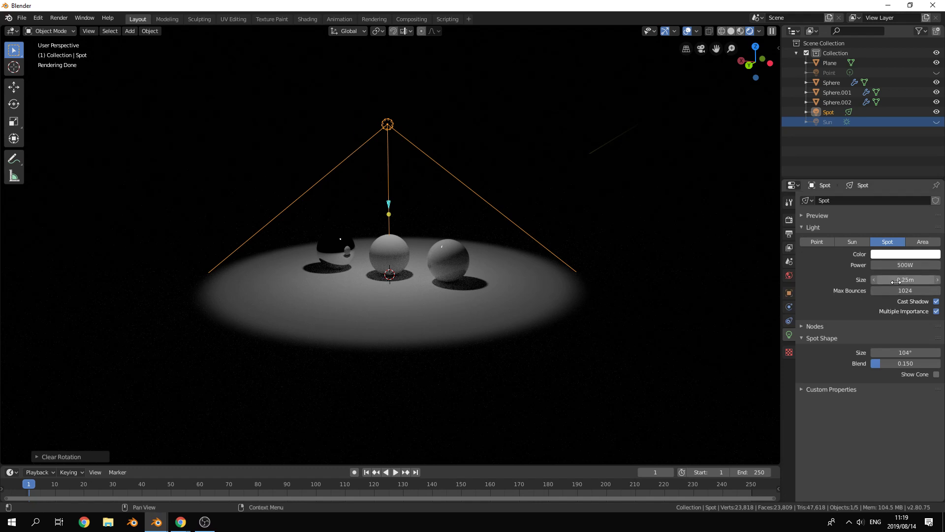
# Step: Enlarge the spot light's source size to 1.59 m, and reduce it to 0.41 m
pyautogui.moveTo(896, 282); pyautogui.dragTo(929, 282)
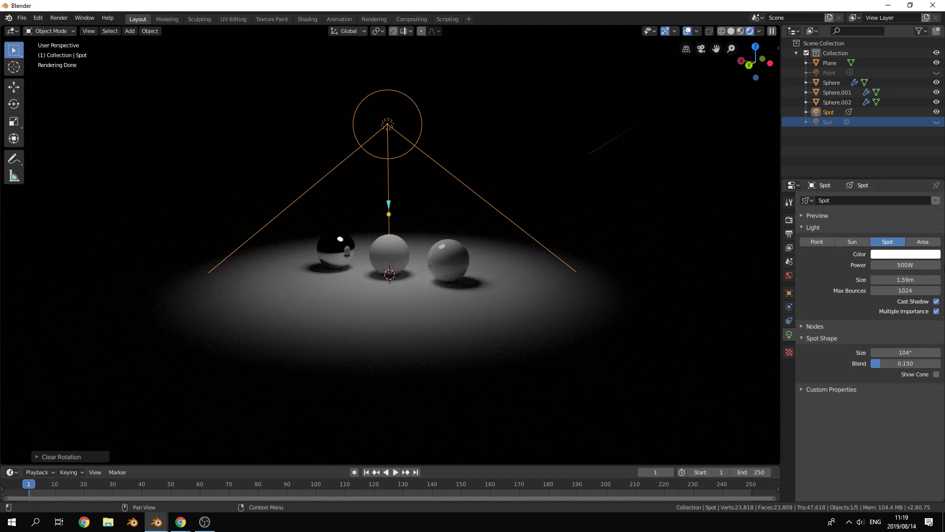
pyautogui.moveTo(906, 279); pyautogui.dragTo(883, 279)
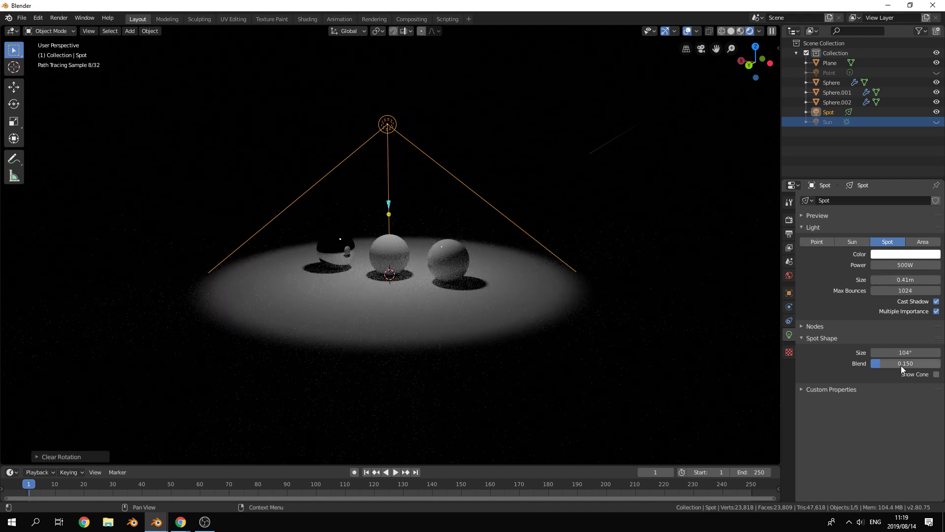
# Step: Raise the spot light's blend to 1.000 for a soft edge, and lower it to 0.000
pyautogui.moveTo(879, 364); pyautogui.dragTo(940, 364)
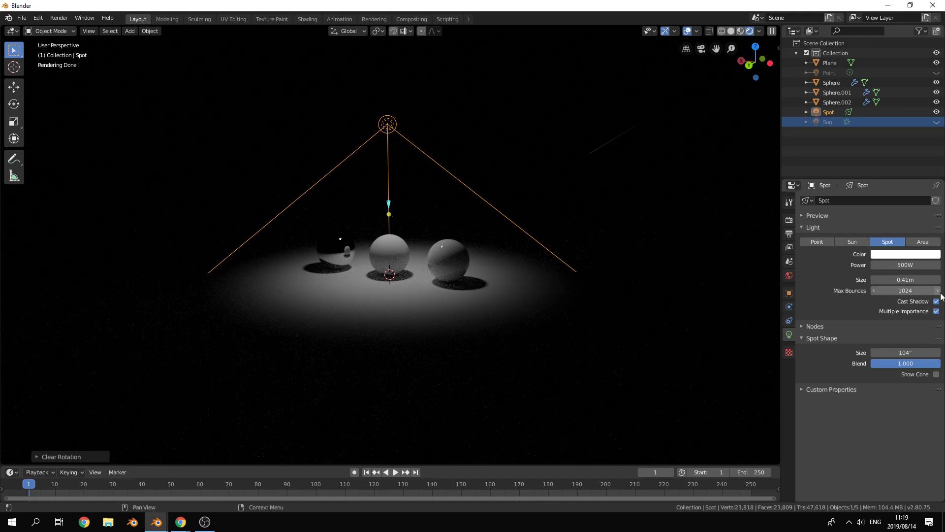
pyautogui.moveTo(930, 363); pyautogui.dragTo(874, 362)
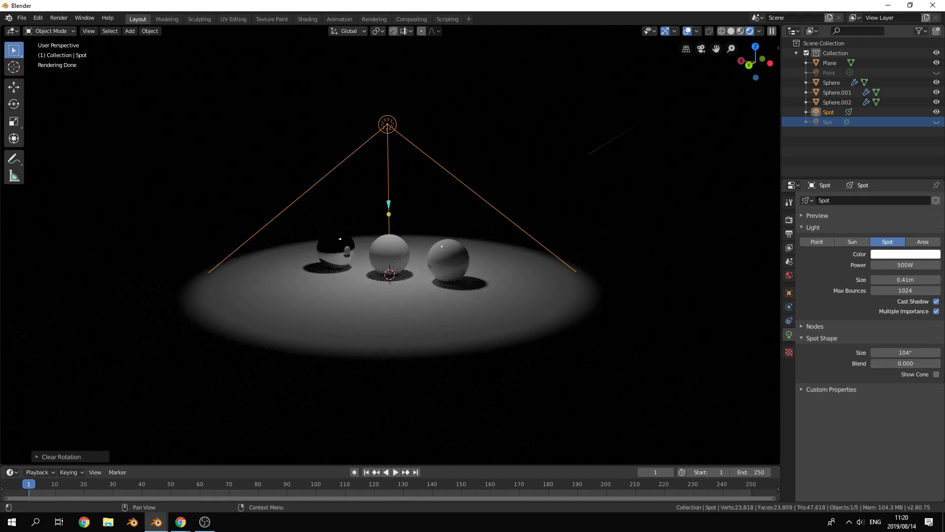
pyautogui.moveTo(891, 363); pyautogui.dragTo(869, 362)
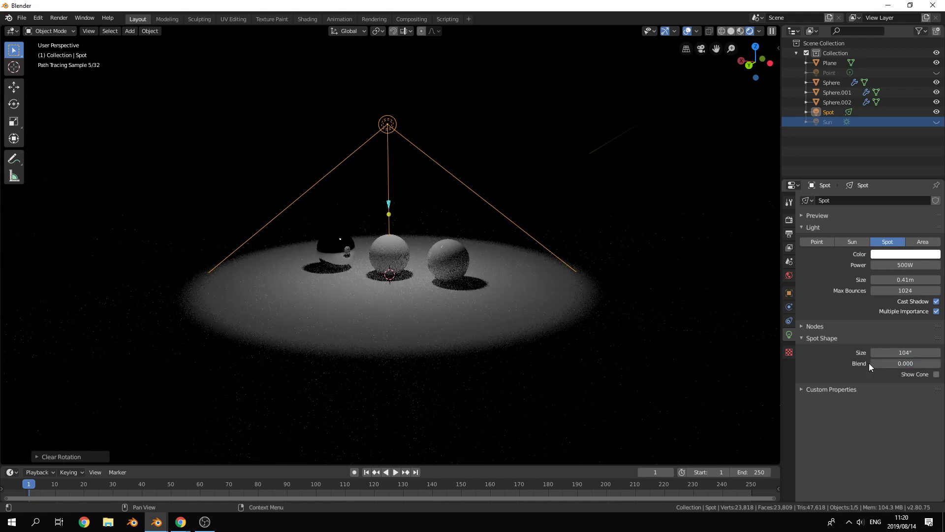
# Step: Reduce the spot light's source size to 0 m and raise its blend to 0.958
pyautogui.moveTo(905, 279); pyautogui.dragTo(882, 279)
pyautogui.click(891, 362)
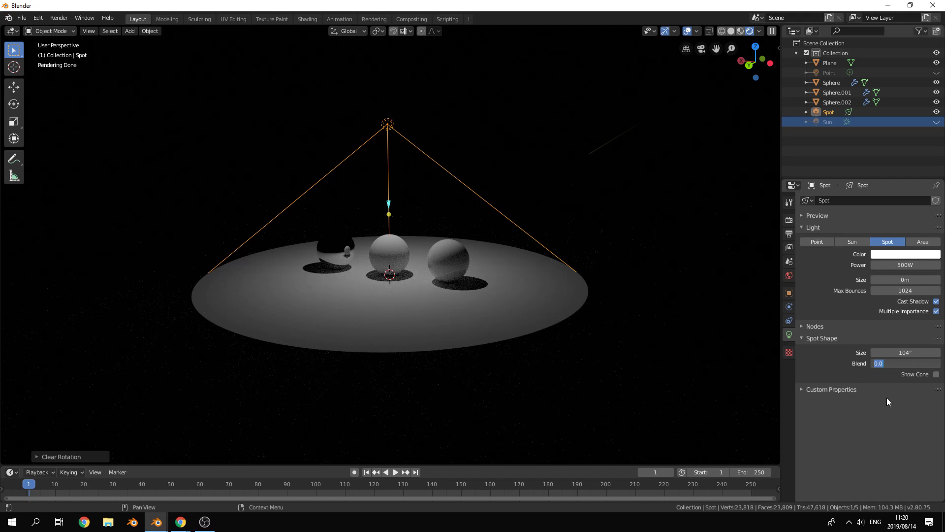
pyautogui.moveTo(885, 364); pyautogui.dragTo(911, 363)
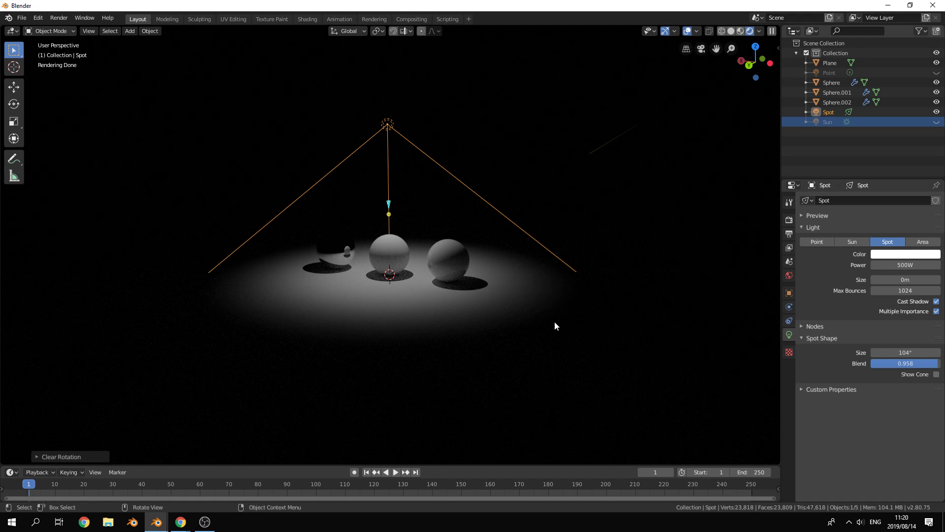
# Step: Hide the spot light, add an area light, and raise it straight up along Z above the middle sphere
pyautogui.click(937, 112)
pyautogui.hotkey('shift', 'a')
pyautogui.moveTo(333, 222)
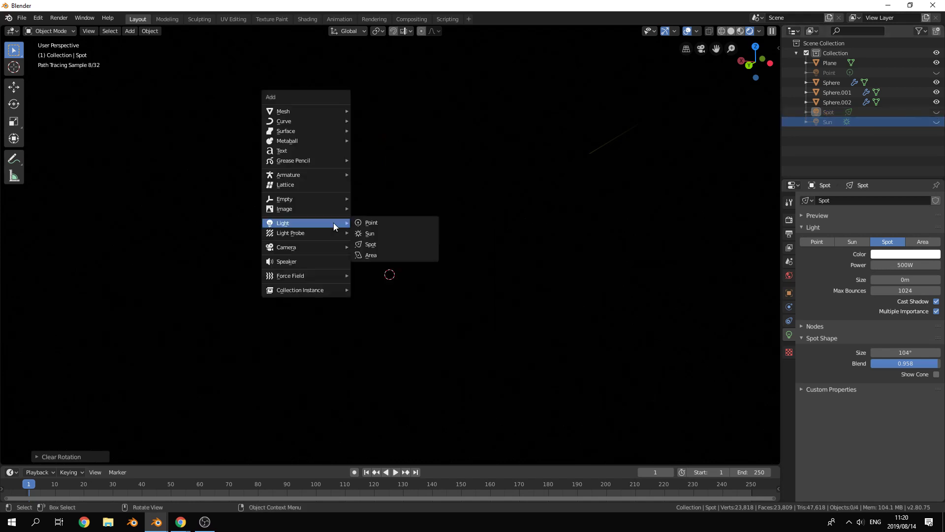
pyautogui.click(406, 255)
pyautogui.press('g')
pyautogui.press('z')
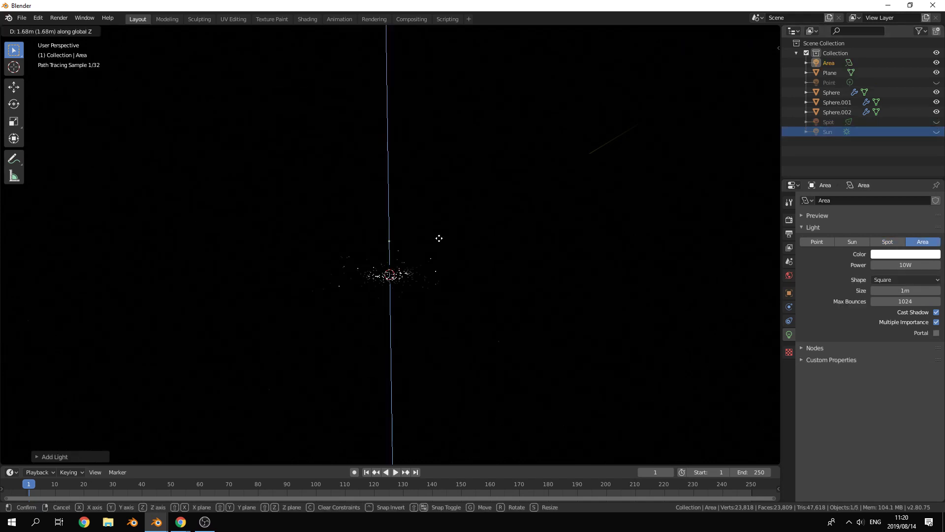
pyautogui.click(443, 154)
pyautogui.moveTo(235, 187)
pyautogui.mouseDown(button='middle')
pyautogui.moveTo(258, 205)
pyautogui.moveTo(411, 139)
pyautogui.moveTo(365, 120)
pyautogui.moveTo(382, 126)
pyautogui.mouseUp(button='middle')
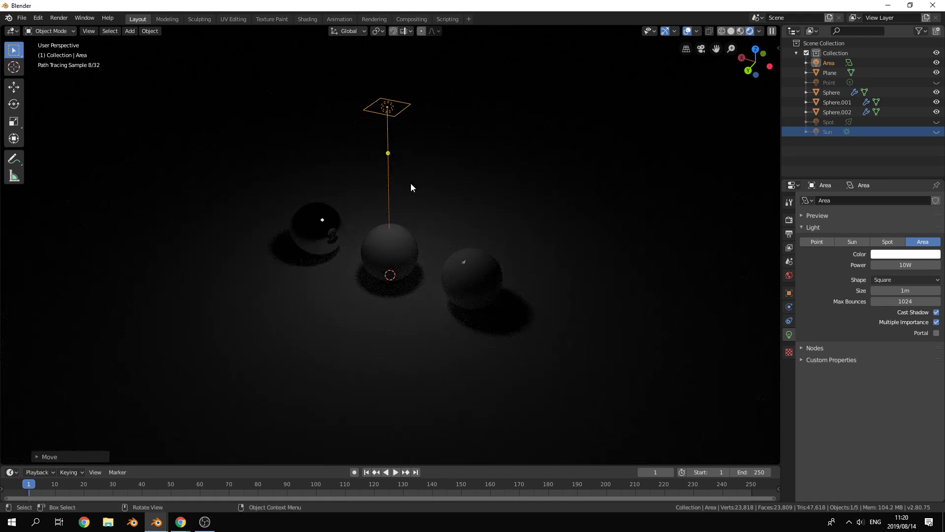
# Step: Add a mesh plane, move it along X beside the area light, and raise it about 5.61 m along Z
pyautogui.hotkey('shift', 'a')
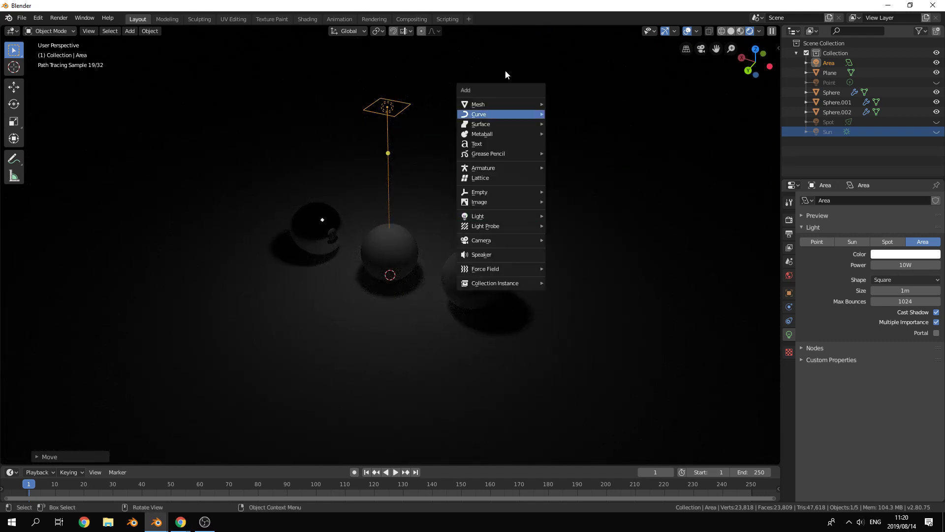
pyautogui.moveTo(497, 104)
pyautogui.click(588, 103)
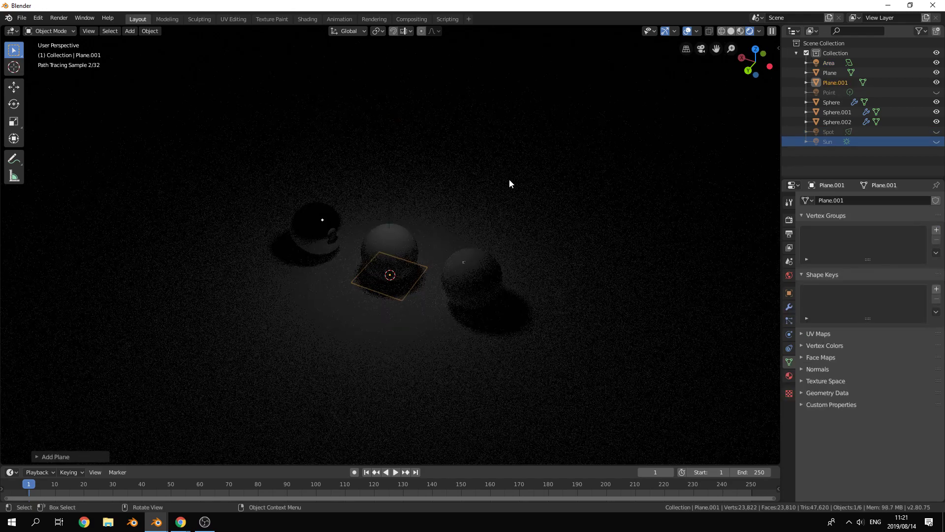
pyautogui.press('g')
pyautogui.press('x')
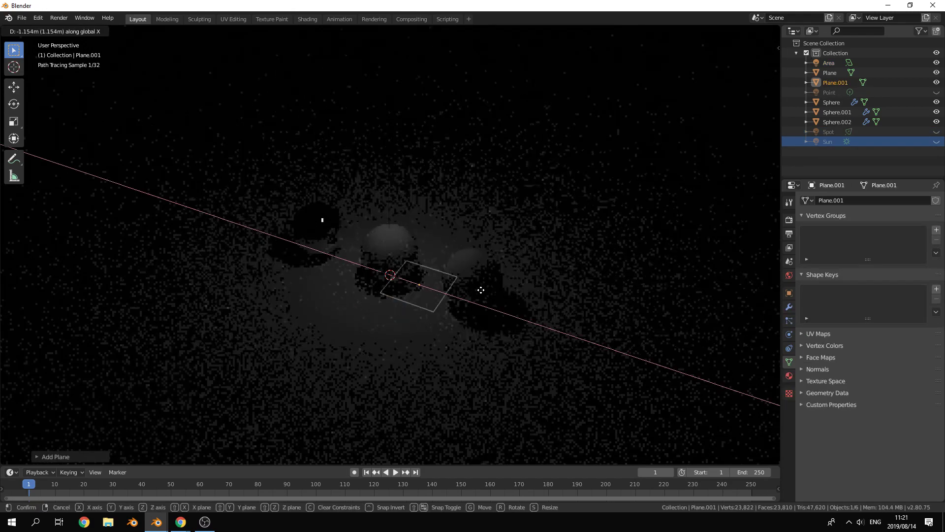
pyautogui.click(518, 301)
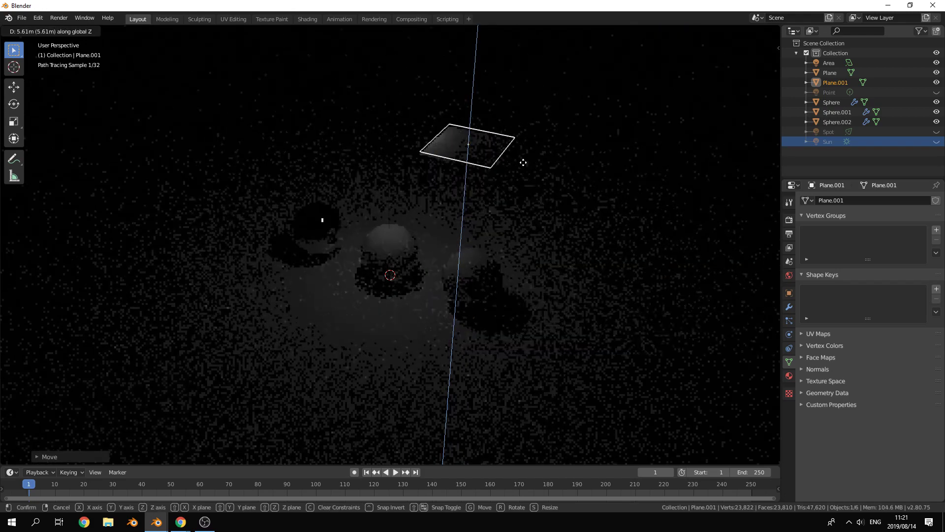
pyautogui.click(524, 161)
# Step: Give the raised plane a new material with an Emission surface
pyautogui.click(788, 379)
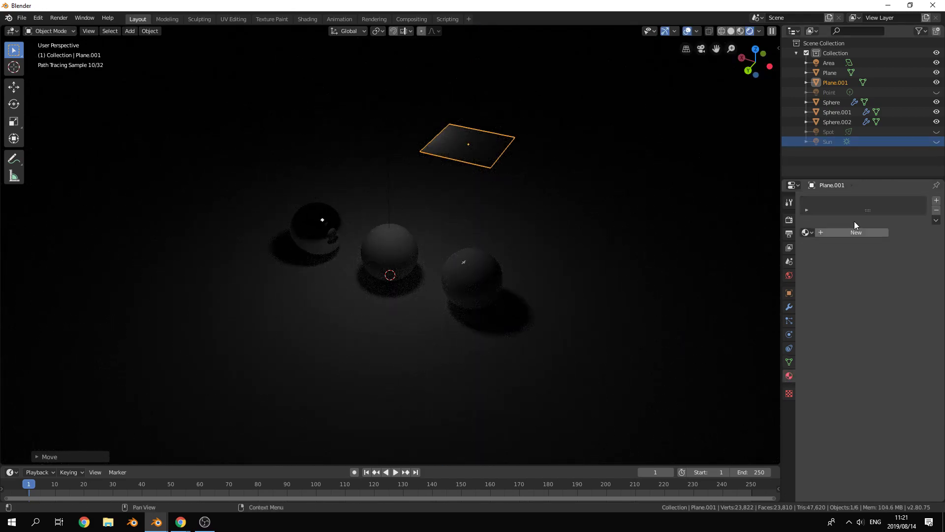
pyautogui.click(848, 233)
pyautogui.click(895, 275)
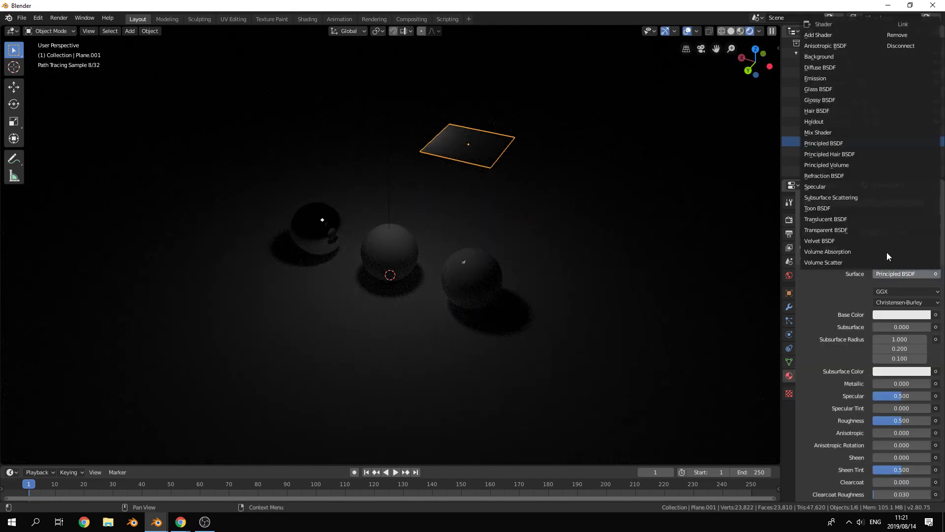
pyautogui.click(823, 75)
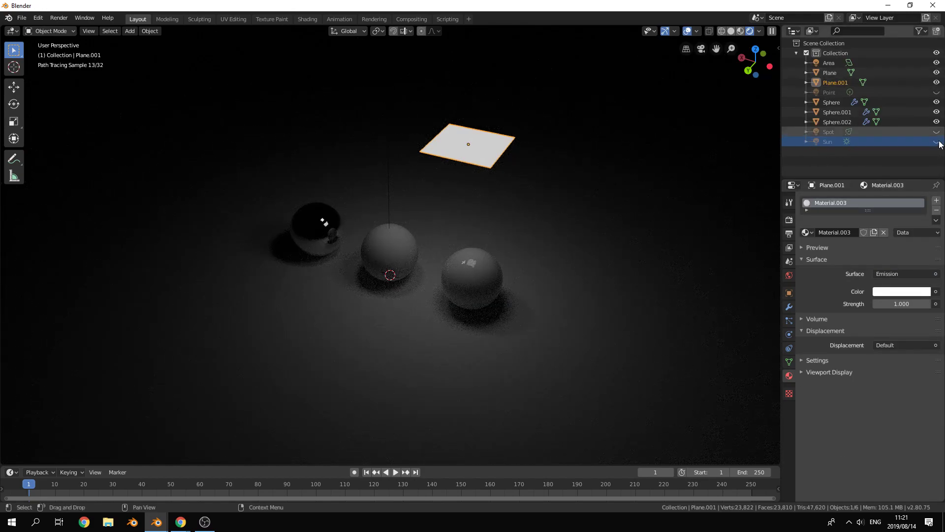
# Step: Hide the area light and scale the emissive plane down to about three quarters of its size
pyautogui.click(937, 63)
pyautogui.moveTo(413, 238); pyautogui.dragTo(456, 202, button='middle')
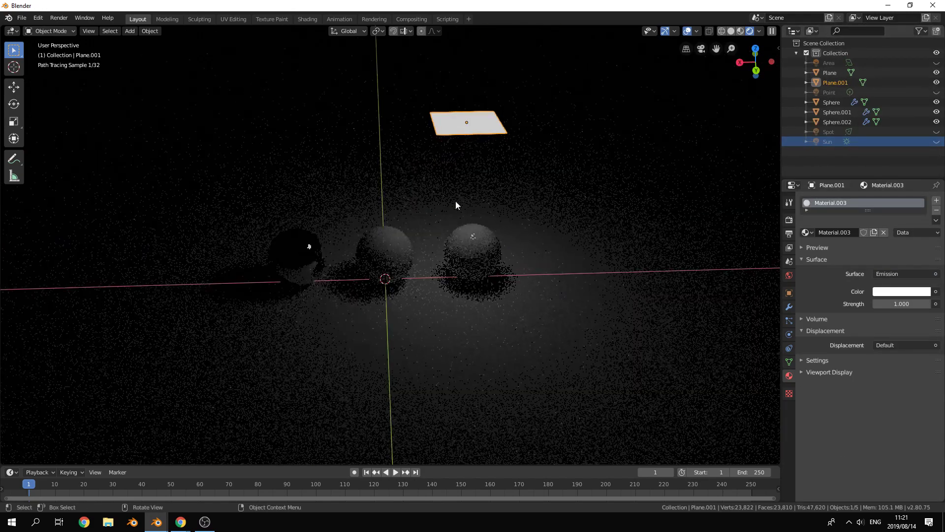
pyautogui.moveTo(513, 209); pyautogui.dragTo(502, 179, button='middle')
pyautogui.press('s')
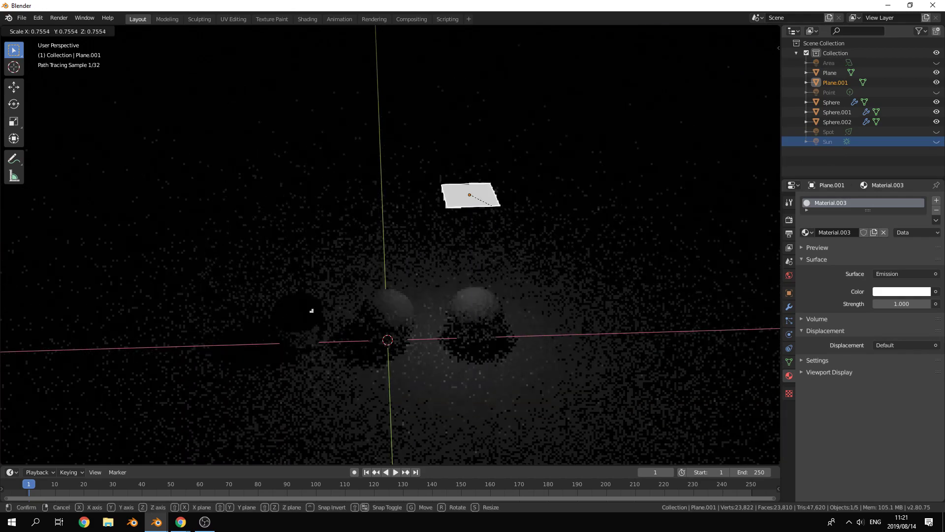
pyautogui.click(575, 240)
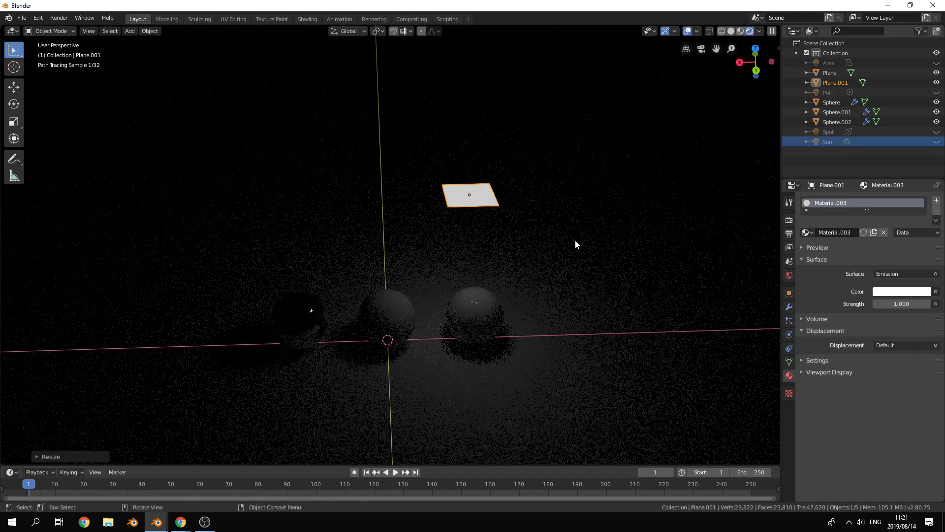
# Step: Show the area light and hide the emissive plane, toggling the area light's visibility to compare the two light sources
pyautogui.click(936, 63)
pyautogui.click(936, 82)
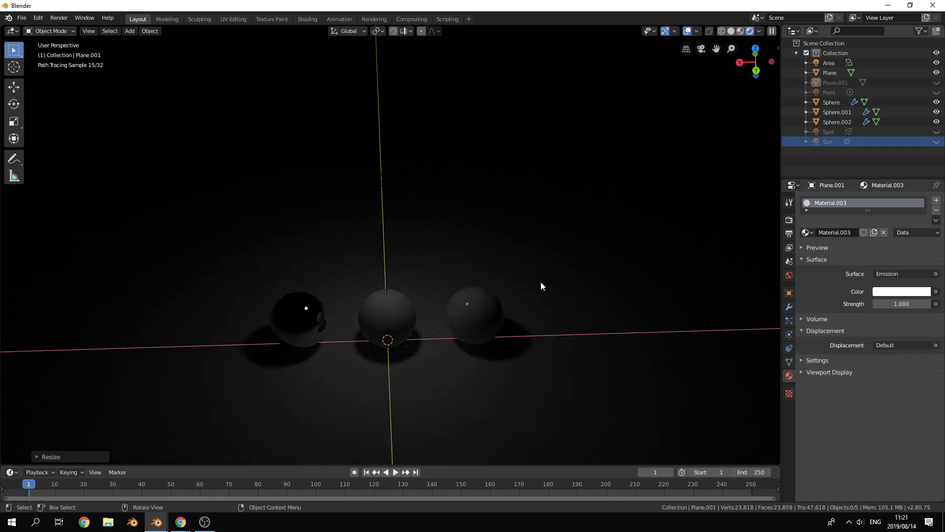
pyautogui.moveTo(542, 285); pyautogui.dragTo(492, 261, button='middle')
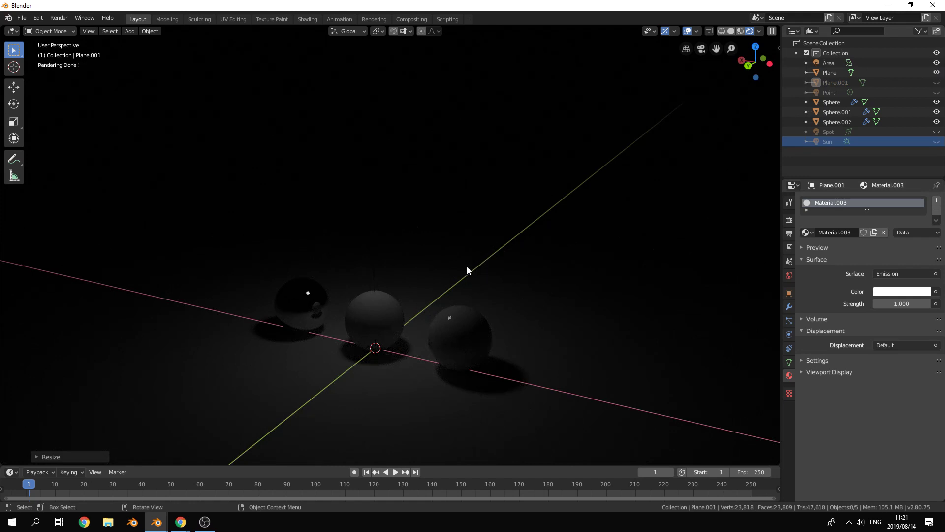
pyautogui.moveTo(467, 267); pyautogui.dragTo(480, 265, button='middle')
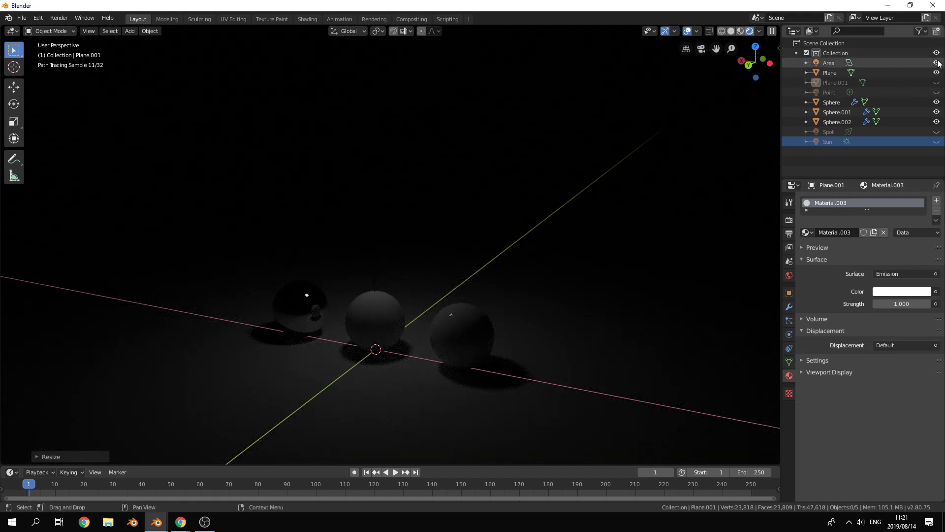
pyautogui.click(936, 63)
pyautogui.click(936, 63)
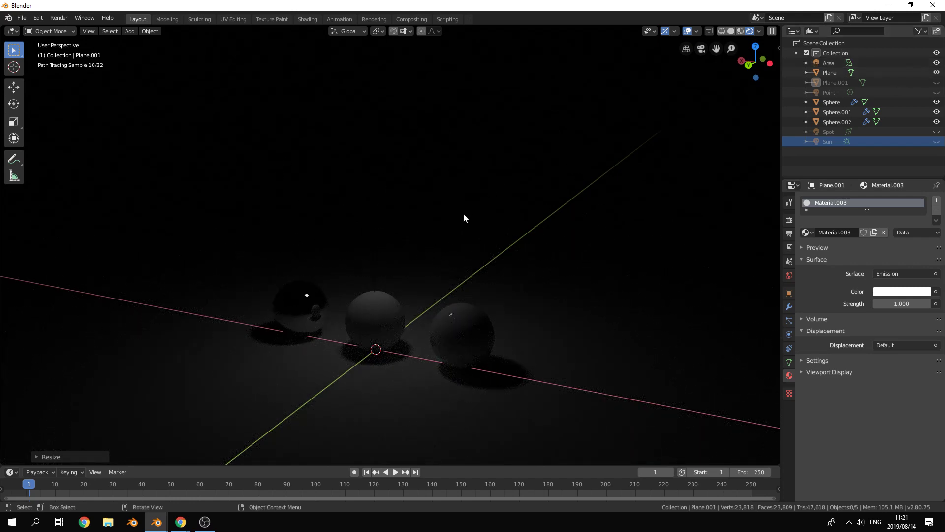
pyautogui.moveTo(465, 215)
pyautogui.mouseDown(button='middle')
pyautogui.moveTo(490, 194)
pyautogui.moveTo(329, 209)
pyautogui.moveTo(334, 237)
pyautogui.mouseUp(button='middle')
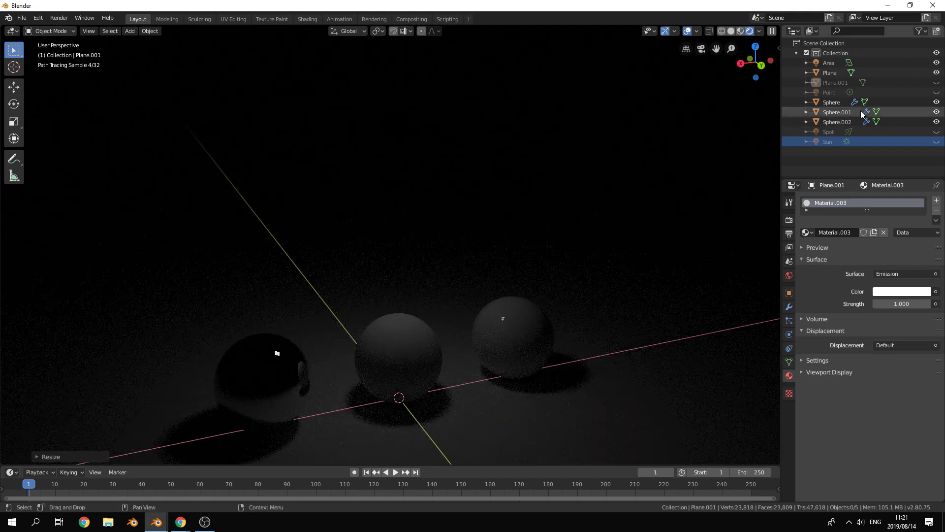
# Step: Unhide the emissive plane and delete it from the scene
pyautogui.click(828, 62)
pyautogui.click(936, 82)
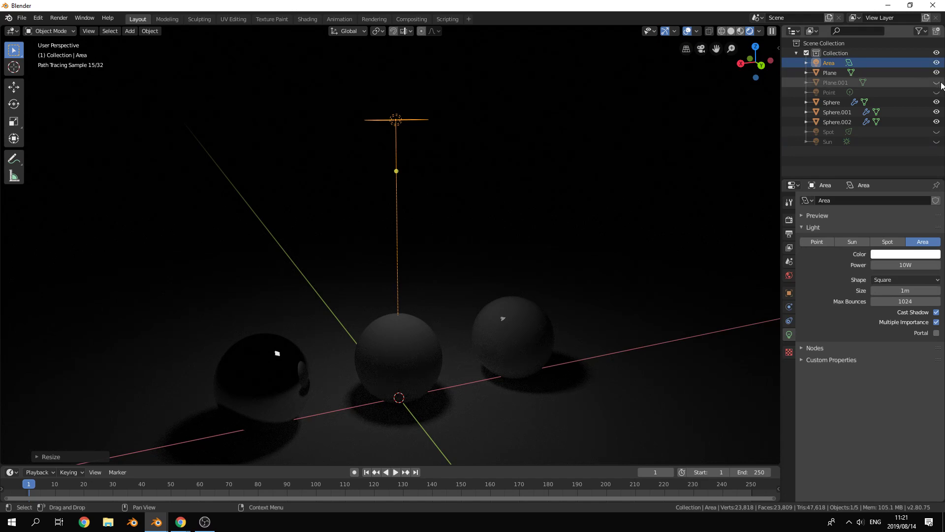
pyautogui.click(510, 152)
pyautogui.click(510, 151)
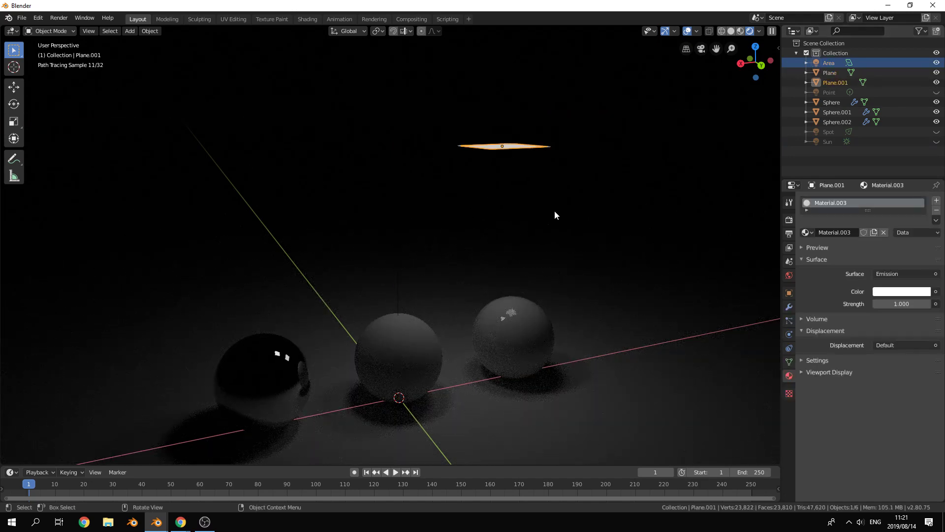
pyautogui.press('Delete')
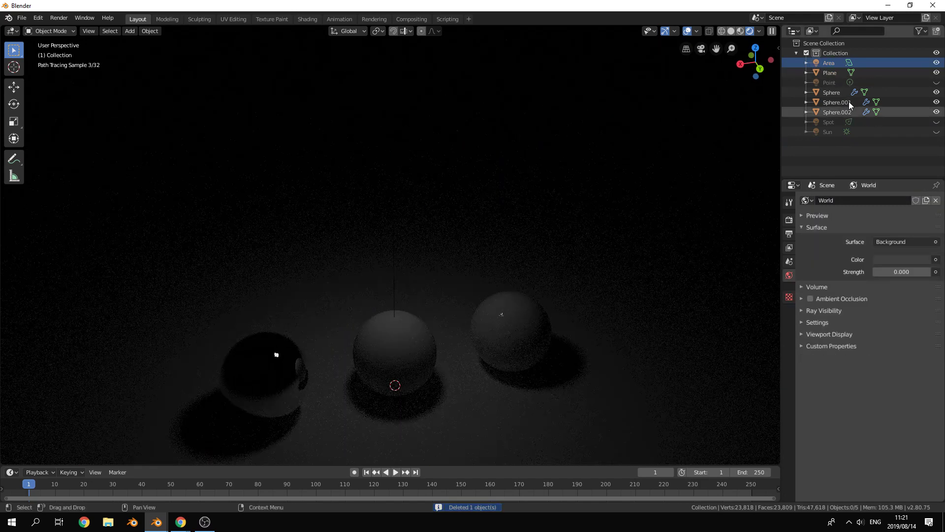
# Step: Select the area light and aim it at the mirror sphere, and re-aim it towards the glossy sphere on the opposite side
pyautogui.click(832, 64)
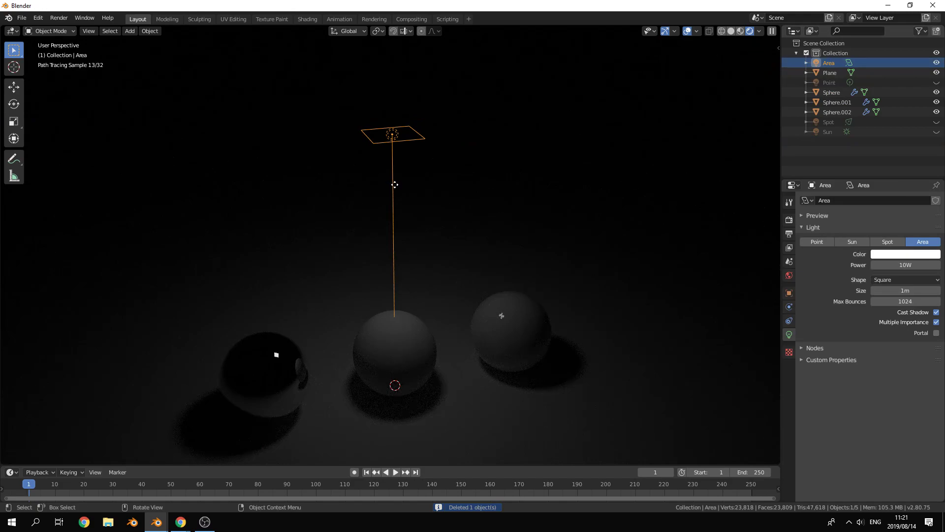
pyautogui.moveTo(532, 352); pyautogui.dragTo(275, 348)
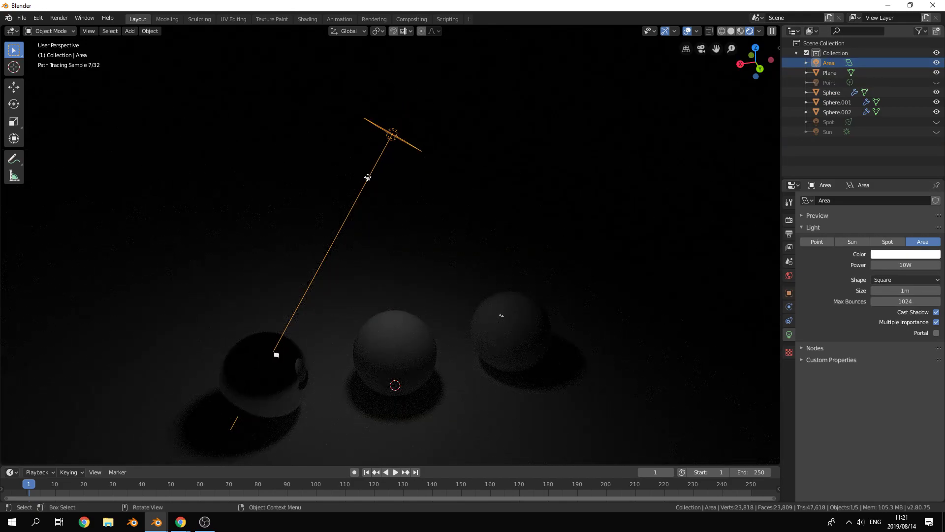
pyautogui.moveTo(371, 172); pyautogui.dragTo(540, 346)
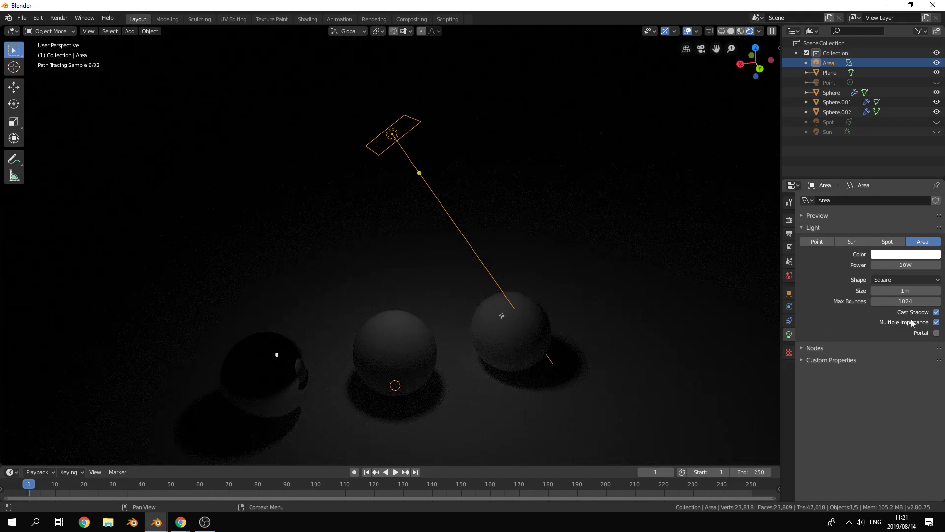
# Step: Enlarge the area light's size to 3.8 m and set its power to 1000 W
pyautogui.moveTo(901, 292)
pyautogui.mouseDown()
pyautogui.moveTo(941, 292)
pyautogui.moveTo(903, 292)
pyautogui.mouseUp()
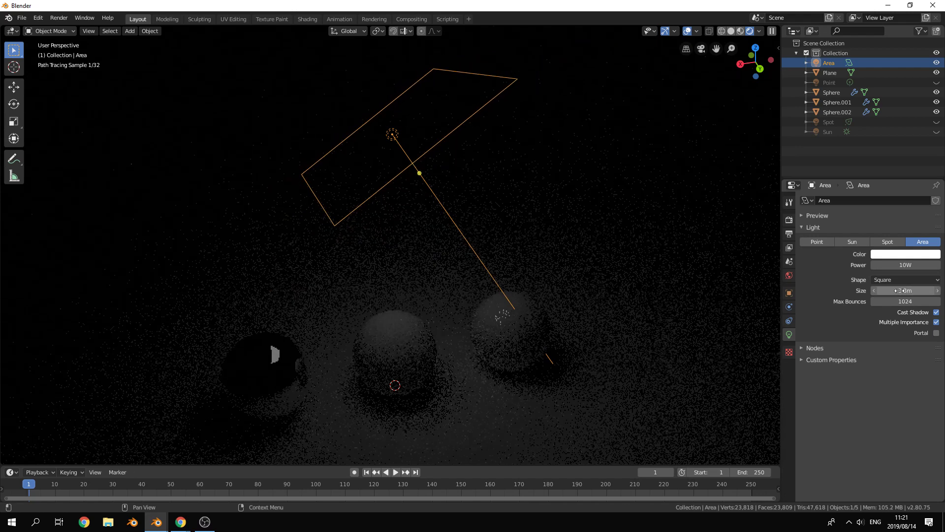
pyautogui.click(910, 265)
pyautogui.write('1000')
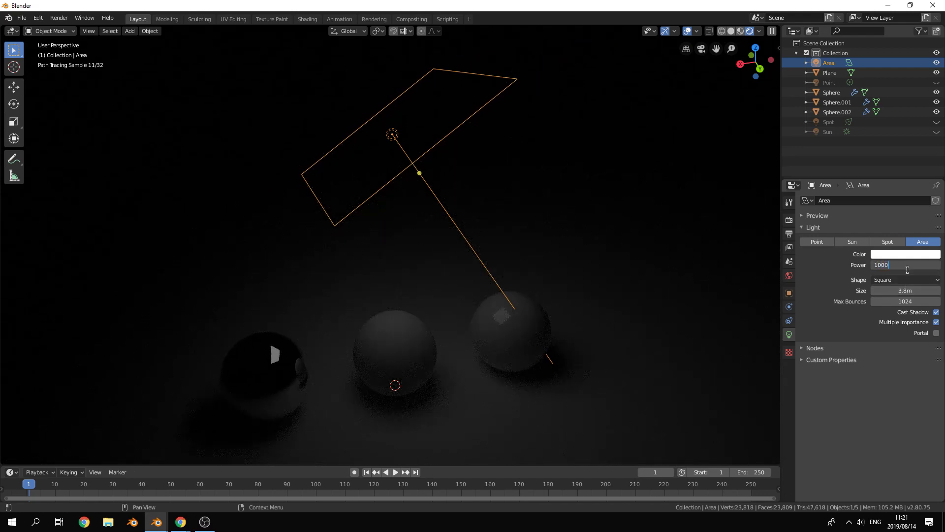
pyautogui.press('Return')
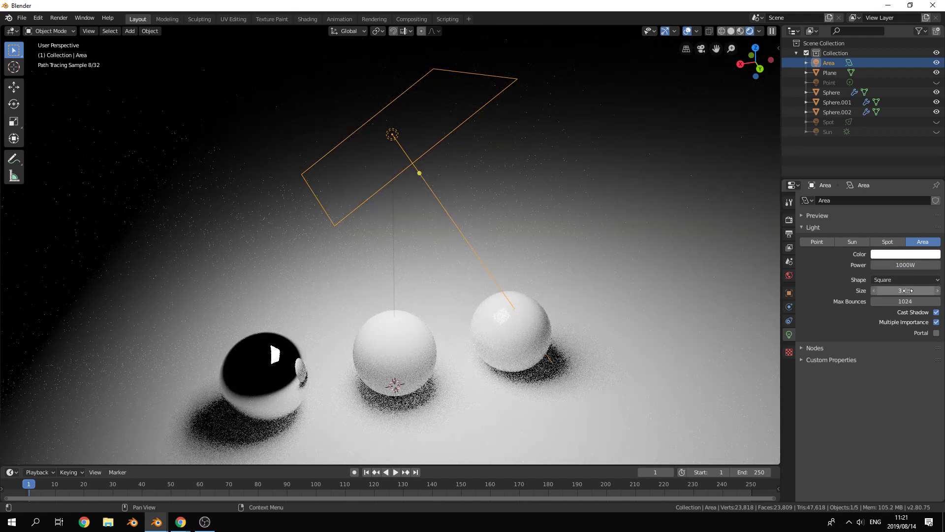
# Step: Change the area light's shape to Rectangle and check its reflections on the spheres
pyautogui.click(907, 280)
pyautogui.click(907, 280)
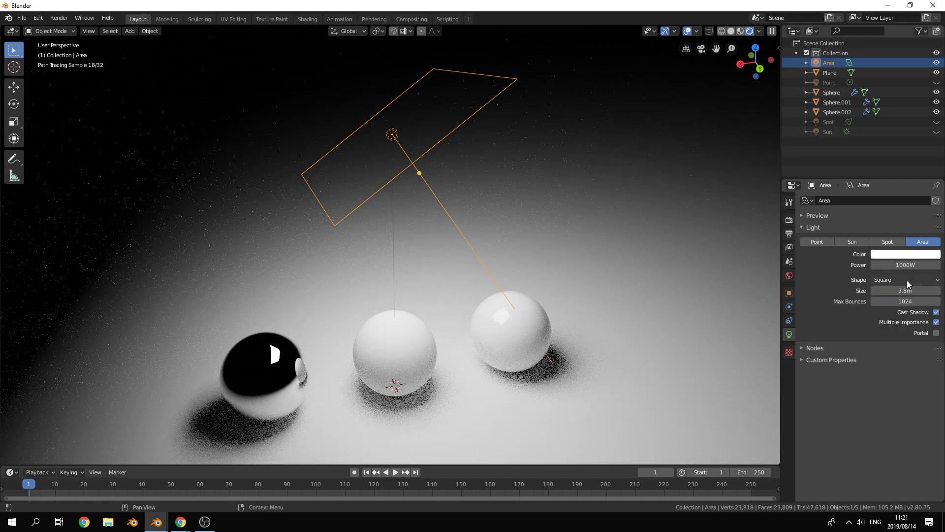
pyautogui.click(907, 279)
pyautogui.click(907, 302)
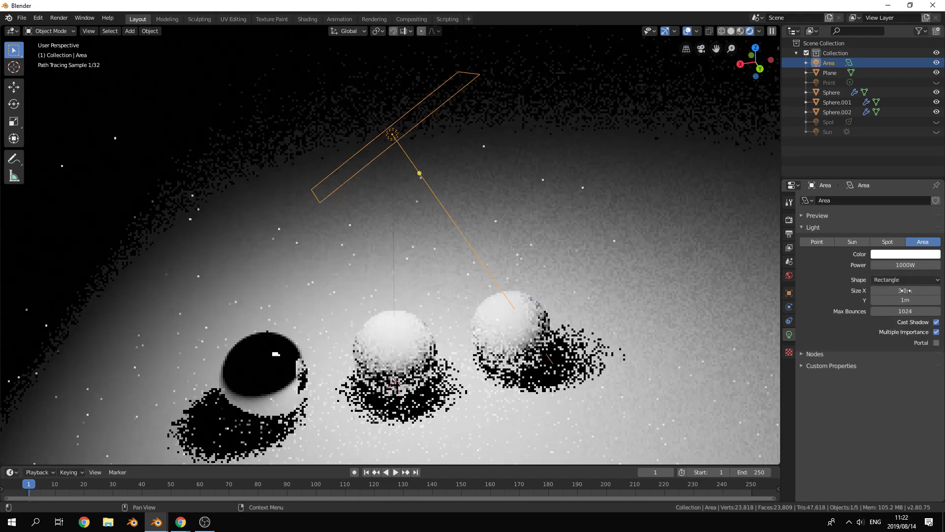
pyautogui.moveTo(407, 168); pyautogui.dragTo(456, 189, button='middle')
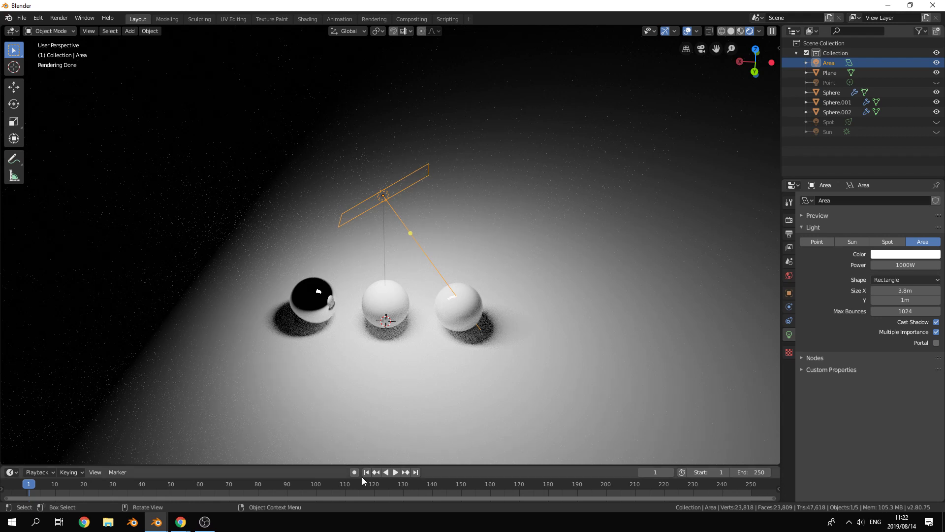
# Step: Change the area light's shape to Disk and inspect its round reflection on the mirror sphere
pyautogui.click(925, 280)
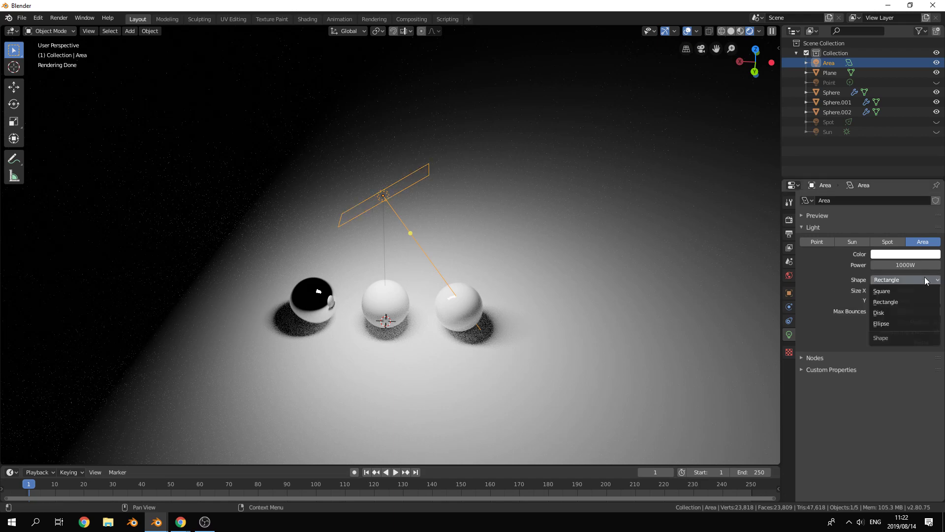
pyautogui.click(908, 315)
pyautogui.scroll(3, 469, 265)
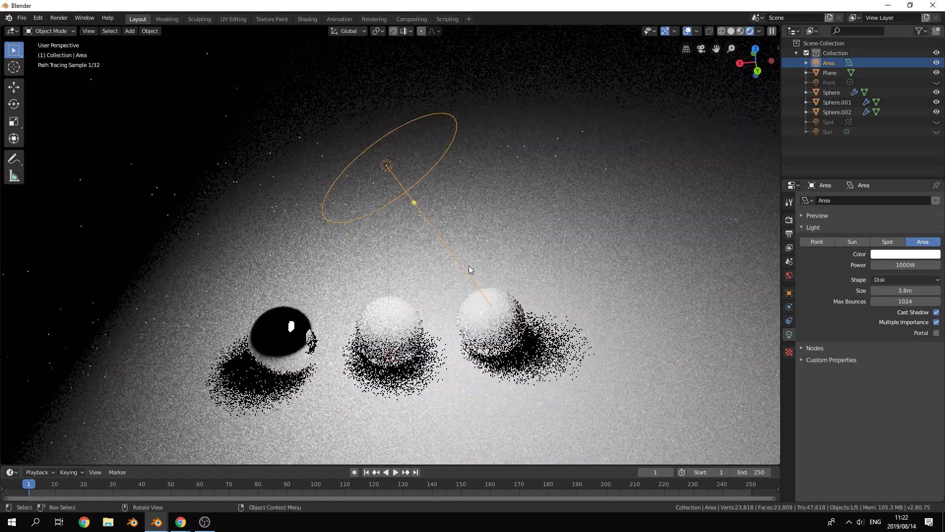
pyautogui.moveTo(430, 336)
pyautogui.mouseDown(button='middle')
pyautogui.moveTo(386, 302)
pyautogui.moveTo(375, 266)
pyautogui.moveTo(447, 261)
pyautogui.moveTo(401, 276)
pyautogui.moveTo(433, 319)
pyautogui.mouseUp(button='middle')
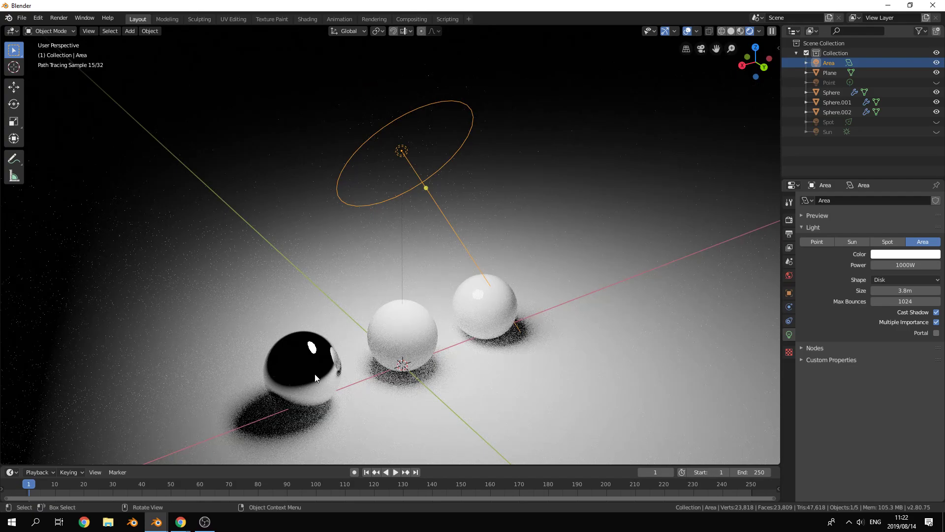
# Step: View the disk light's reflections on the spheres from the opposite side and set the area light's power to 500 W
pyautogui.moveTo(517, 329); pyautogui.dragTo(312, 247, button='middle')
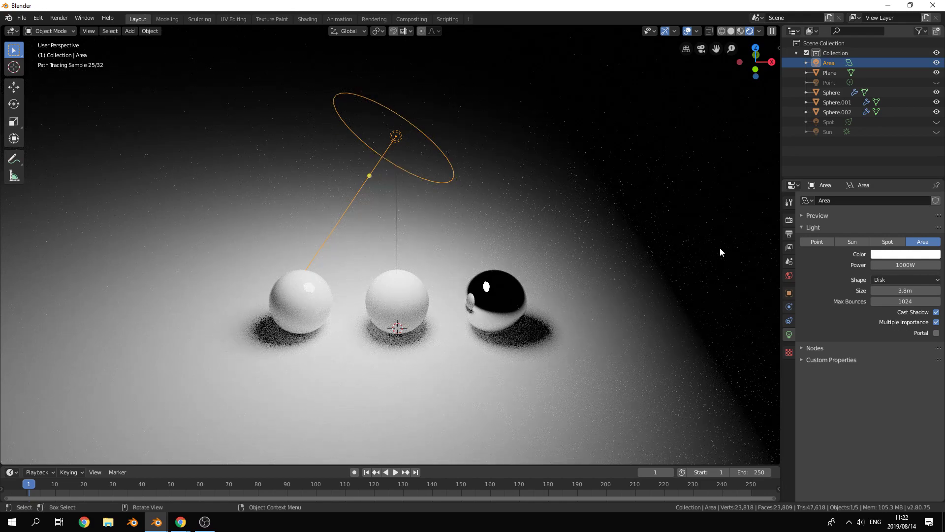
pyautogui.moveTo(530, 233); pyautogui.dragTo(536, 265, button='middle')
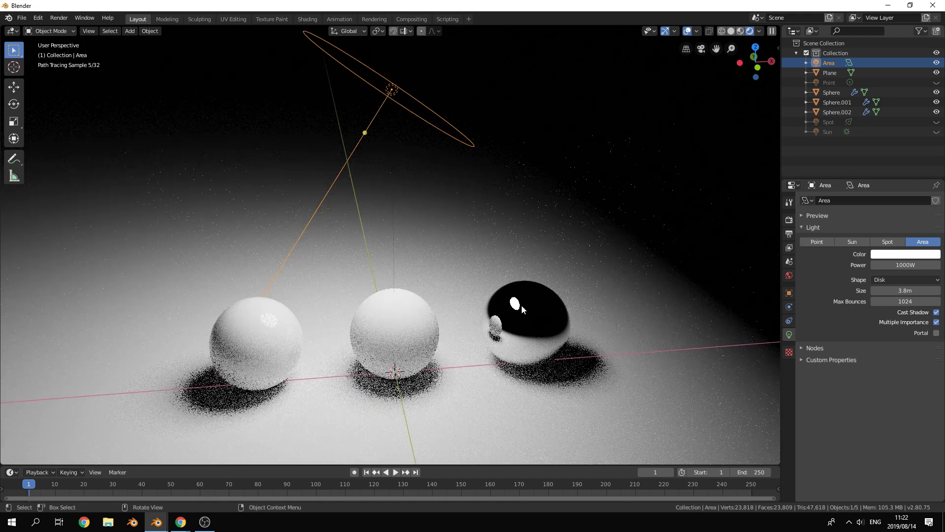
pyautogui.click(912, 265)
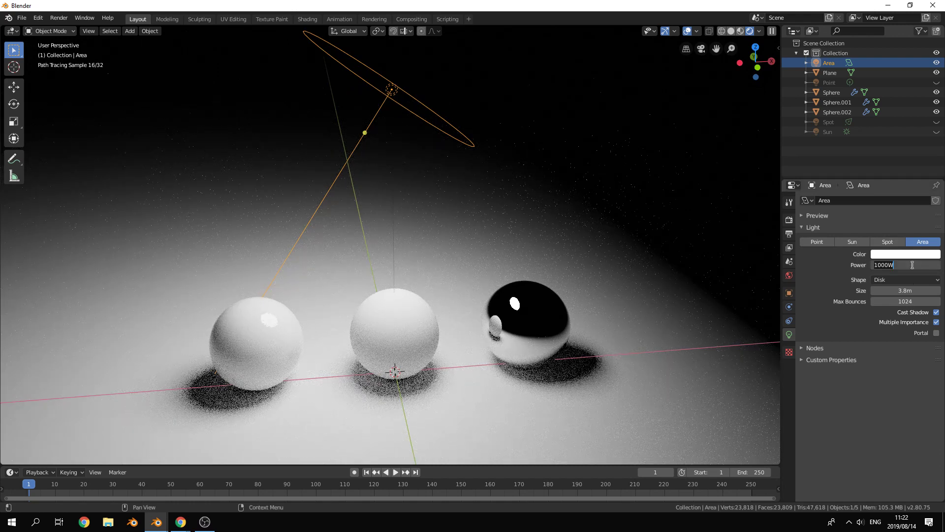
pyautogui.press('BackSpace')
pyautogui.press('BackSpace')
pyautogui.press('BackSpace')
pyautogui.press('BackSpace')
pyautogui.press('BackSpace')
pyautogui.write('500')
pyautogui.press('Return')
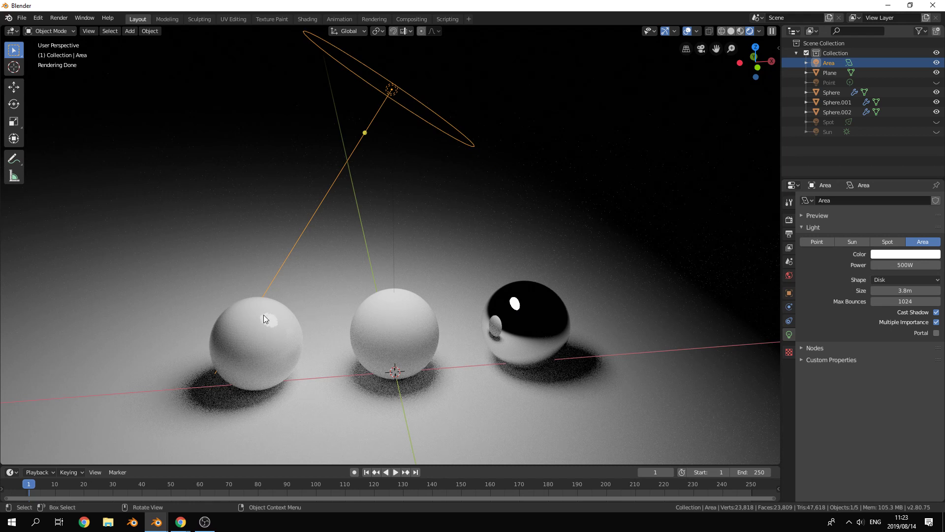
# Step: Reselect the area light and enlarge its disk size to 8.88 m
pyautogui.rightClick(261, 338)
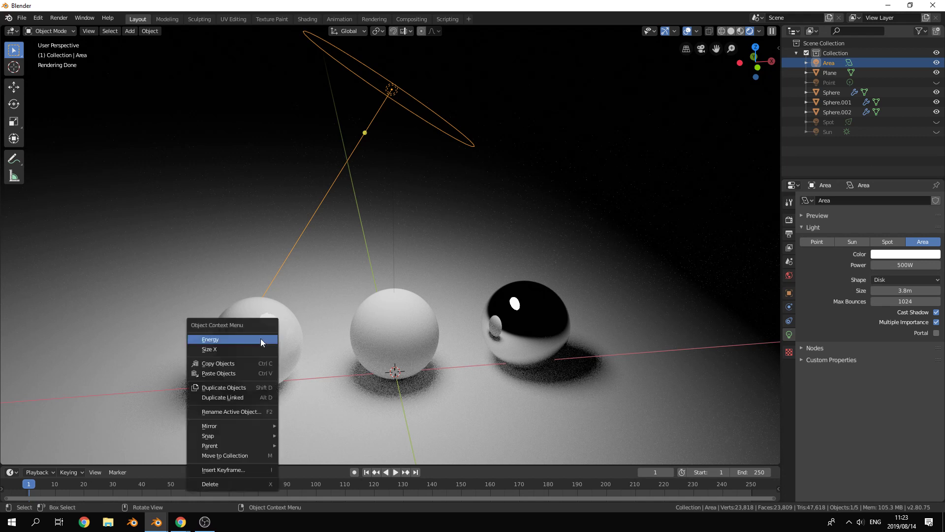
pyautogui.click(294, 337)
pyautogui.click(297, 335)
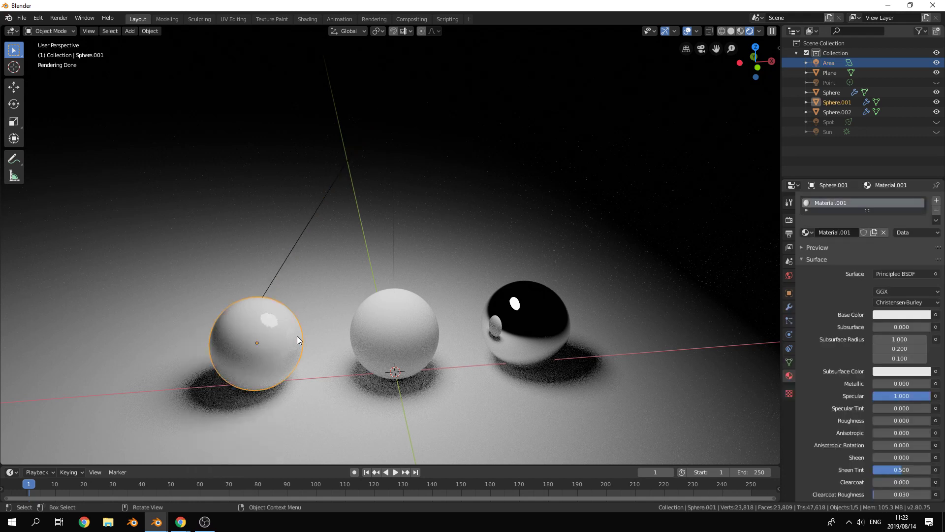
pyautogui.click(330, 193)
pyautogui.moveTo(902, 291); pyautogui.dragTo(942, 290)
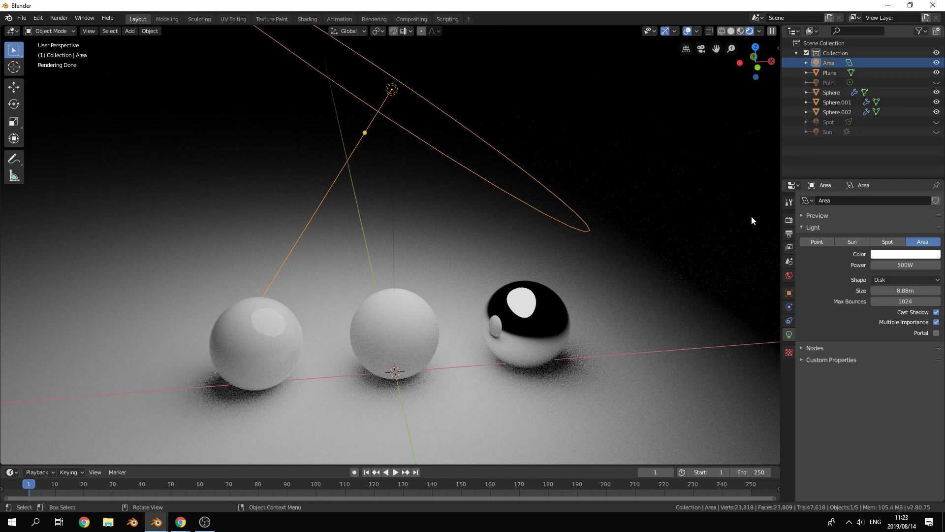
# Step: In the area light's ray visibility, turn off Glossy as a test, restore it and turn off Diffuse instead
pyautogui.click(789, 292)
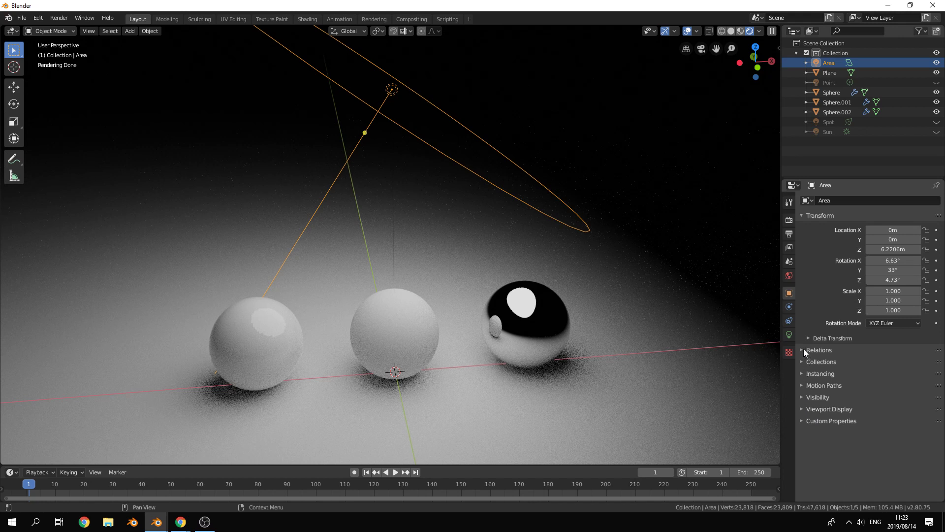
pyautogui.click(800, 397)
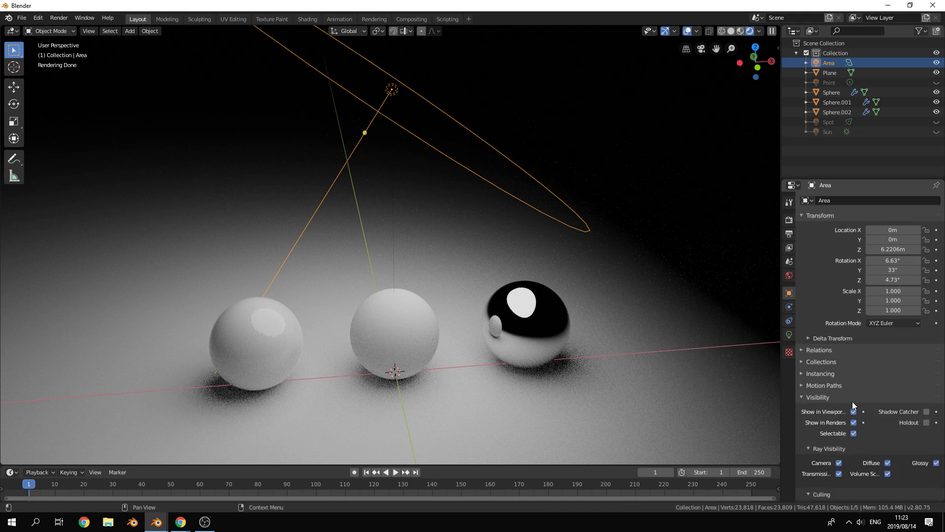
pyautogui.scroll(-2, 857, 401)
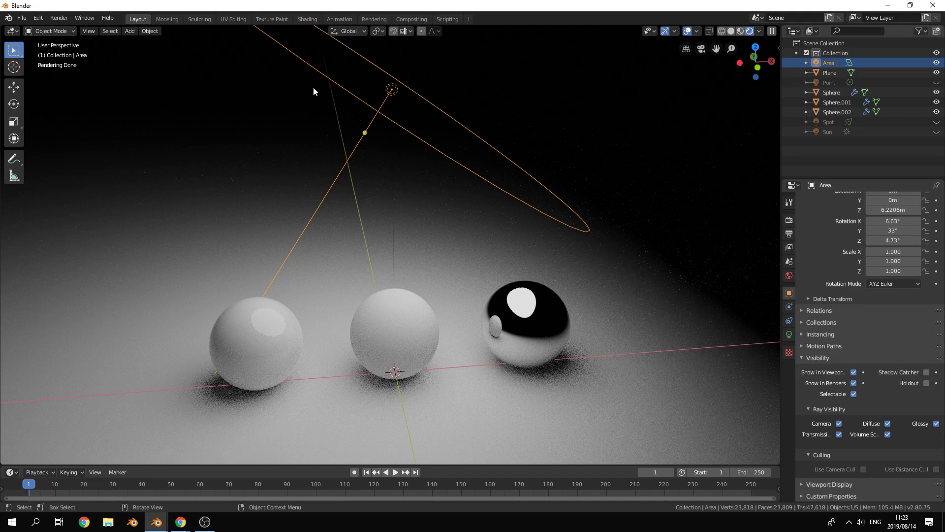
pyautogui.click(937, 424)
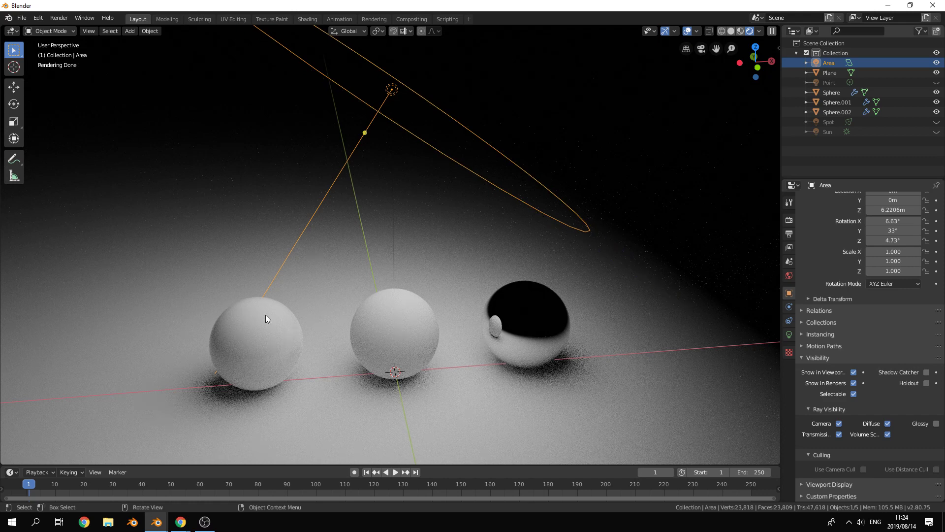
pyautogui.click(887, 423)
pyautogui.click(936, 424)
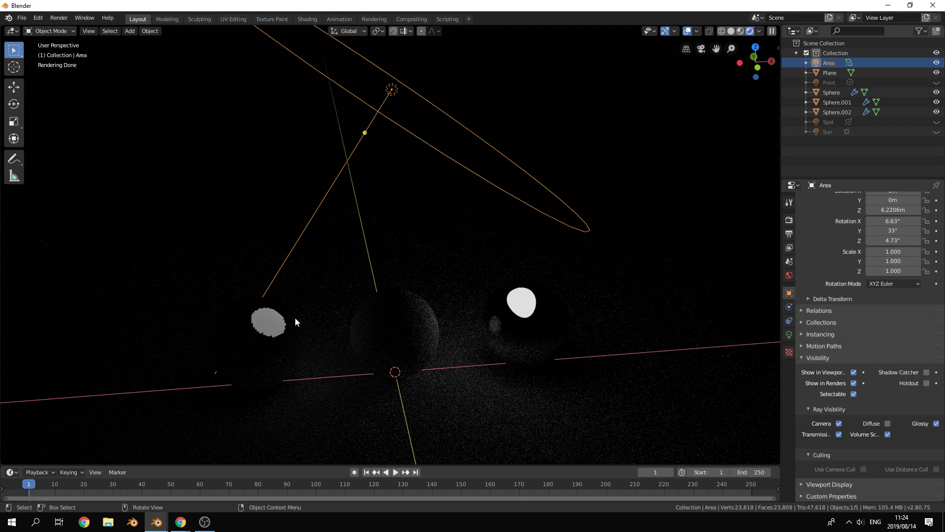
# Step: Select the glossy sphere and examine the light's reflections on the unlit spheres from several angles
pyautogui.rightClick(267, 335)
pyautogui.click(283, 324)
pyautogui.rightClick(283, 324)
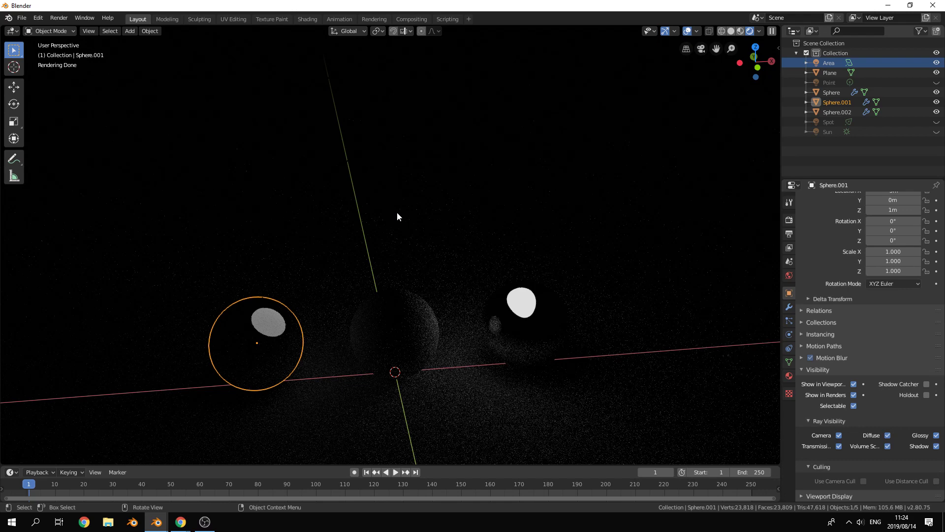
pyautogui.moveTo(424, 222); pyautogui.dragTo(422, 245, button='middle')
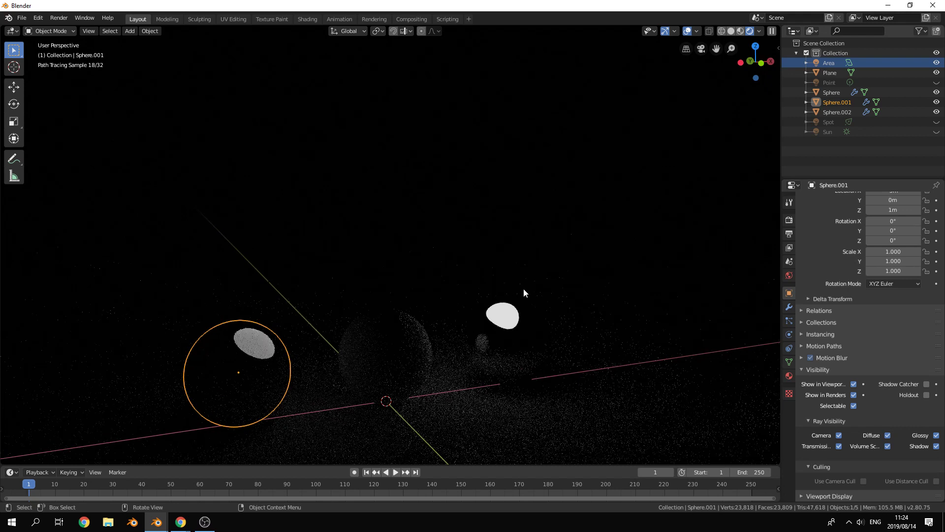
pyautogui.scroll(-4, 524, 288)
pyautogui.moveTo(551, 267); pyautogui.dragTo(495, 298, button='middle')
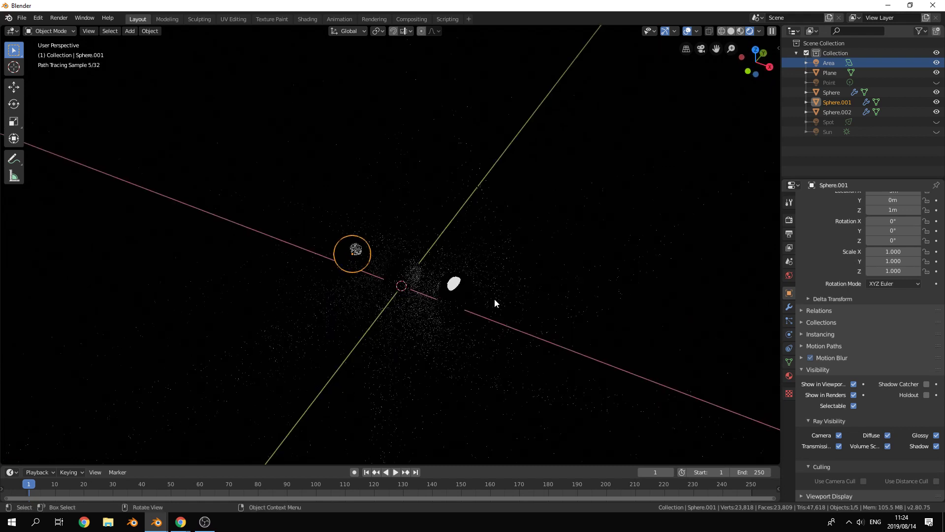
pyautogui.moveTo(300, 302); pyautogui.dragTo(335, 296, button='middle')
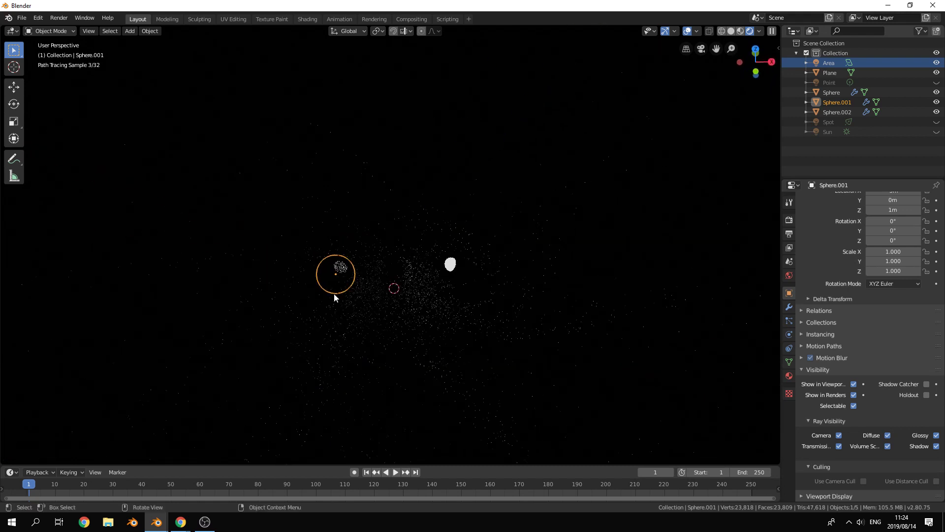
# Step: Switch the viewport to solid shading and show the Light Paths settings of the Cycles render properties
pyautogui.press('z')
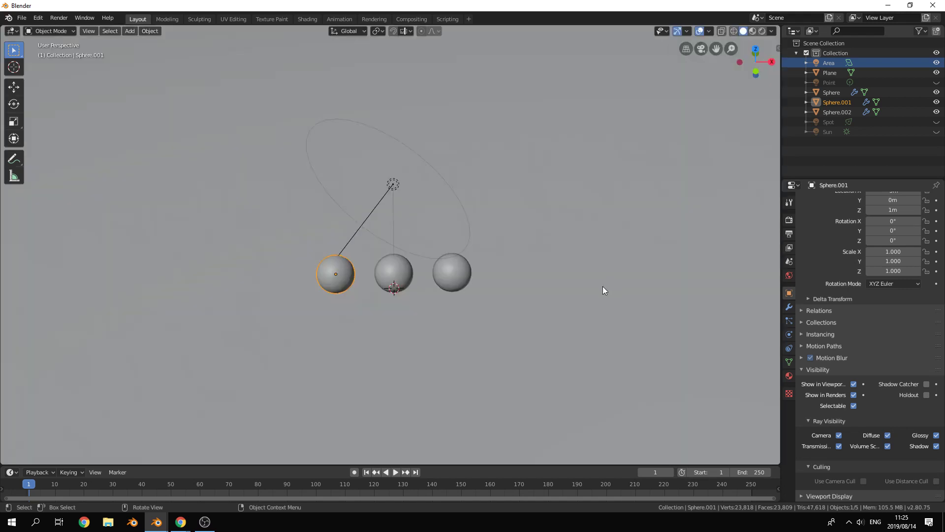
pyautogui.moveTo(492, 285); pyautogui.dragTo(410, 266, button='middle')
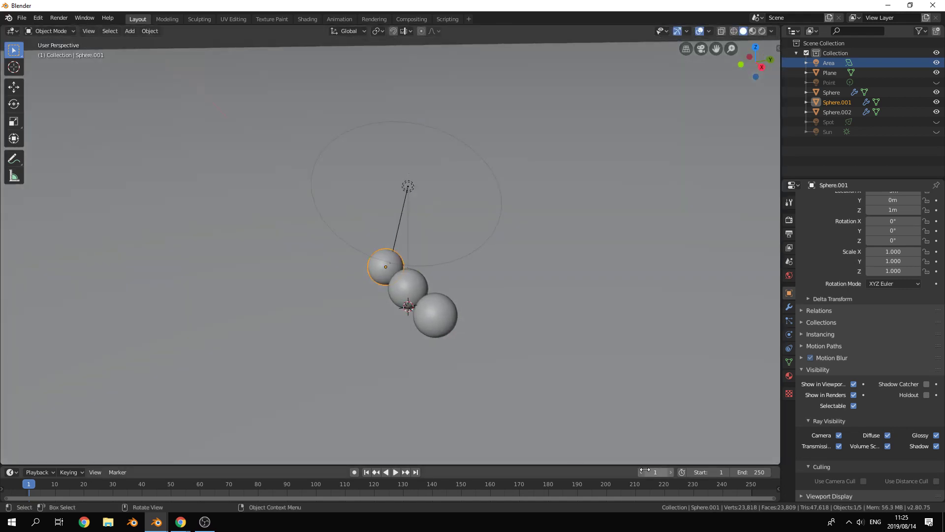
pyautogui.click(789, 220)
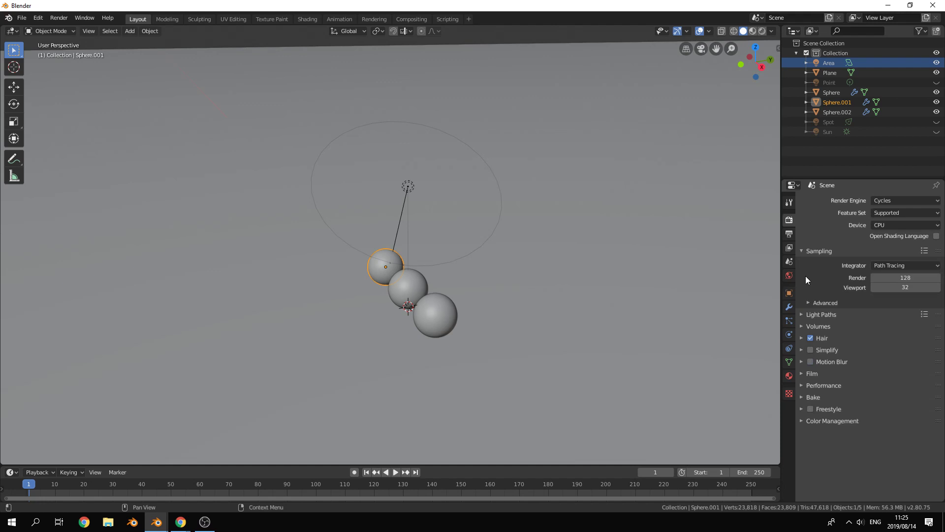
pyautogui.click(803, 315)
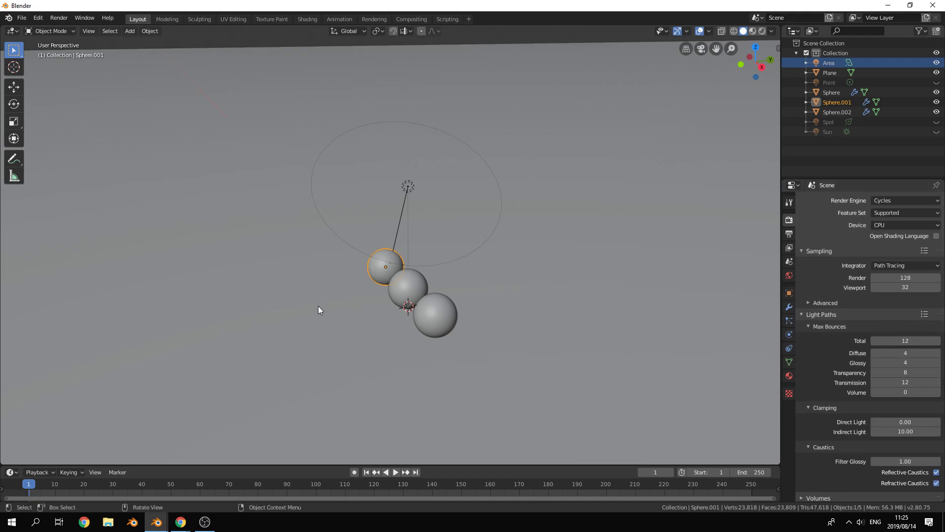
# Step: Add a cube at the scene's centre and raise it along Z above the middle sphere
pyautogui.moveTo(319, 306); pyautogui.dragTo(367, 289, button='middle')
pyautogui.hotkey('shift', 'a')
pyautogui.moveTo(367, 288)
pyautogui.click(416, 297)
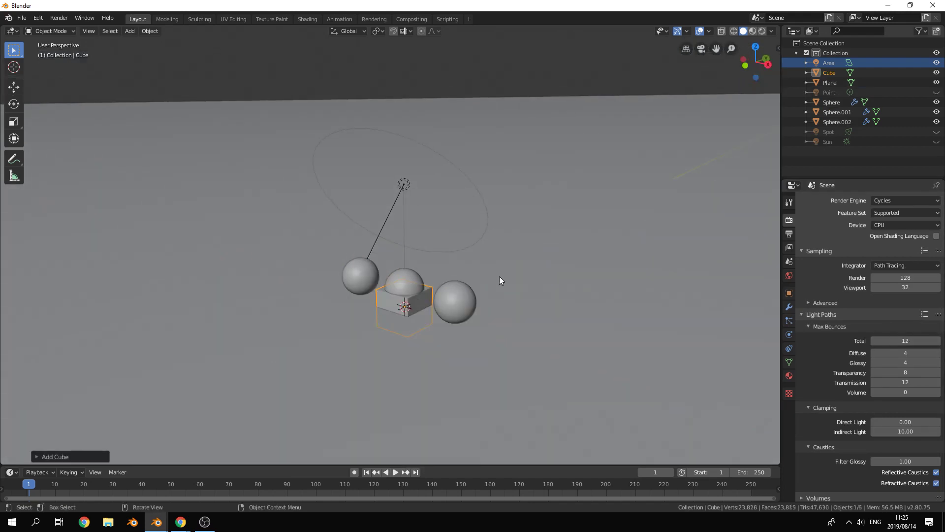
pyautogui.moveTo(499, 276); pyautogui.dragTo(479, 278, button='middle')
pyautogui.press('g')
pyautogui.press('z')
pyautogui.click(481, 209)
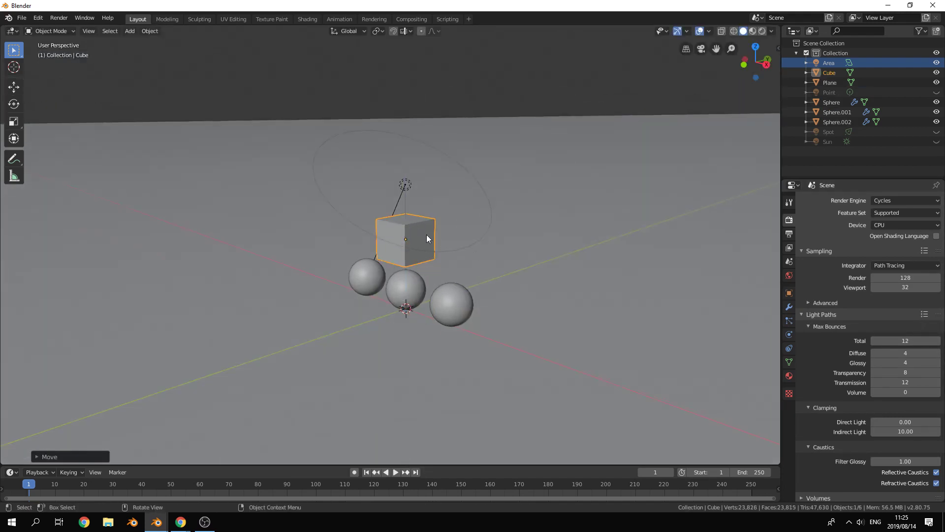
# Step: Scale the cube down along the X axis in two passes into a thin upright slab
pyautogui.moveTo(428, 235); pyautogui.dragTo(563, 220, button='middle')
pyautogui.press('s')
pyautogui.press('x')
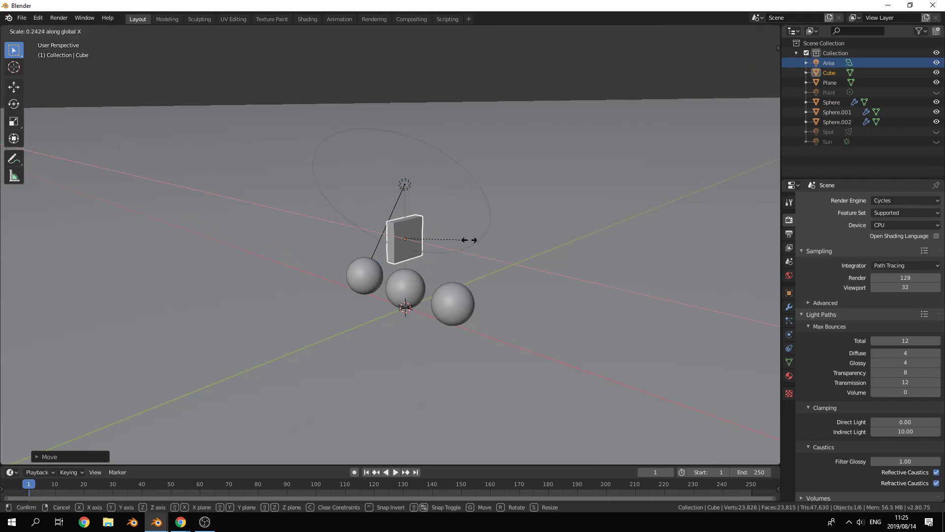
pyautogui.click(423, 244)
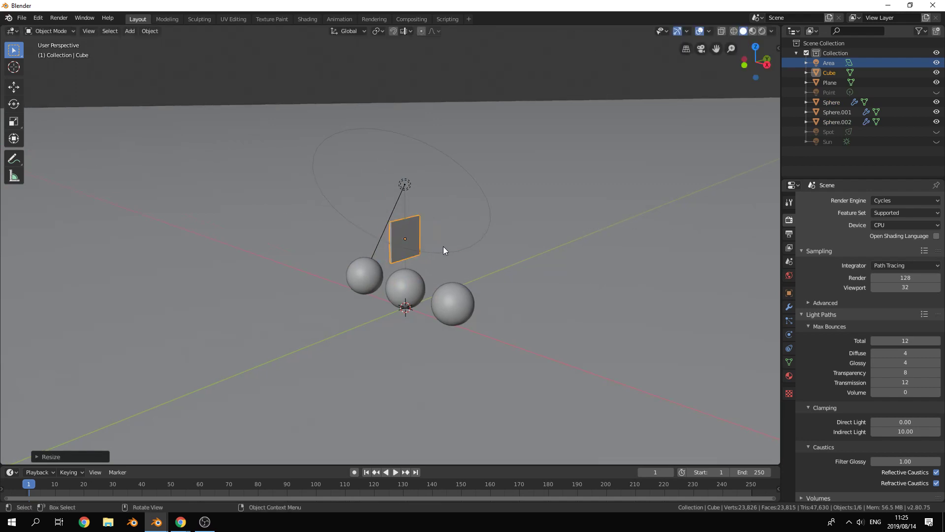
pyautogui.moveTo(444, 251); pyautogui.dragTo(470, 239, button='middle')
pyautogui.press('s')
pyautogui.press('x')
pyautogui.click(458, 239)
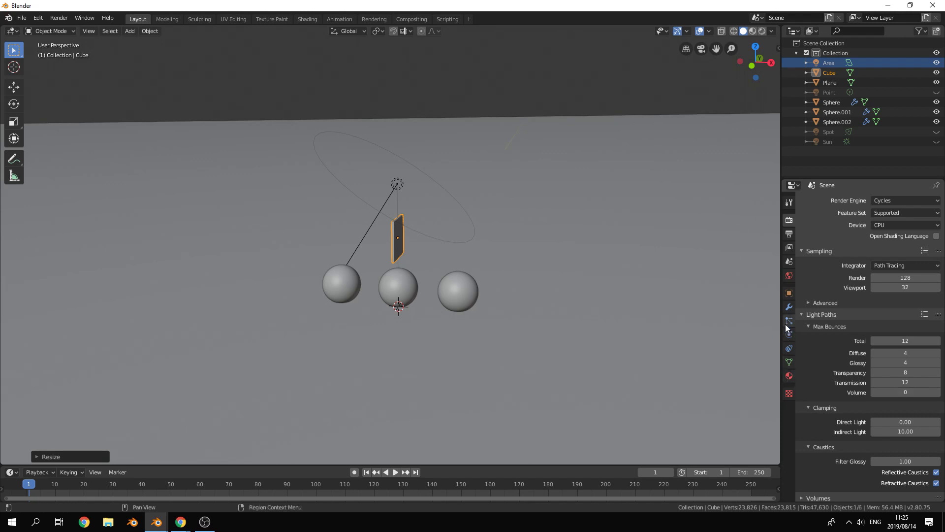
# Step: Add an Array modifier to the slab with a relative X offset of 4.000 and a count of 50
pyautogui.click(789, 307)
pyautogui.click(836, 201)
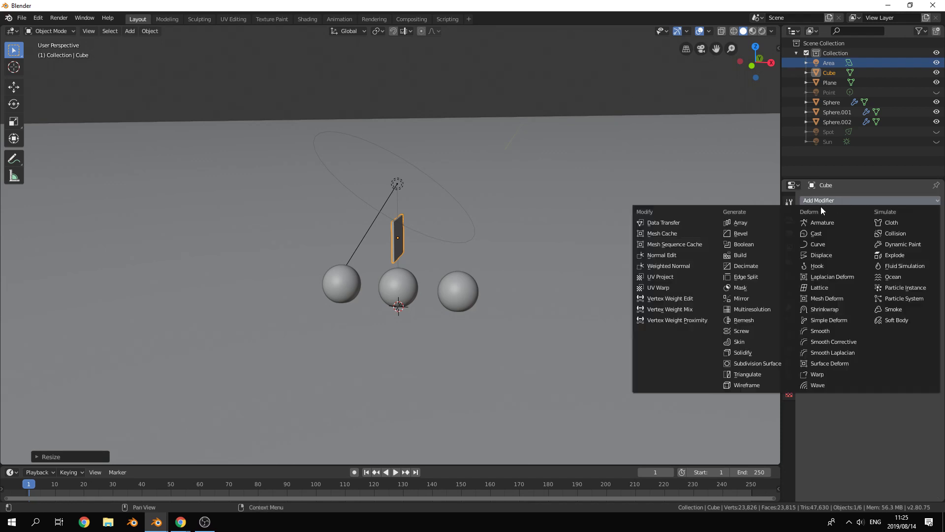
pyautogui.click(757, 221)
pyautogui.click(913, 288)
pyautogui.write('0.0')
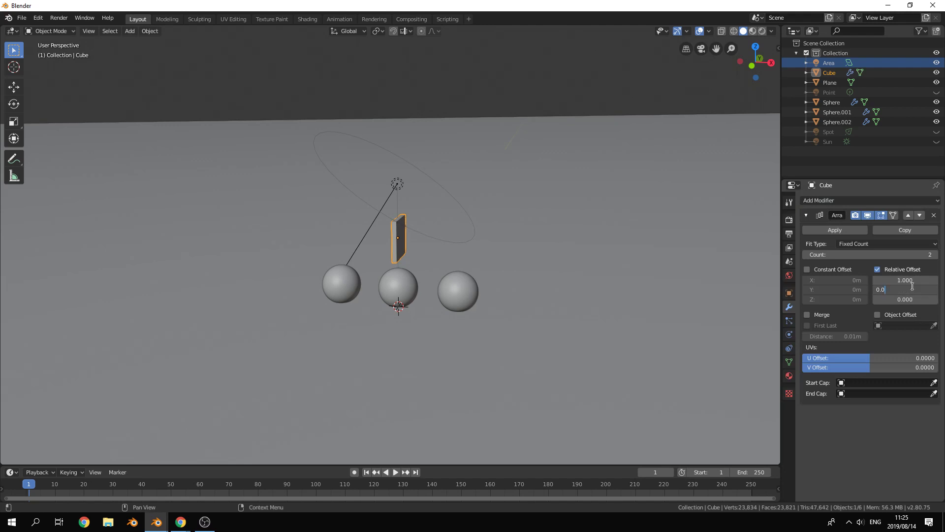
pyautogui.click(902, 521)
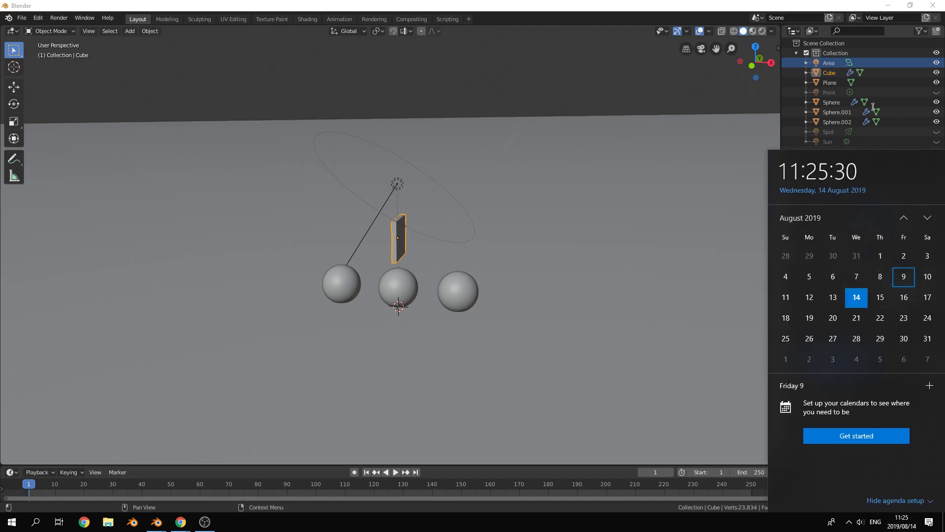
pyautogui.click(872, 2)
pyautogui.click(892, 281)
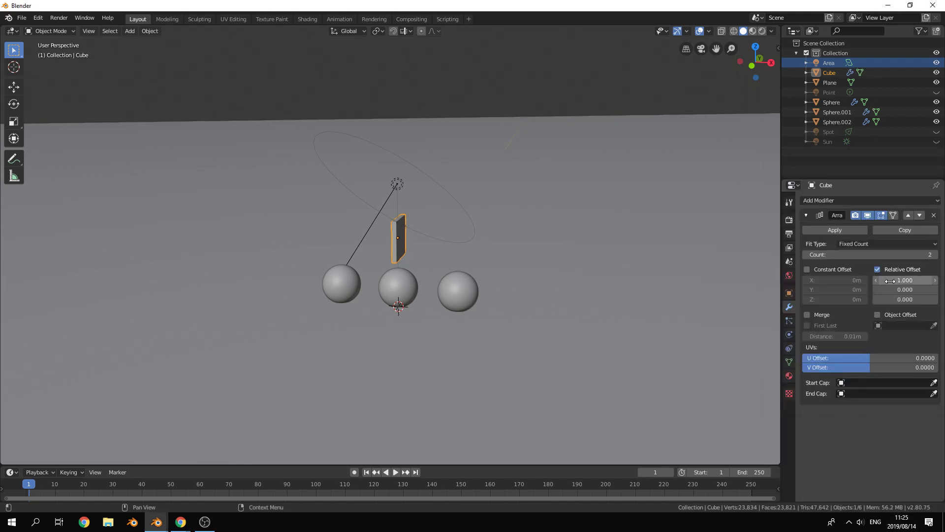
pyautogui.moveTo(891, 280); pyautogui.dragTo(905, 281)
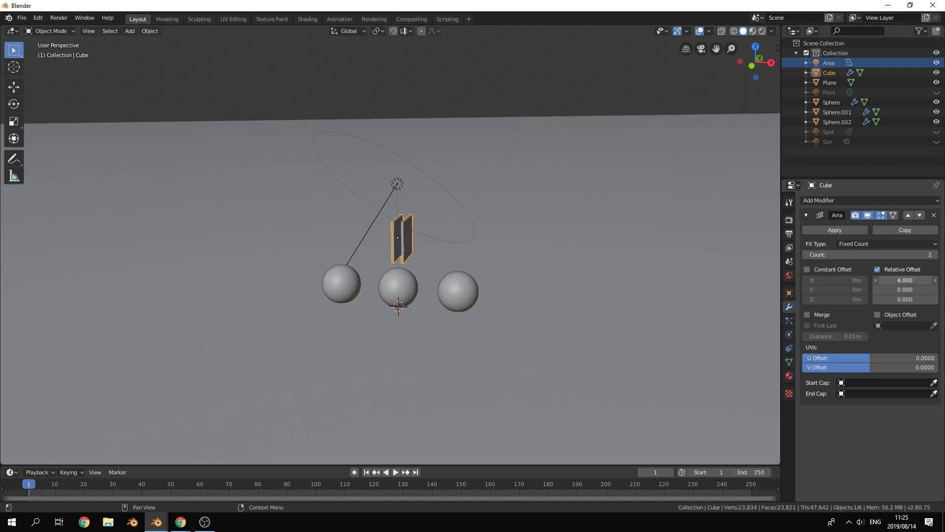
pyautogui.click(900, 254)
pyautogui.write('50')
pyautogui.press('Return')
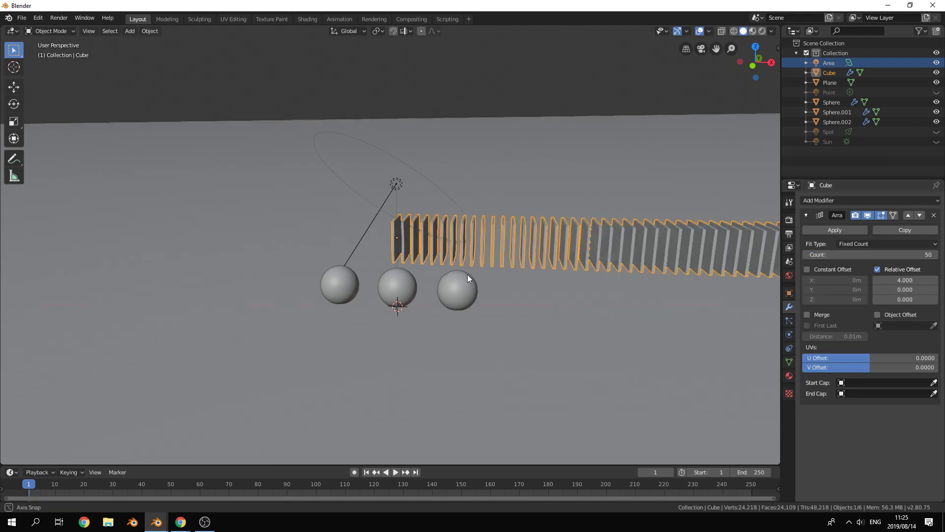
# Step: Delete the area light and place the 3D cursor on the near end of the slab row
pyautogui.moveTo(469, 276); pyautogui.dragTo(381, 220, button='middle')
pyautogui.click(356, 143)
pyautogui.press('x')
pyautogui.click(356, 143)
pyautogui.keyDown('shift'); pyautogui.rightClick(372, 225); pyautogui.keyUp('shift')
pyautogui.hotkey('shift', 'a')
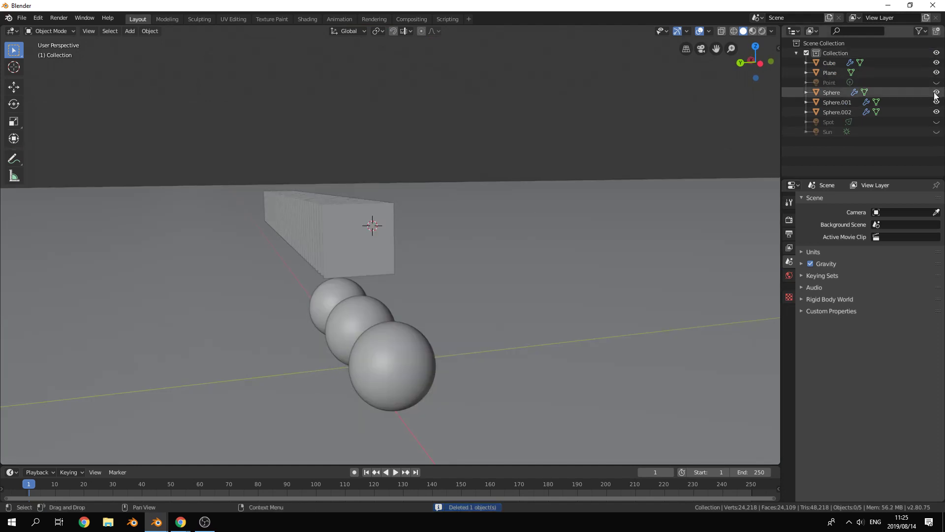
# Step: Unhide the sun light, re-aim it towards the row of slabs and select the slab array
pyautogui.click(936, 132)
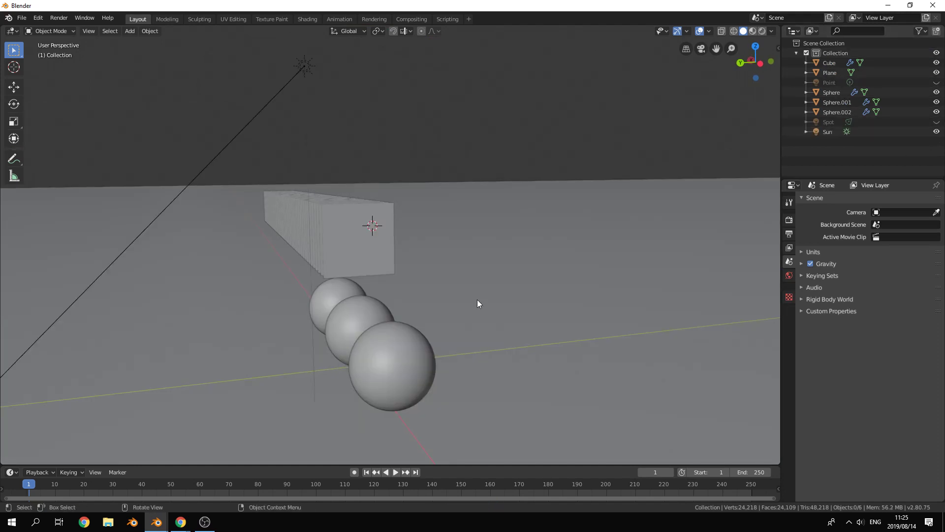
pyautogui.moveTo(477, 299); pyautogui.dragTo(535, 84, button='middle')
pyautogui.press('t')
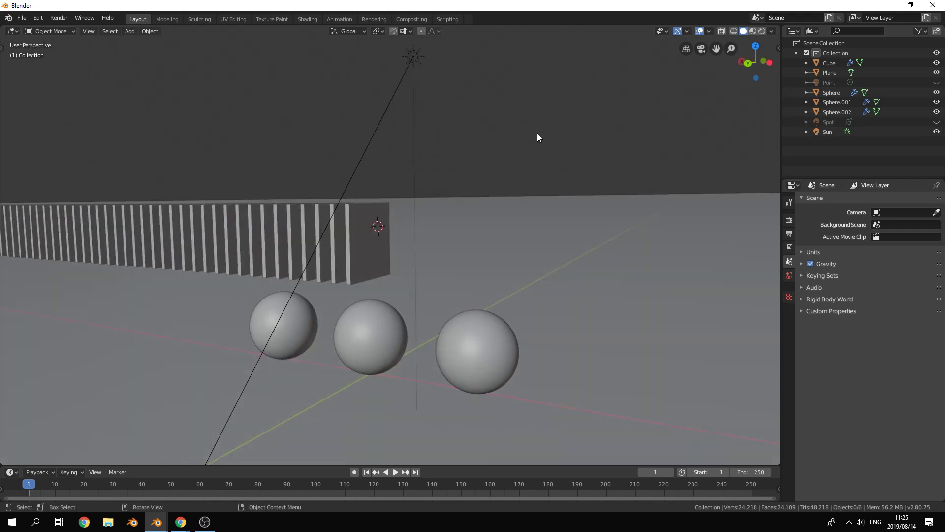
pyautogui.click(418, 61)
pyautogui.scroll(-2, 410, 135)
pyautogui.moveTo(389, 161); pyautogui.dragTo(186, 233)
pyautogui.moveTo(502, 240); pyautogui.dragTo(444, 226, button='middle')
pyautogui.click(406, 226)
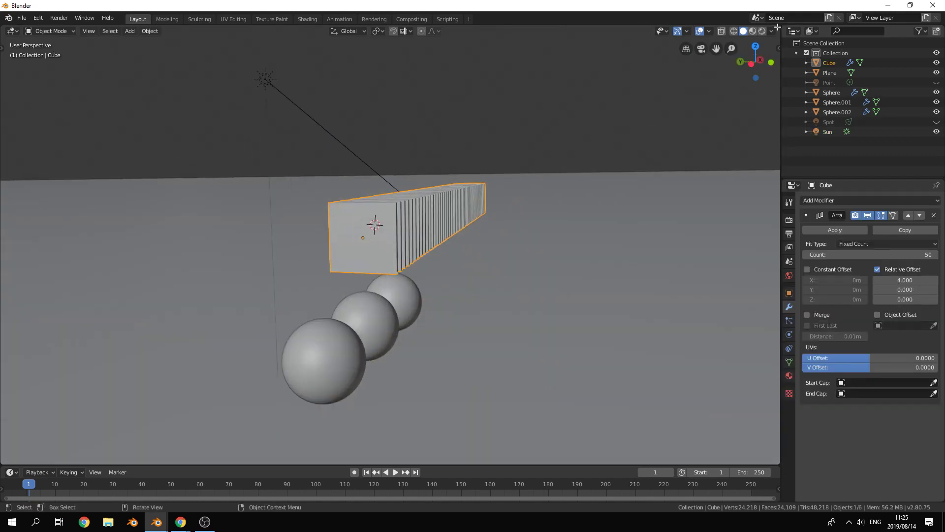
# Step: Switch the viewport to rendered shading and frame the slab row and spheres closer
pyautogui.moveTo(778, 28); pyautogui.dragTo(620, 128)
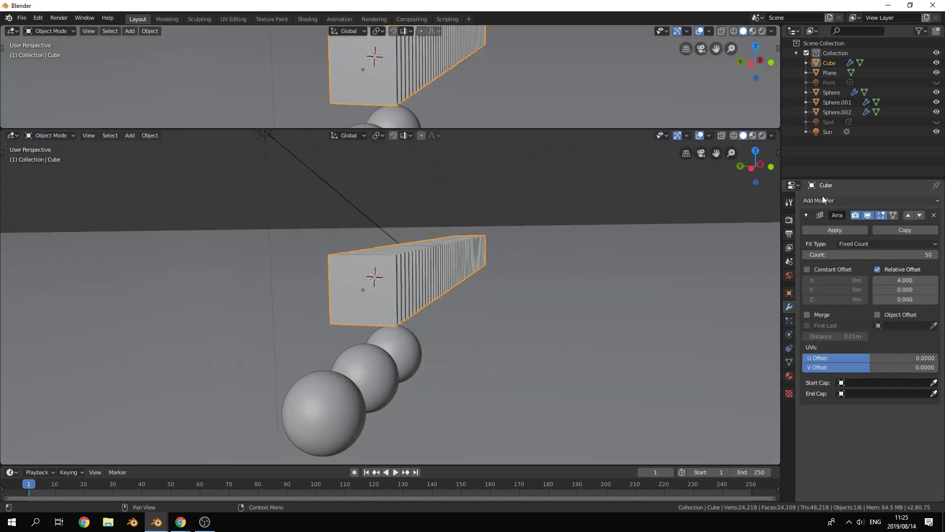
pyautogui.moveTo(778, 134); pyautogui.dragTo(761, 101)
pyautogui.press('z')
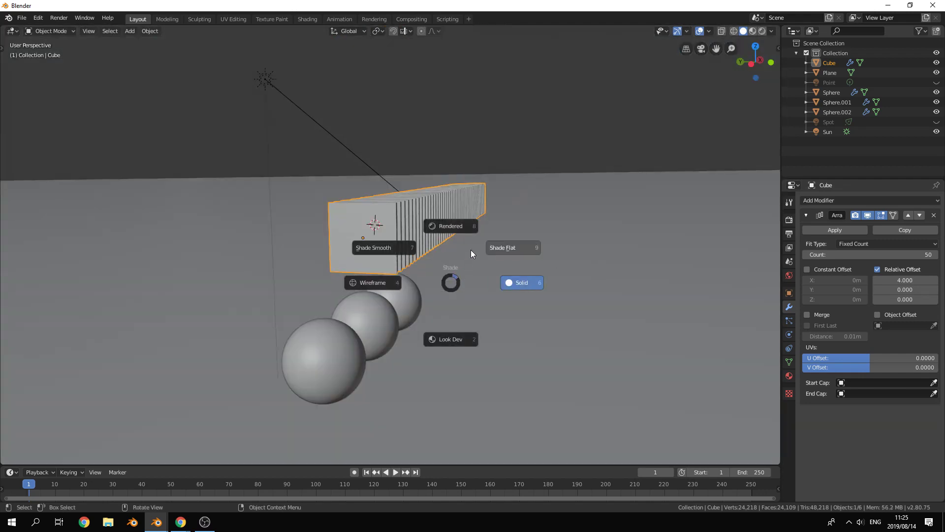
pyautogui.click(463, 224)
pyautogui.scroll(1, 542, 224)
pyautogui.keyDown('shift'); pyautogui.moveTo(539, 209); pyautogui.dragTo(531, 233, button='middle'); pyautogui.keyUp('shift')
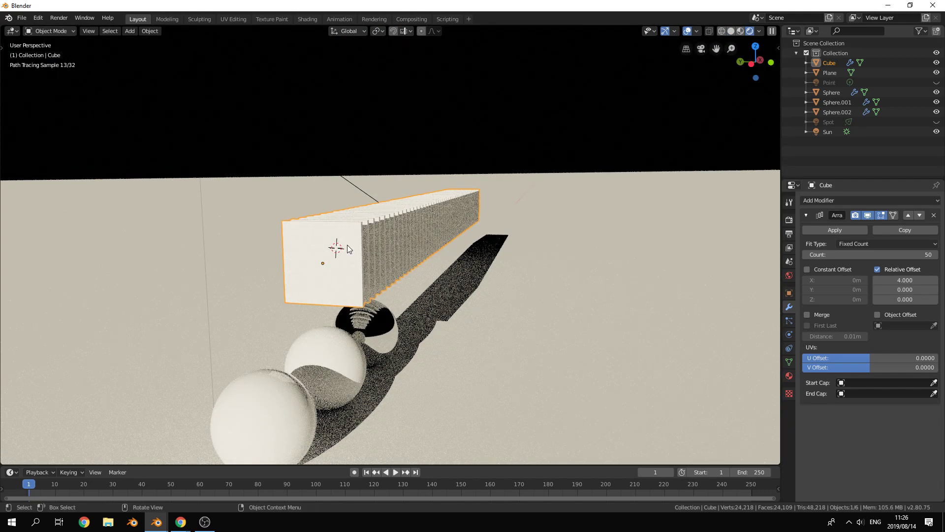
# Step: Show the render settings' Light Paths bounce limits, enlarging the text and widening the properties area for readability
pyautogui.click(790, 221)
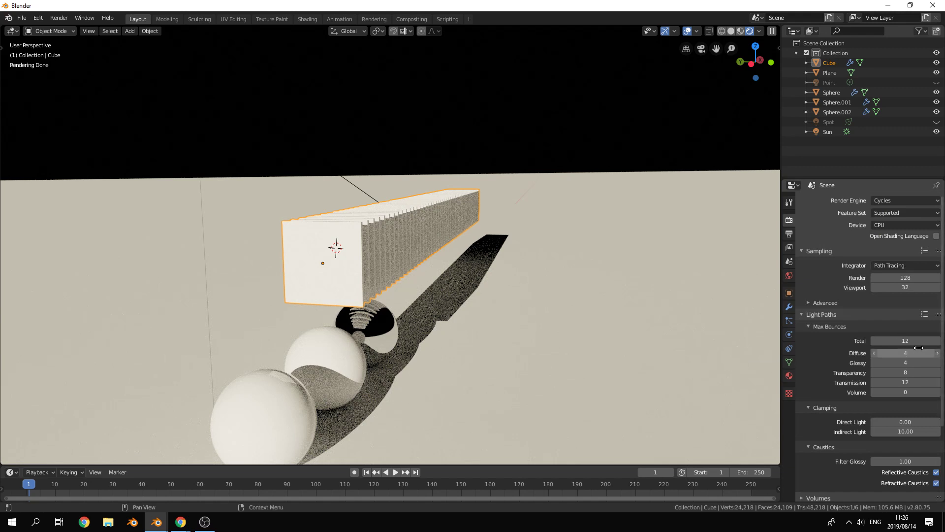
pyautogui.keyDown('ctrl'); pyautogui.moveTo(818, 383); pyautogui.dragTo(827, 308, button='middle'); pyautogui.keyUp('ctrl')
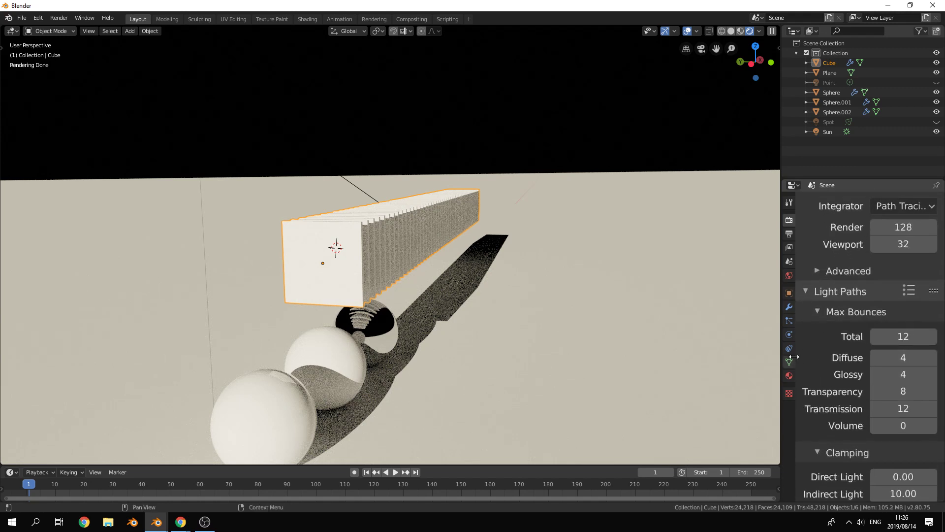
pyautogui.moveTo(794, 359); pyautogui.dragTo(708, 359)
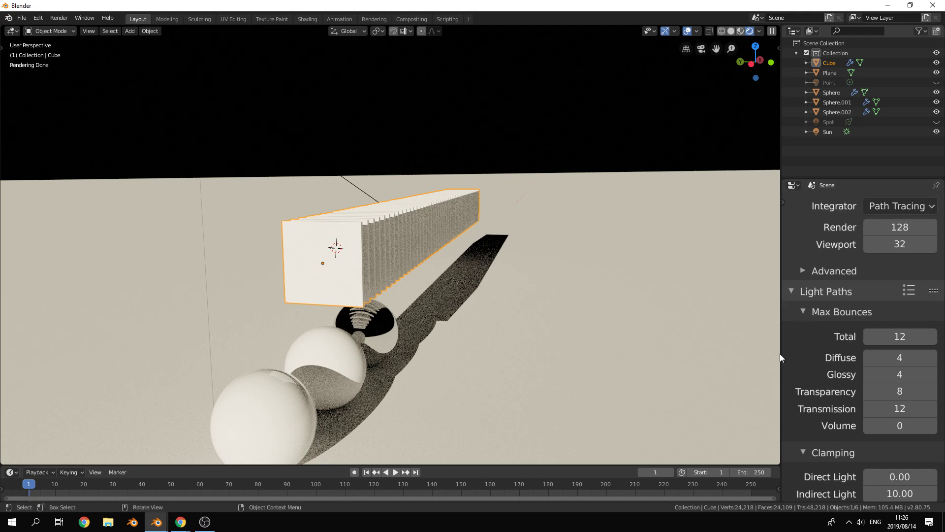
pyautogui.click(780, 354)
pyautogui.moveTo(783, 354); pyautogui.dragTo(662, 354)
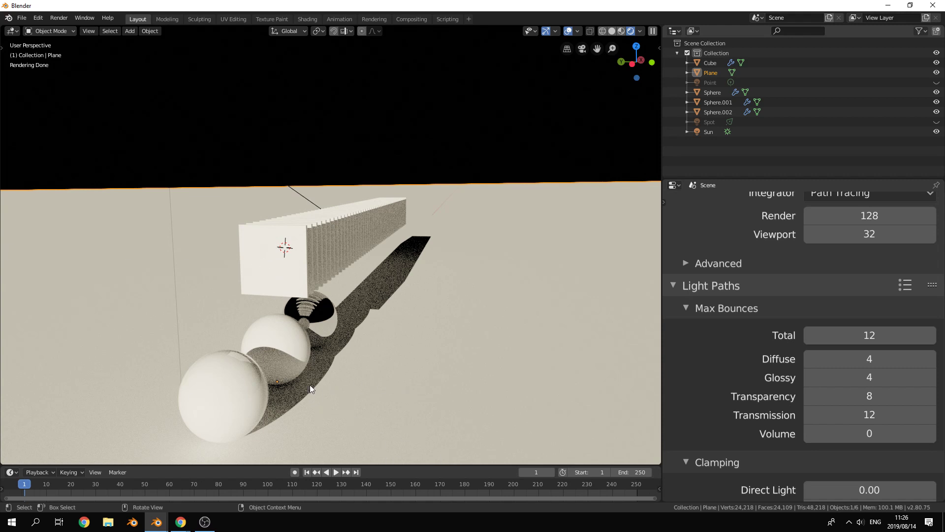
# Step: Select the slab array, split the viewport horizontally and turn the upper area into a Shader Editor
pyautogui.click(273, 235)
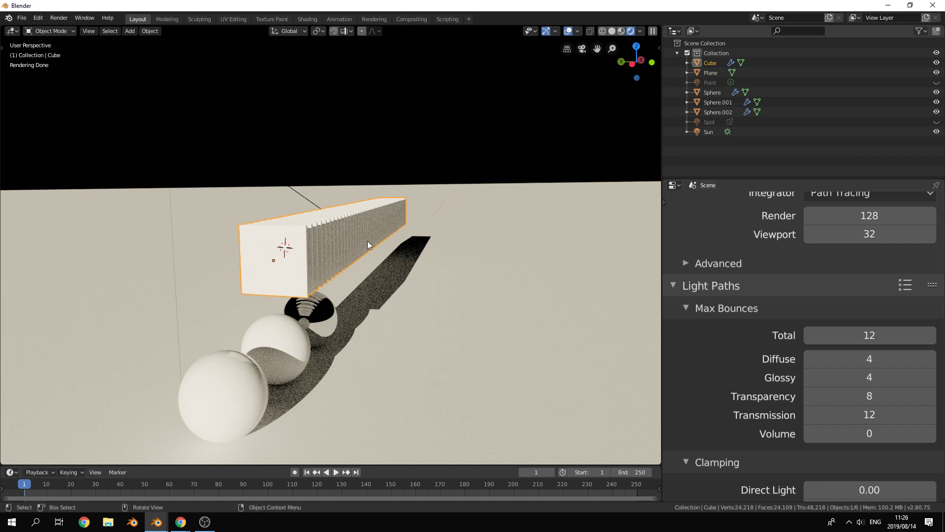
pyautogui.moveTo(660, 28); pyautogui.dragTo(640, 177)
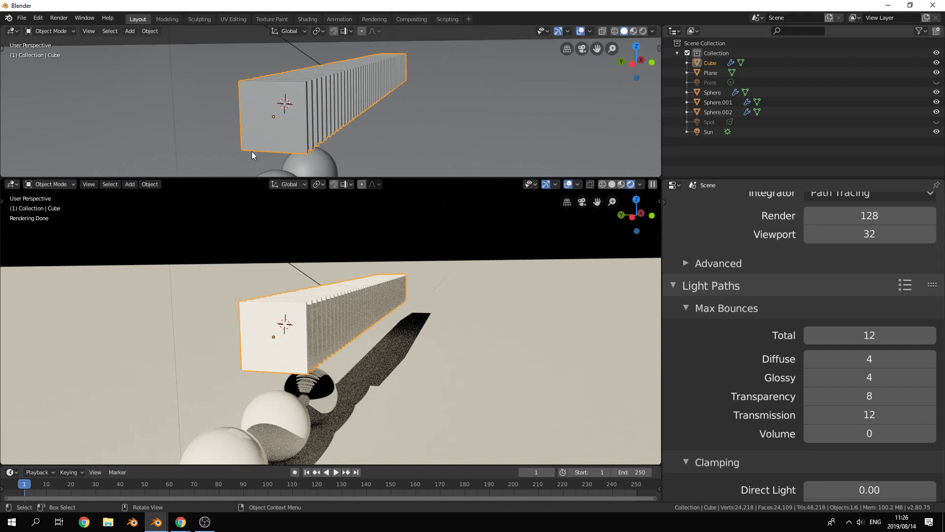
pyautogui.click(13, 32)
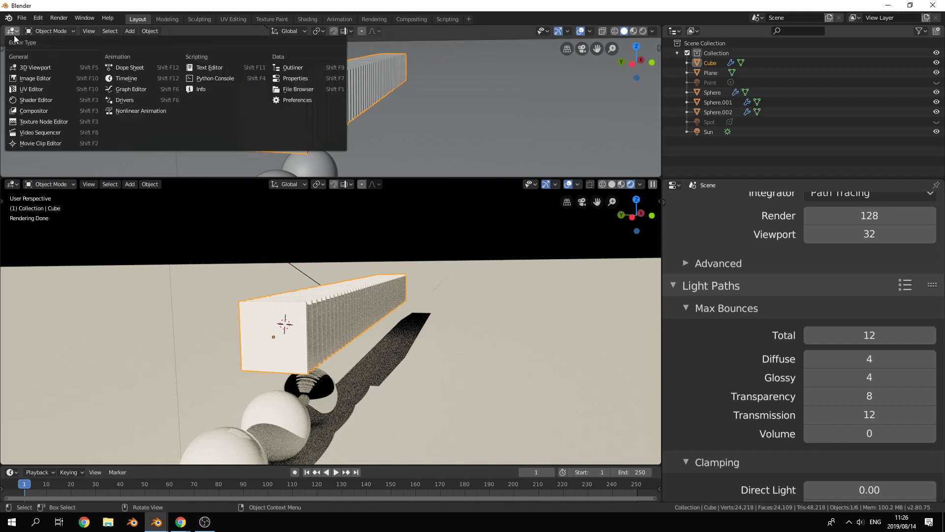
pyautogui.click(57, 100)
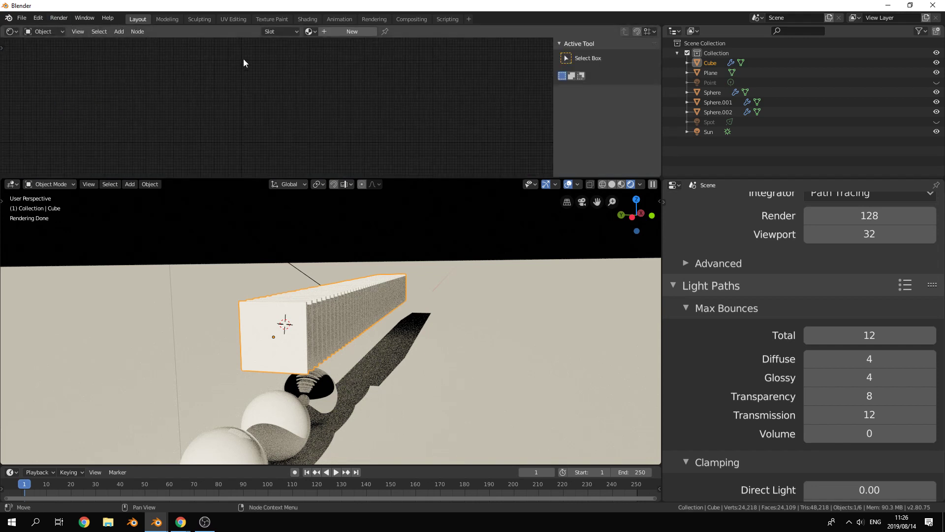
# Step: Give the slab array a new Principled BSDF material with transmission 1.000, pure white base color and roughness 0.000
pyautogui.click(352, 31)
pyautogui.scroll(4, 312, 151)
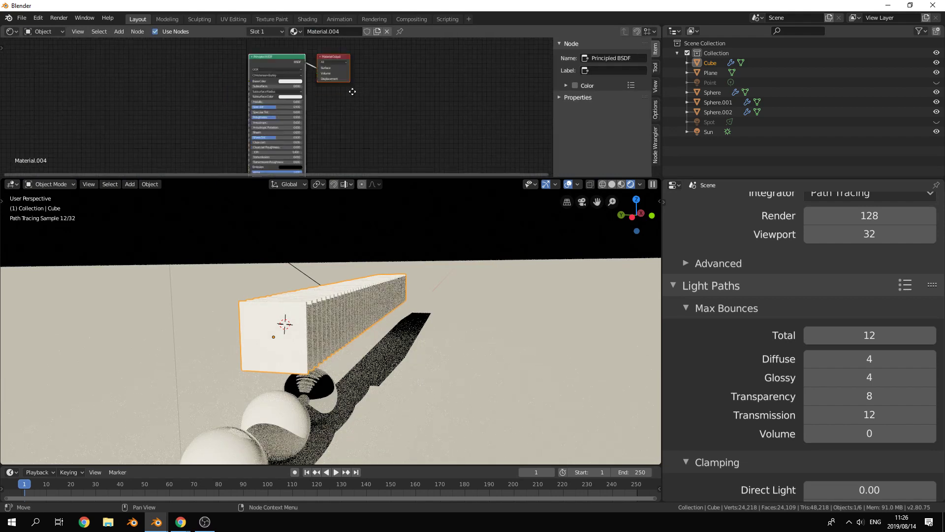
pyautogui.scroll(1, 360, 112)
pyautogui.moveTo(302, 97); pyautogui.dragTo(379, 96)
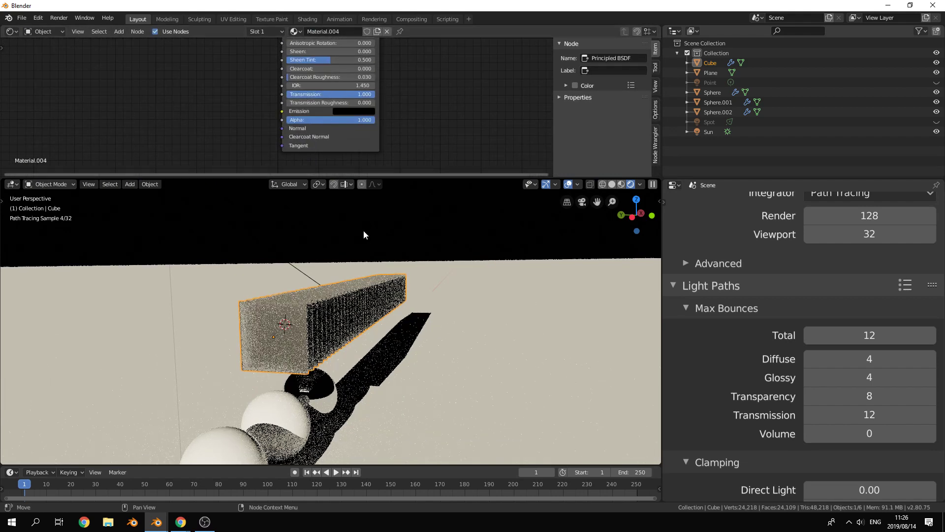
pyautogui.keyDown('shift'); pyautogui.scroll(5, 376, 92); pyautogui.keyUp('shift')
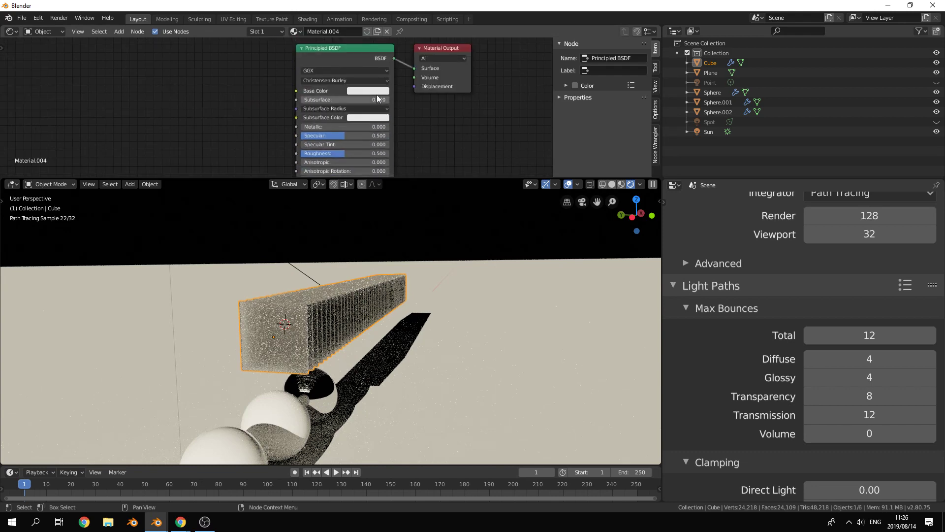
pyautogui.click(376, 93)
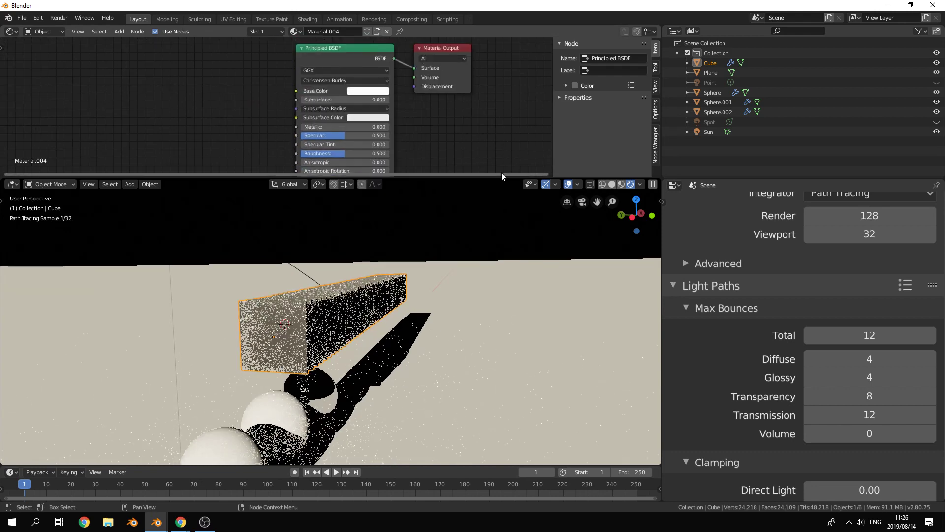
pyautogui.moveTo(349, 153); pyautogui.dragTo(303, 154)
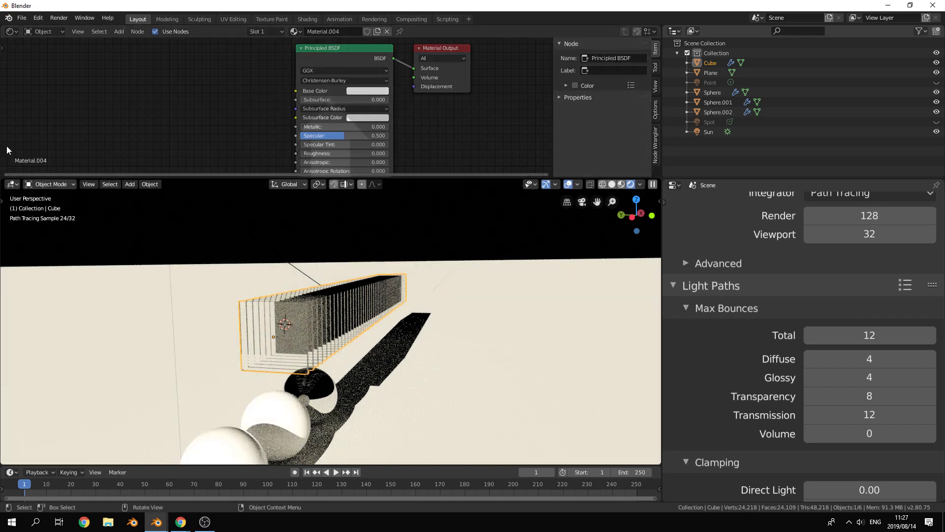
# Step: Close the Shader Editor area and turn off the viewport overlays
pyautogui.moveTo(7, 146); pyautogui.dragTo(8, 144)
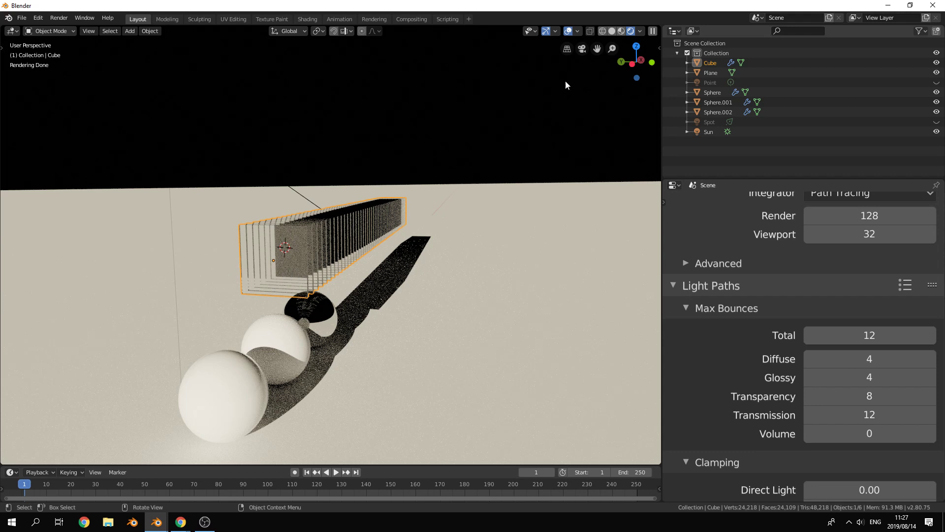
pyautogui.click(568, 31)
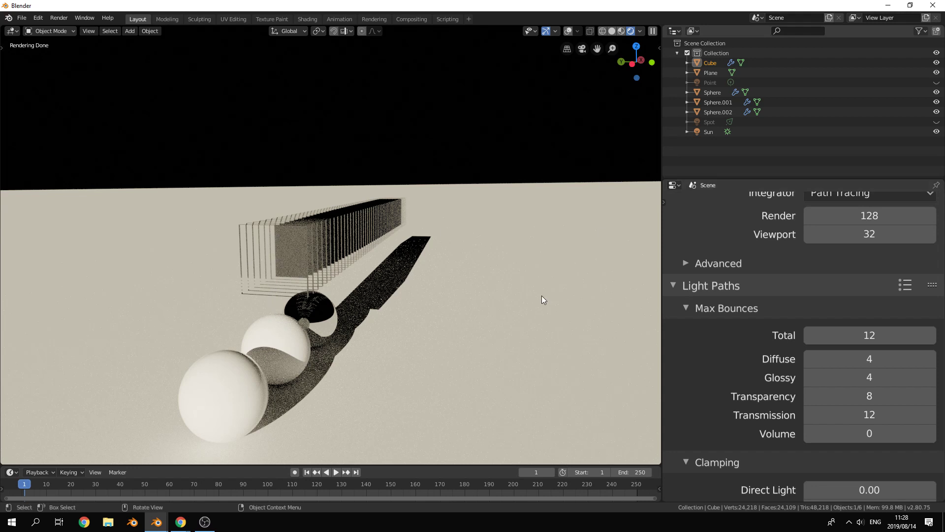
# Step: Set both the maximum transmission bounces and the total bounces to 100
pyautogui.click(879, 417)
pyautogui.write('100')
pyautogui.press('Return')
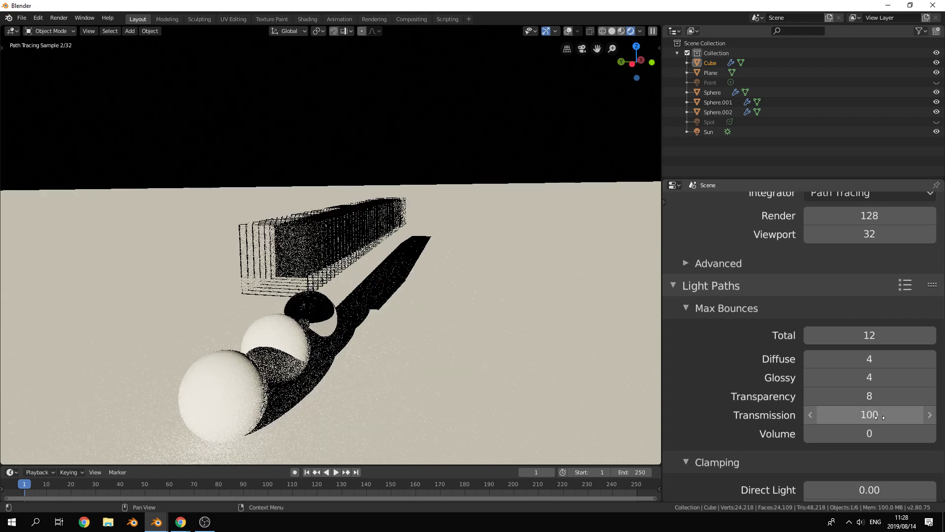
pyautogui.click(894, 335)
pyautogui.write('100')
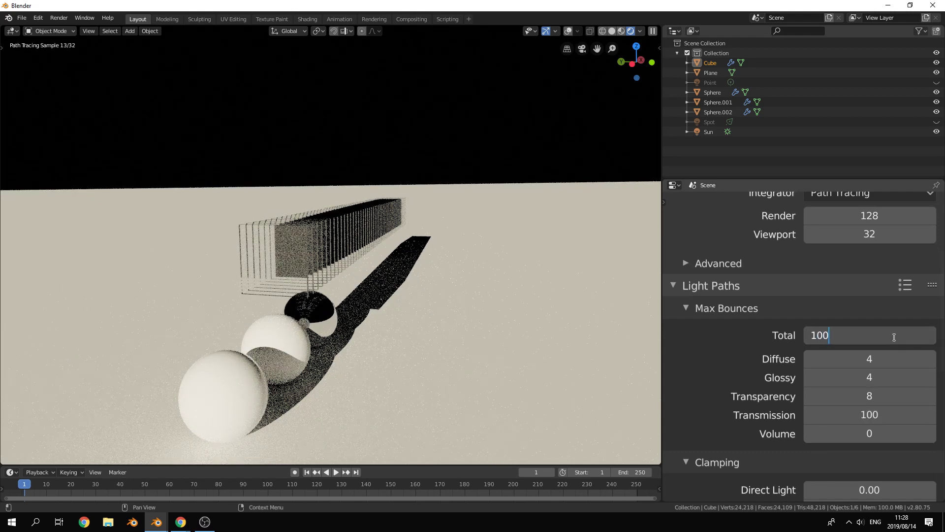
pyautogui.press('Return')
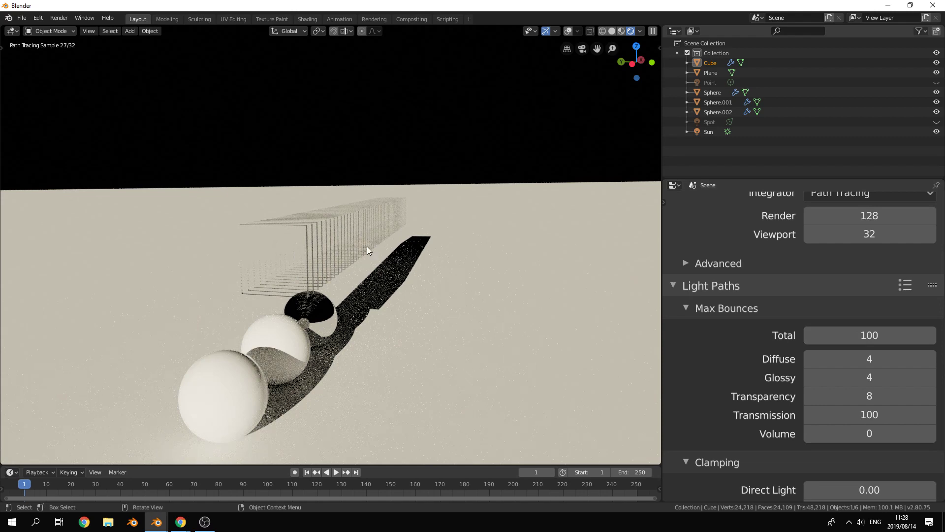
# Step: View the slab row from the other side and reduce the maximum transmission bounces to 50
pyautogui.moveTo(367, 276); pyautogui.dragTo(389, 288, button='middle')
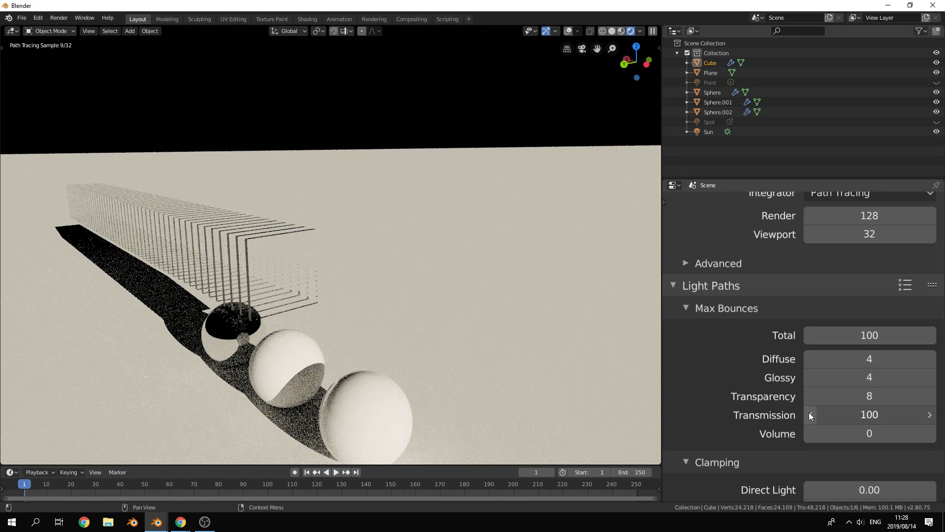
pyautogui.moveTo(808, 412); pyautogui.dragTo(789, 413)
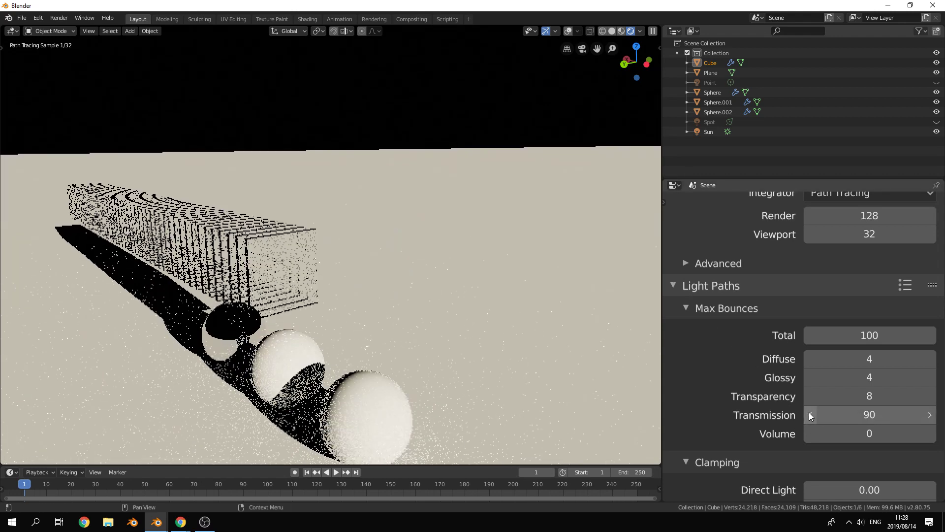
pyautogui.click(886, 413)
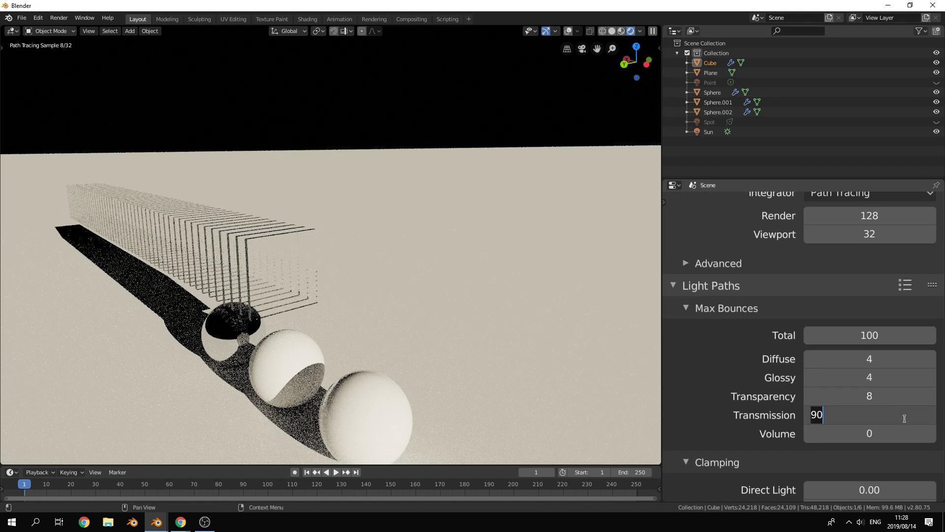
pyautogui.write('50')
pyautogui.press('Return')
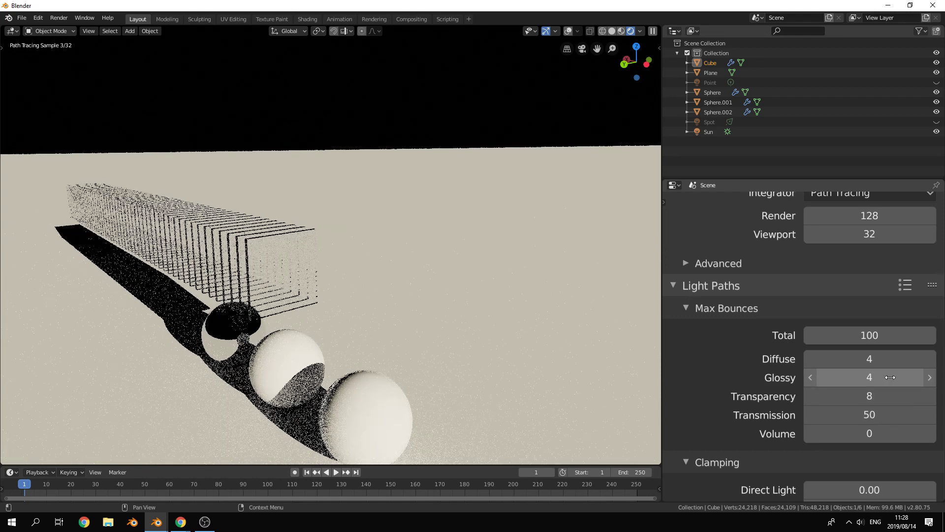
# Step: Set the total maximum light bounces to 12
pyautogui.click(889, 336)
pyautogui.write('12')
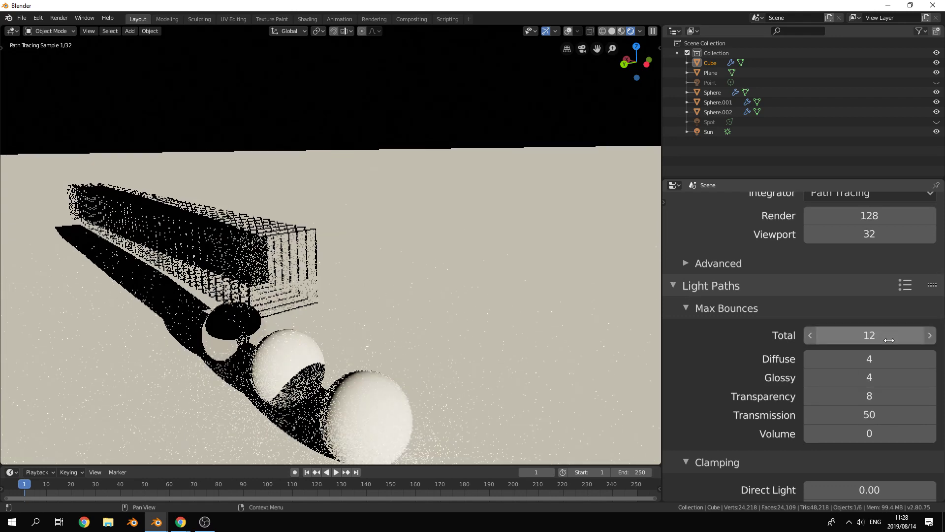
pyautogui.press('Return')
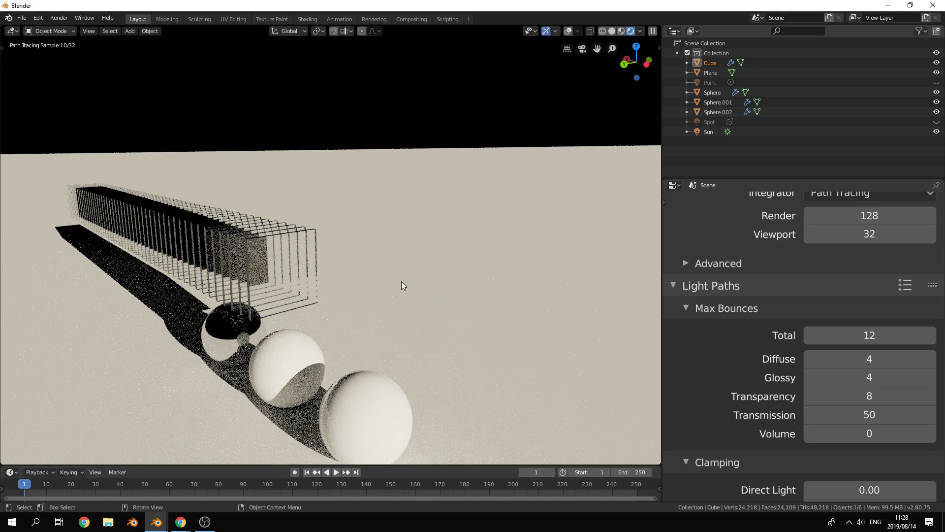
# Step: Disable both reflective and refractive caustics in the light path settings
pyautogui.scroll(-5, 703, 350)
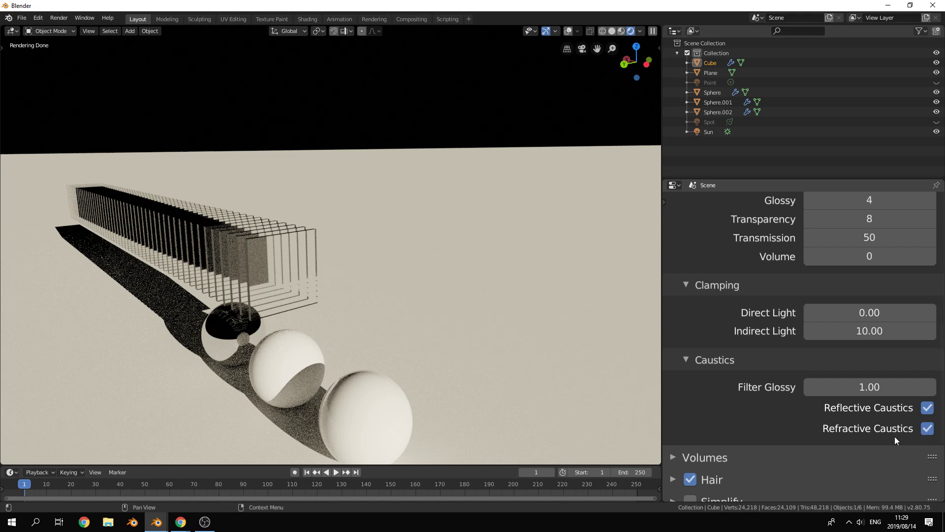
pyautogui.click(927, 429)
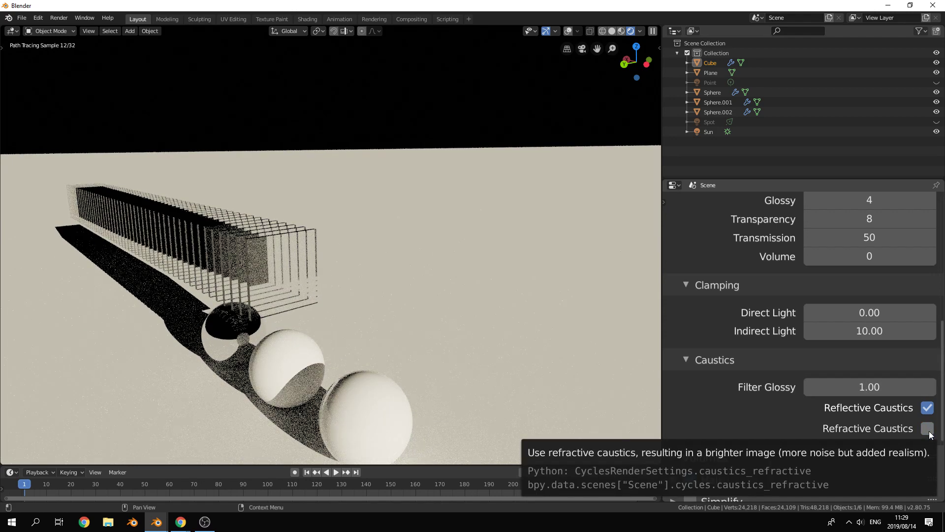
pyautogui.click(929, 431)
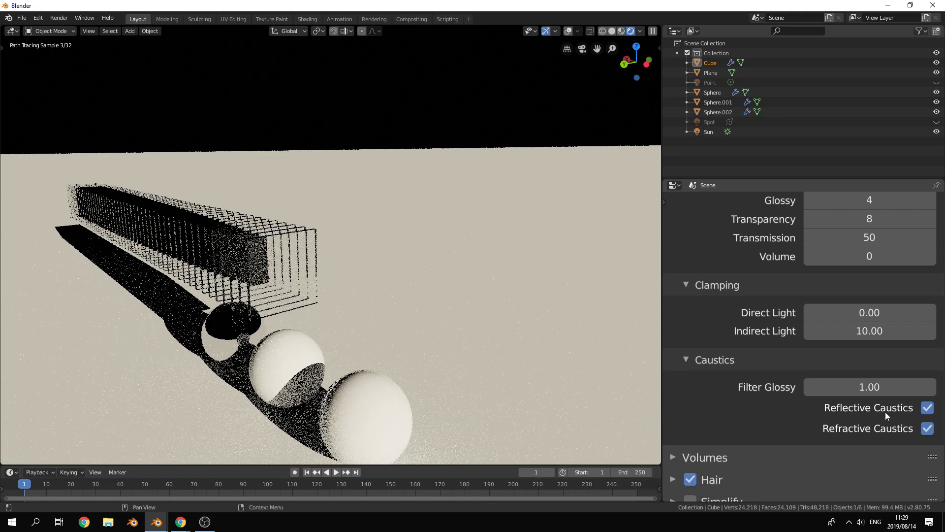
pyautogui.click(926, 410)
pyautogui.click(926, 429)
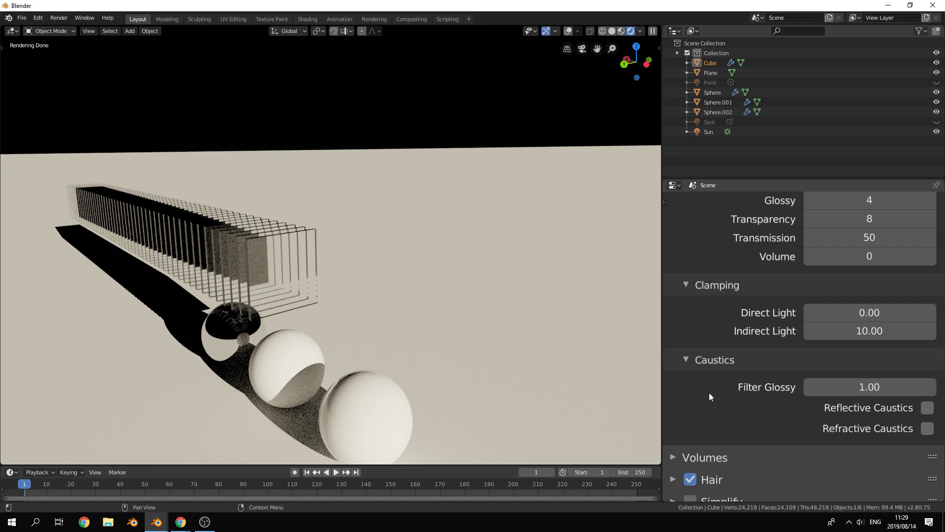
# Step: Deselect the slab array and switch the viewport from rendered to solid shading
pyautogui.moveTo(305, 222)
pyautogui.mouseDown(button='middle')
pyautogui.moveTo(439, 244)
pyautogui.moveTo(302, 254)
pyautogui.moveTo(450, 215)
pyautogui.mouseUp(button='middle')
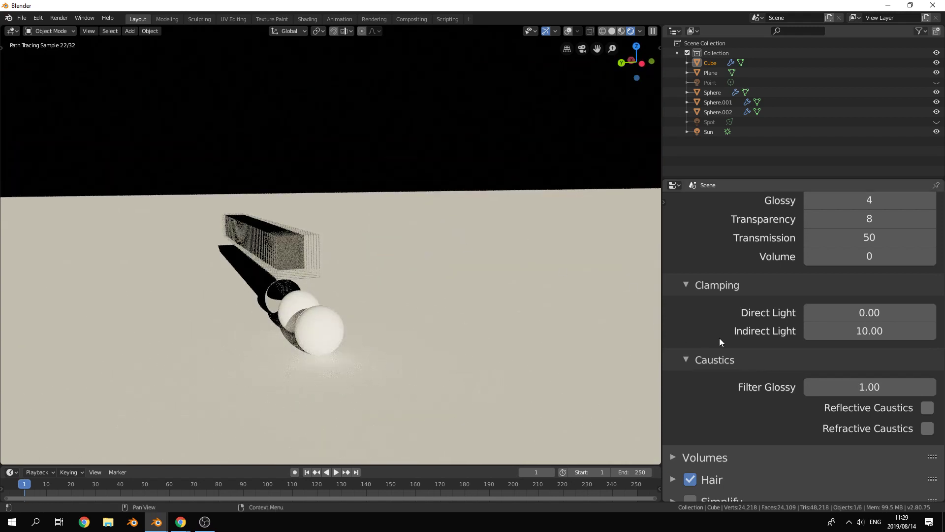
pyautogui.scroll(-6, 719, 338)
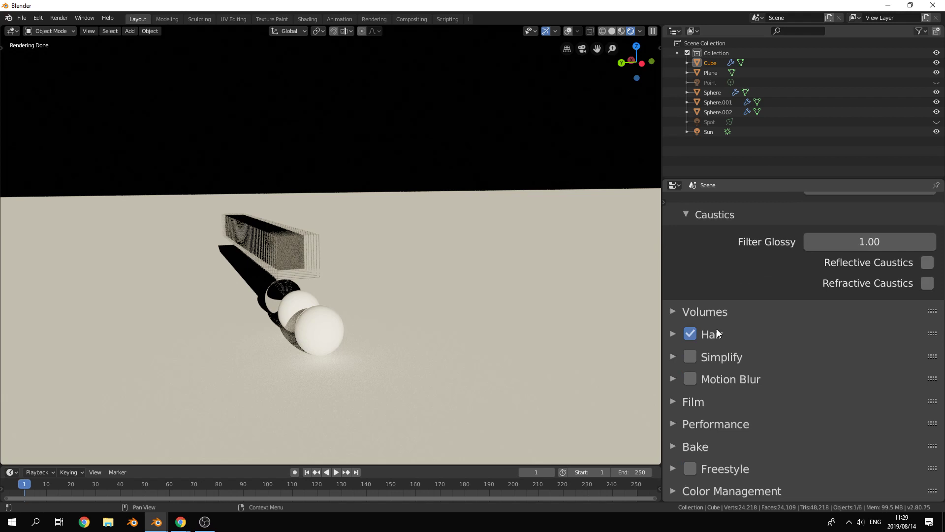
pyautogui.moveTo(442, 282); pyautogui.dragTo(400, 289, button='middle')
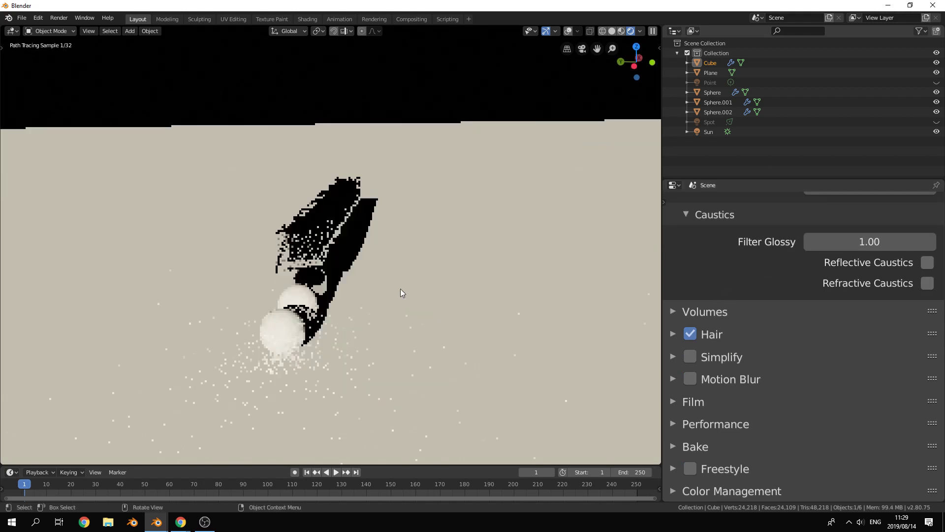
pyautogui.click(373, 92)
pyautogui.press('z')
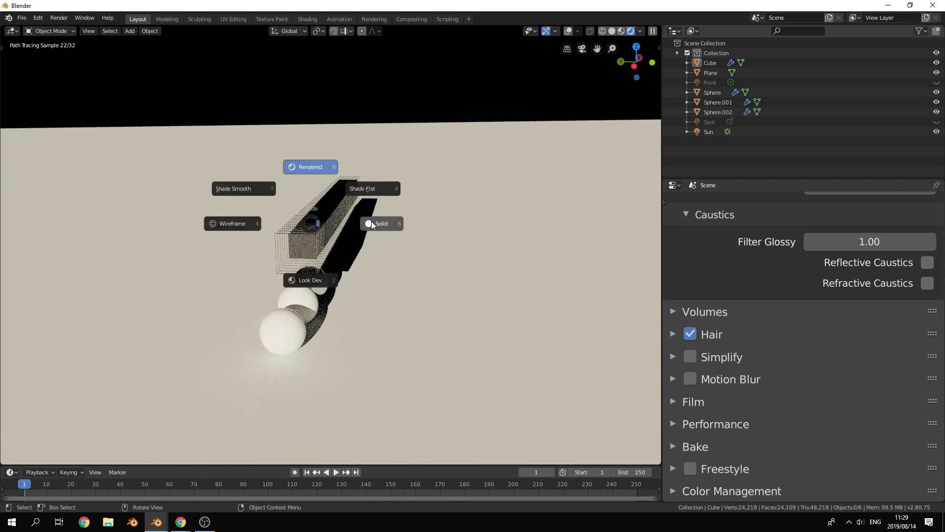
pyautogui.click(372, 220)
pyautogui.moveTo(365, 235); pyautogui.dragTo(426, 178, button='middle')
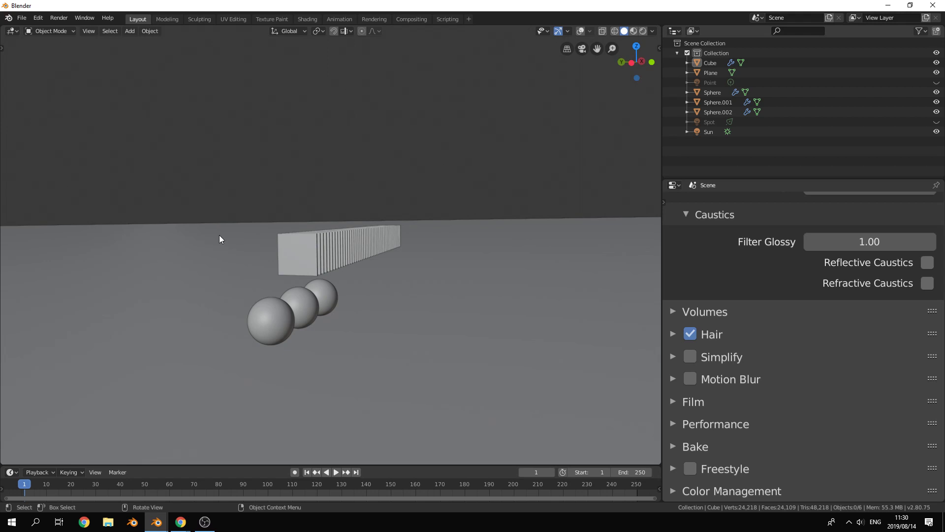
# Step: Open the view layer settings and examine the available data, light and Cryptomatte passes, trying Render Single Layer on and off
pyautogui.scroll(15, 725, 351)
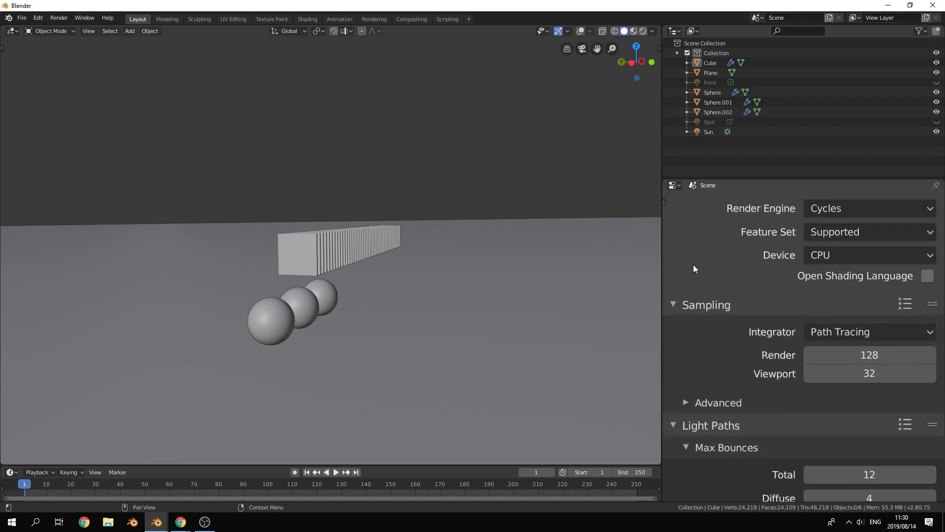
pyautogui.click(664, 203)
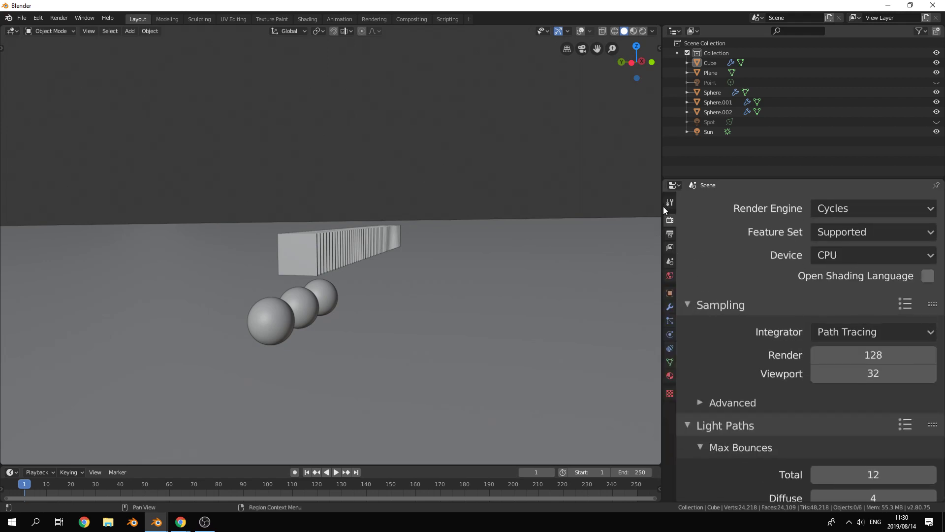
pyautogui.click(671, 250)
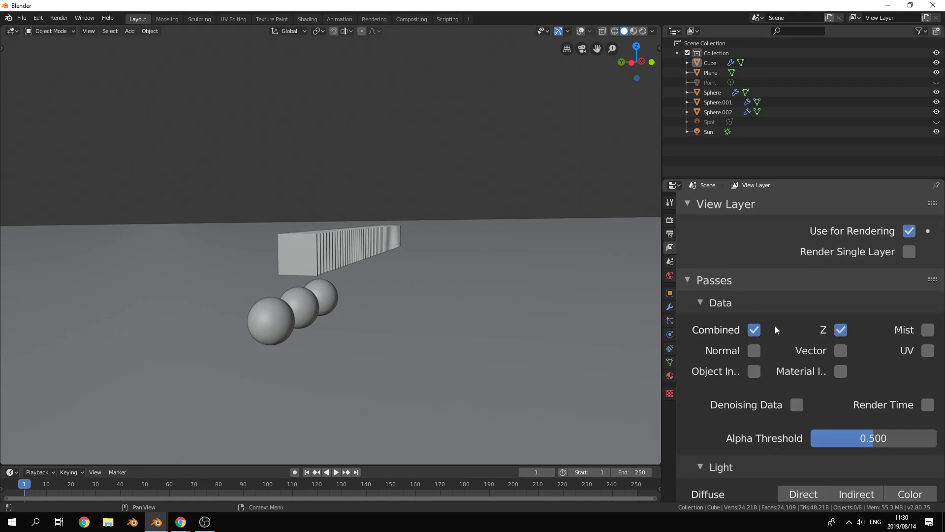
pyautogui.scroll(-3, 775, 326)
pyautogui.scroll(-10, 719, 344)
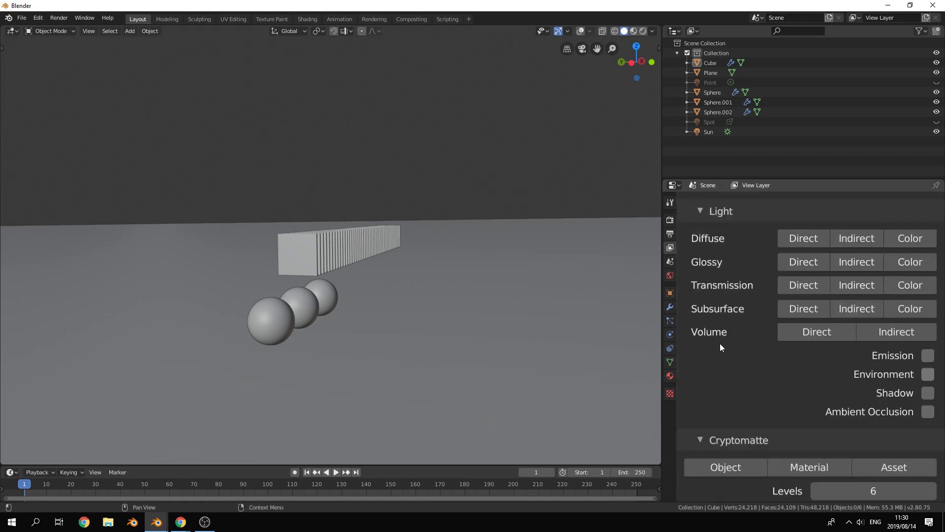
pyautogui.scroll(13, 720, 344)
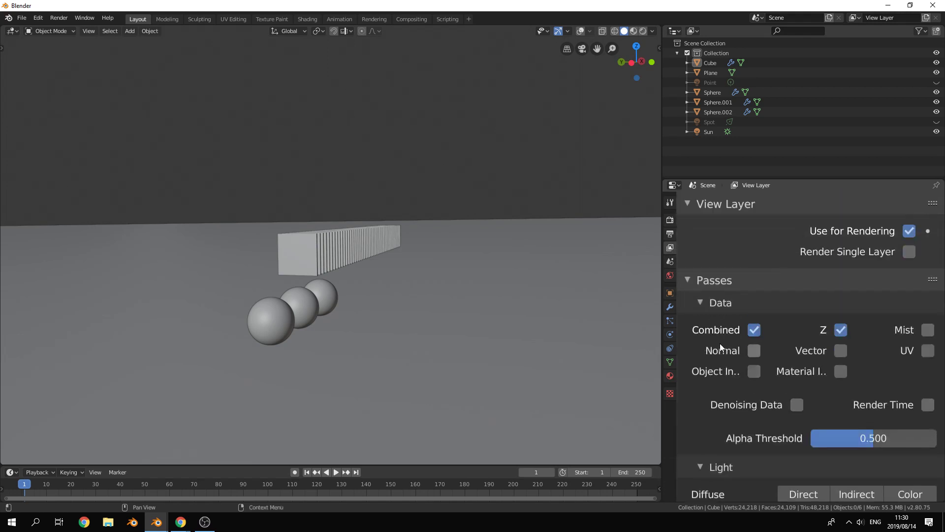
pyautogui.click(910, 255)
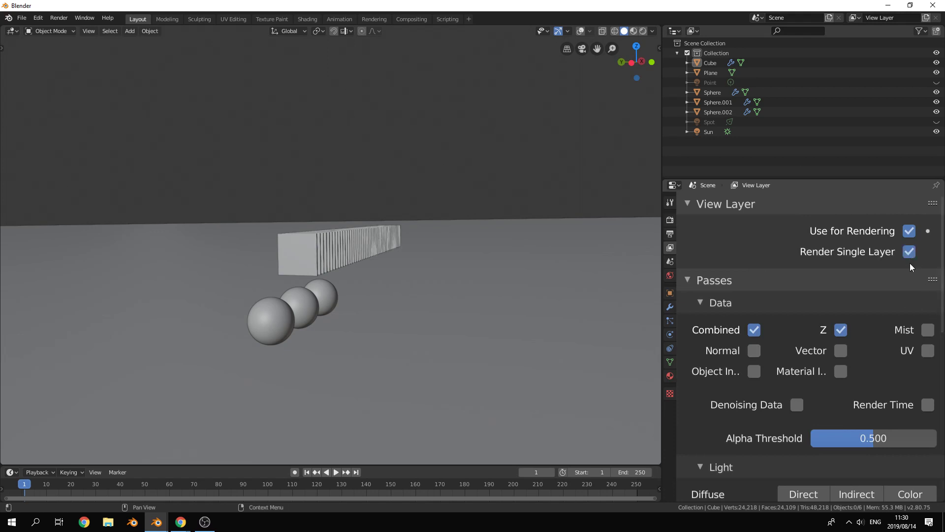
pyautogui.click(911, 253)
pyautogui.scroll(-13, 716, 336)
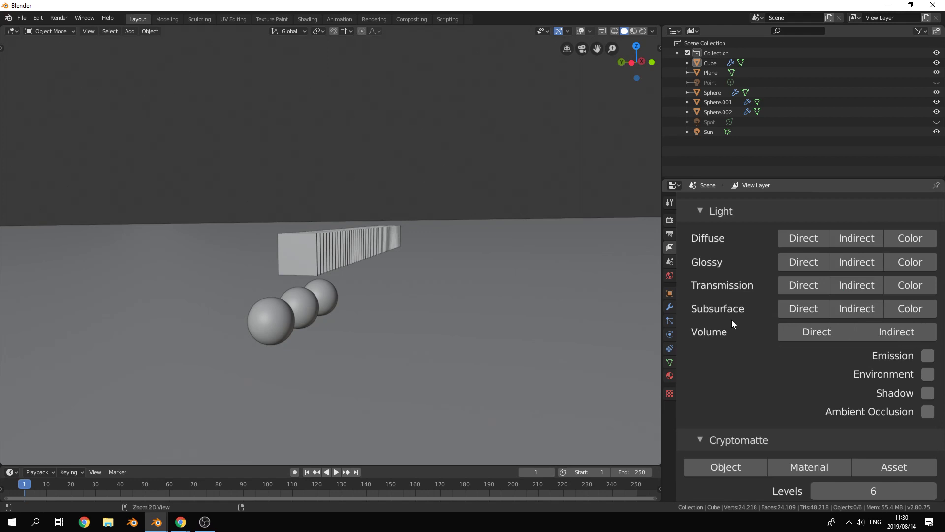
pyautogui.keyDown('ctrl'); pyautogui.moveTo(731, 320); pyautogui.dragTo(732, 362, button='middle'); pyautogui.keyUp('ctrl')
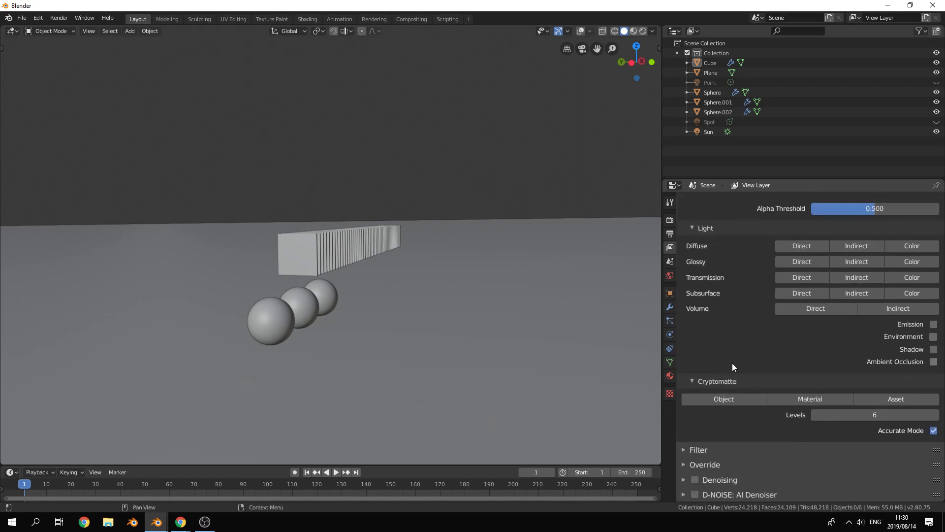
pyautogui.scroll(6, 732, 362)
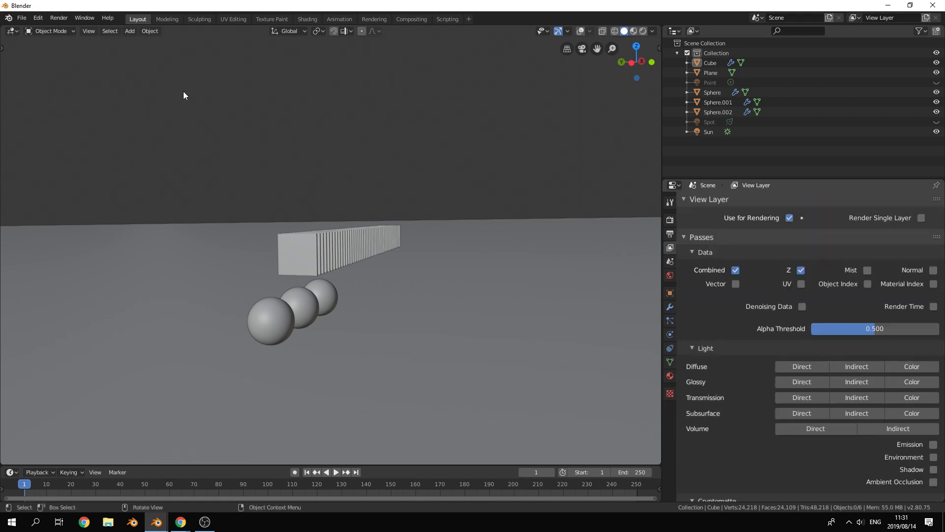
# Step: Launch Blender 2.79 from the blender-2.79-windows64 desktop folder and open the recent file 03_01_B.lighting.blend
pyautogui.click(29, 19)
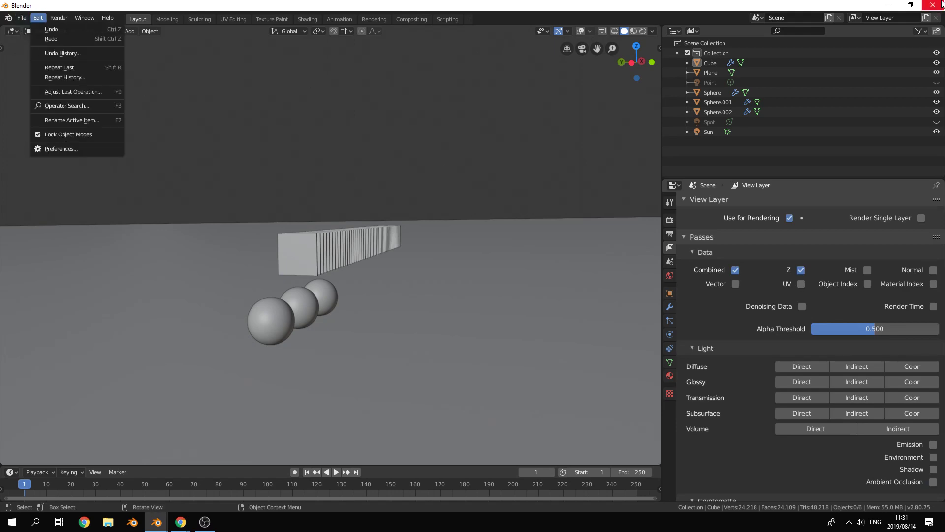
pyautogui.click(894, 6)
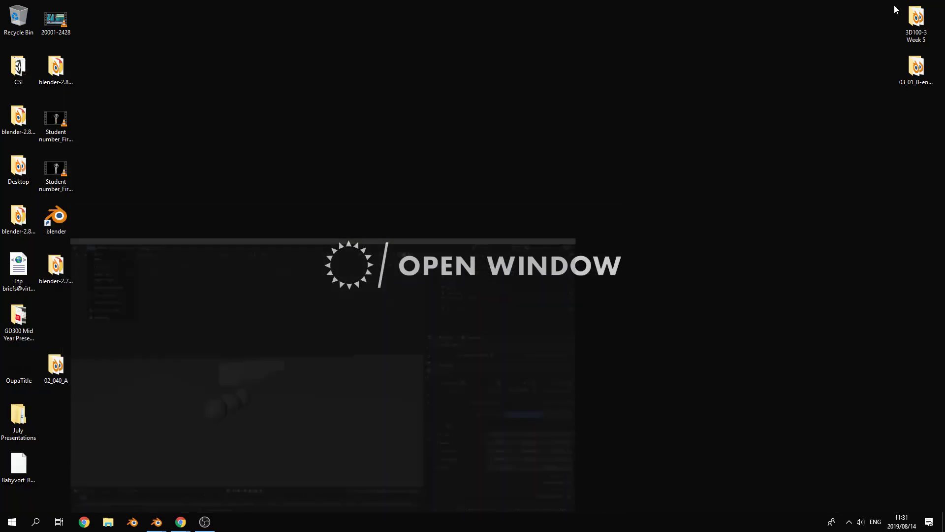
pyautogui.doubleClick(56, 268)
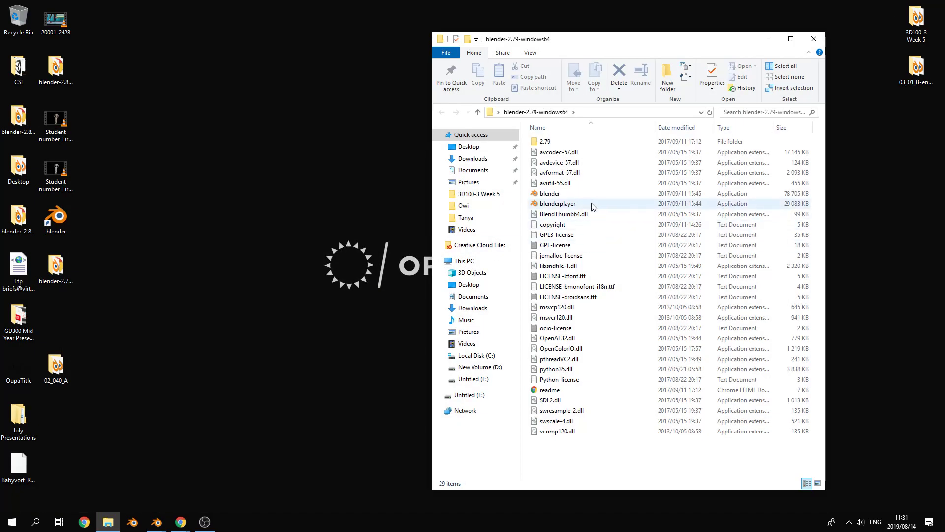
pyautogui.doubleClick(581, 194)
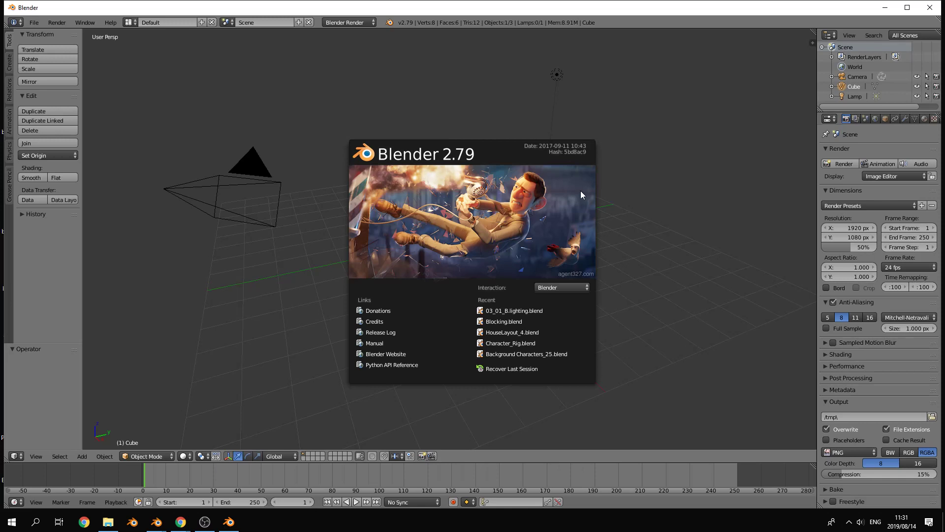
pyautogui.click(524, 310)
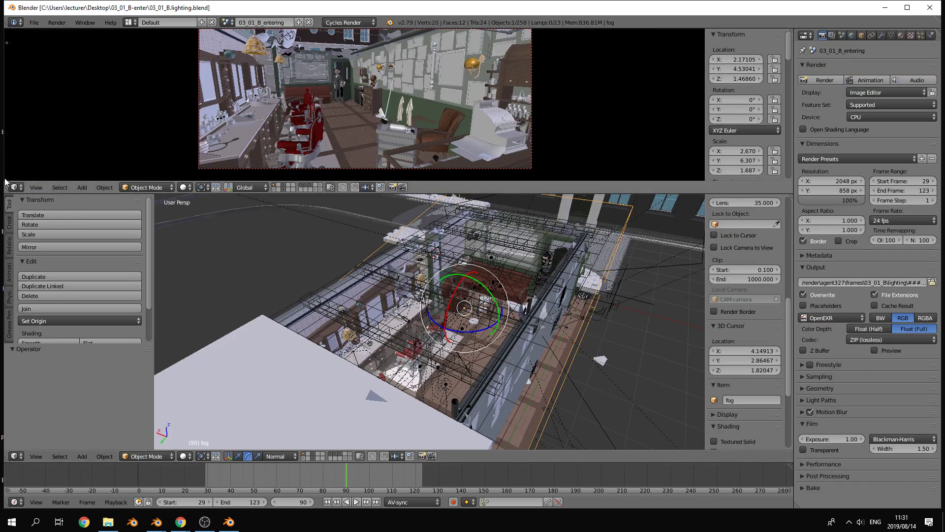
# Step: Enlarge the barbershop camera viewport over the lower 3D view, hide its properties sidebar and set its shading to Rendered
pyautogui.moveTo(6, 182); pyautogui.dragTo(7, 232)
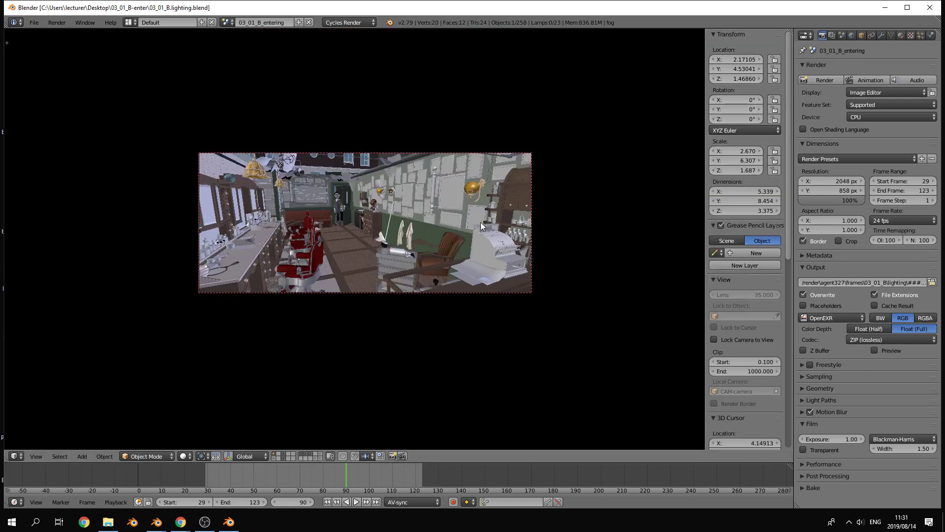
pyautogui.press('Home')
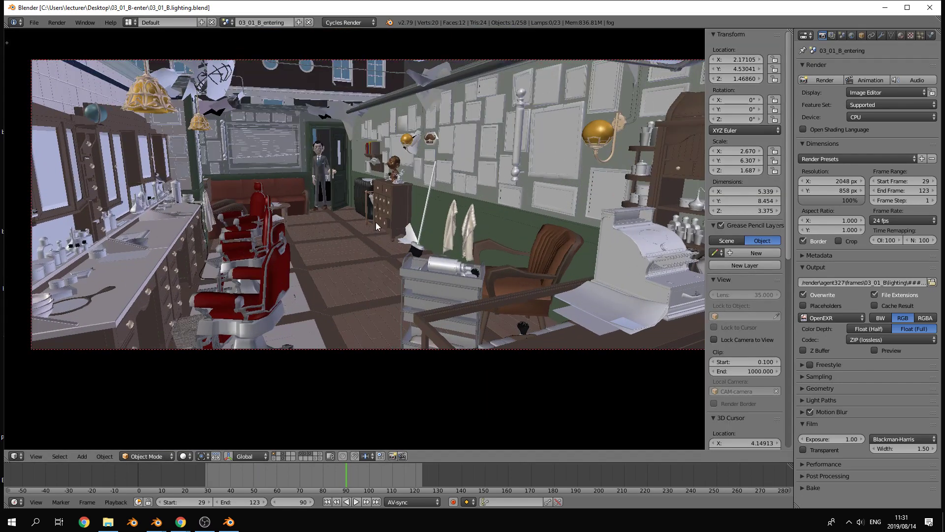
pyautogui.keyDown('shift'); pyautogui.moveTo(359, 145); pyautogui.dragTo(341, 166, button='middle'); pyautogui.keyUp('shift')
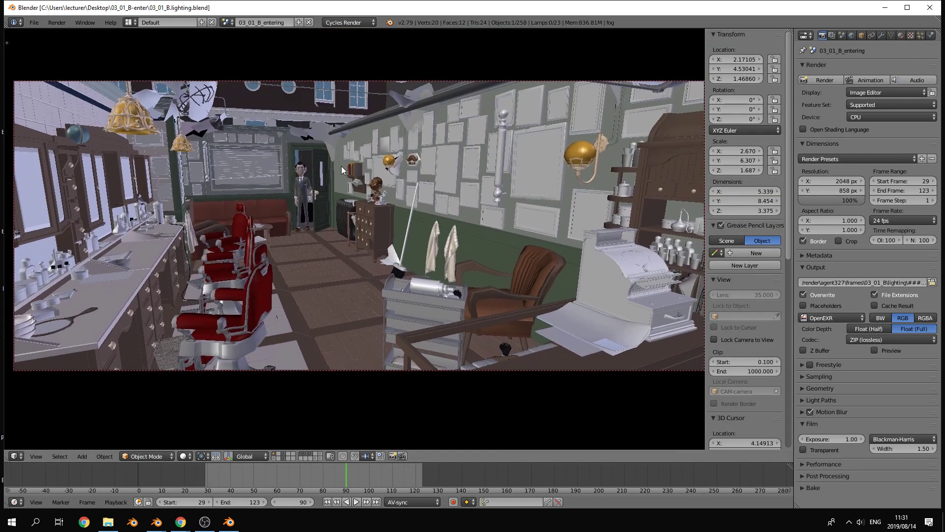
pyautogui.press('n')
pyautogui.scroll(-1, 343, 170)
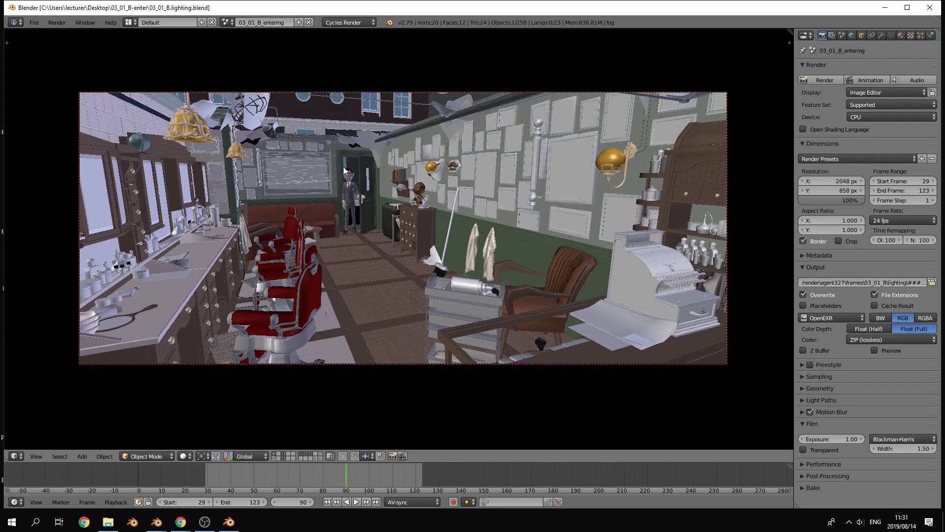
pyautogui.click(187, 456)
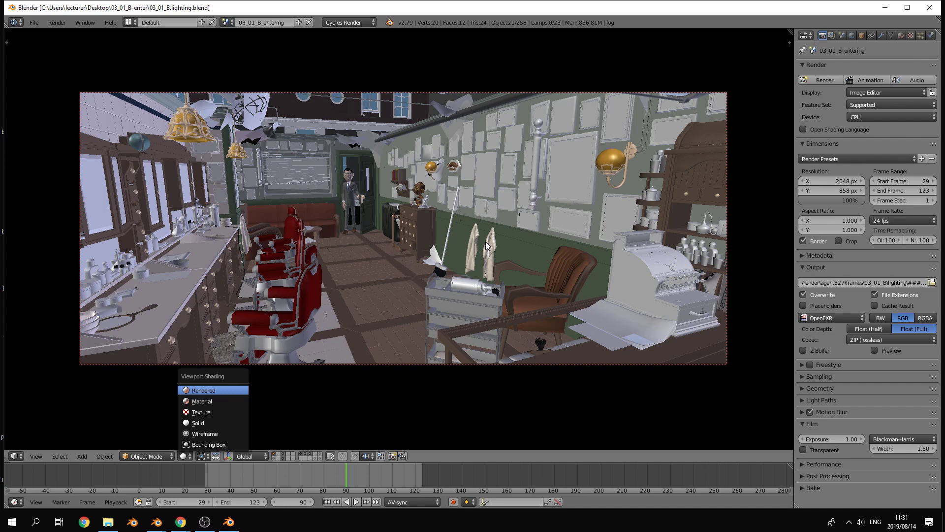
pyautogui.press('Return')
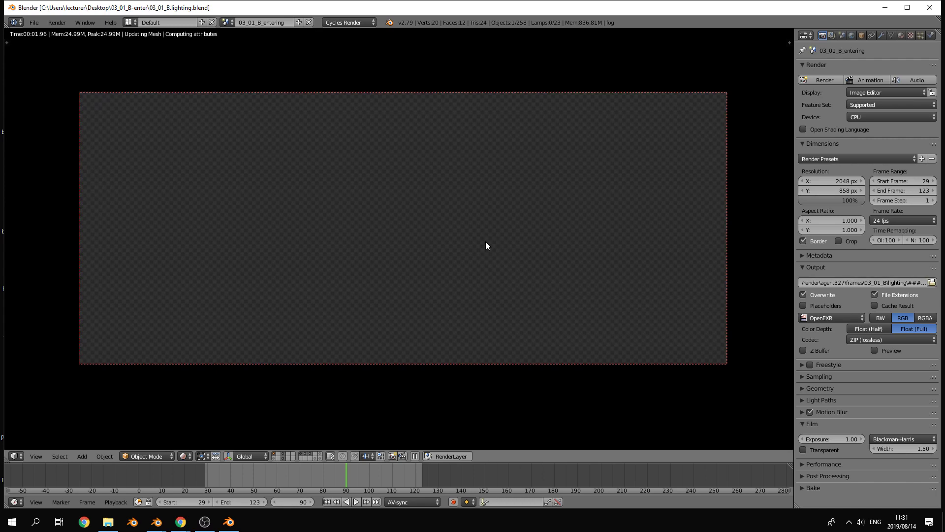
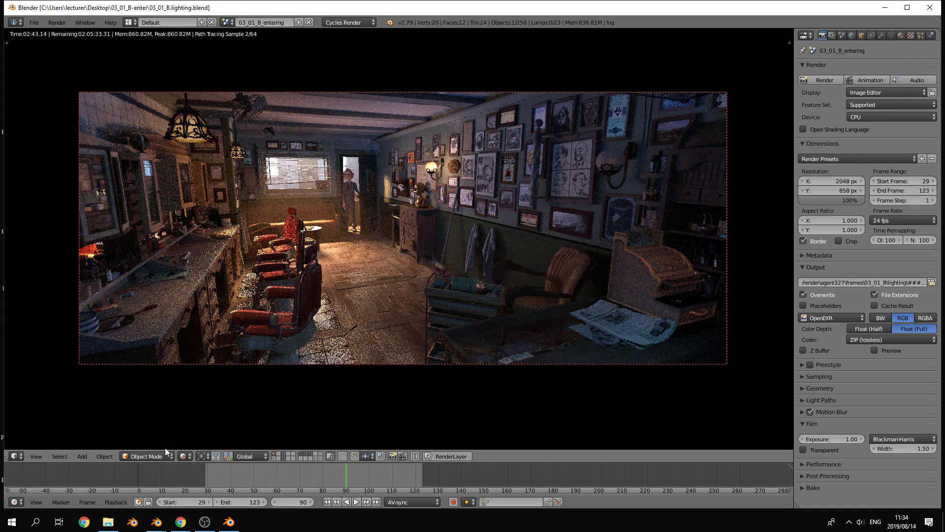
pyautogui.moveTo(185, 525)
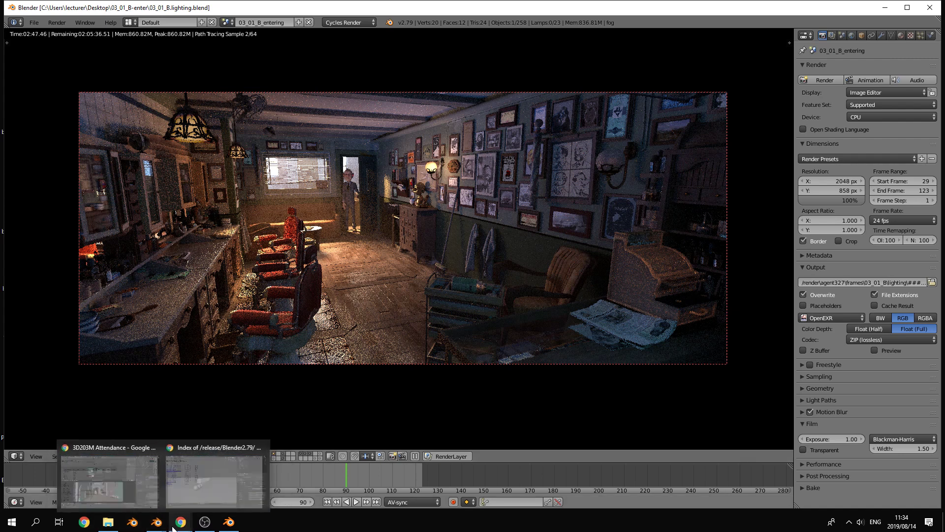
pyautogui.moveTo(215, 523)
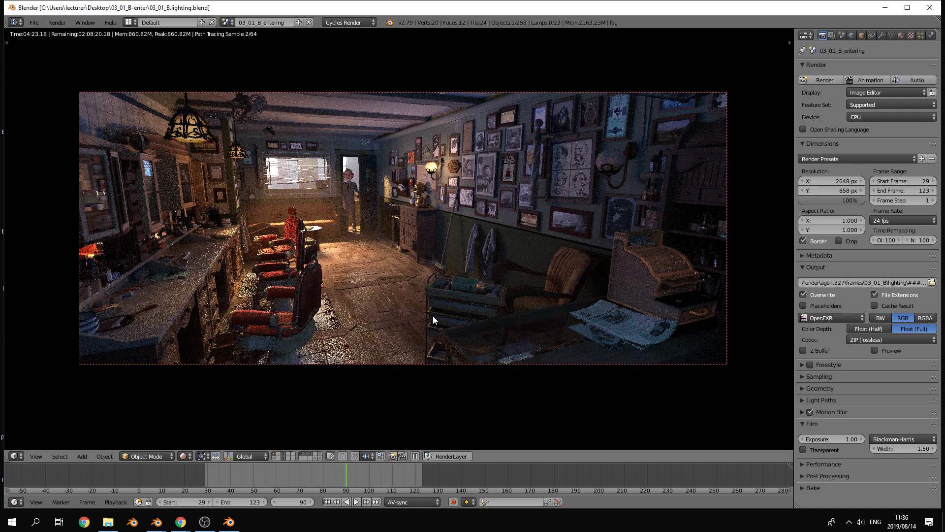
# Step: Change the properties editor to the Outliner and look through the barbershop scene's lights and objects
pyautogui.click(805, 37)
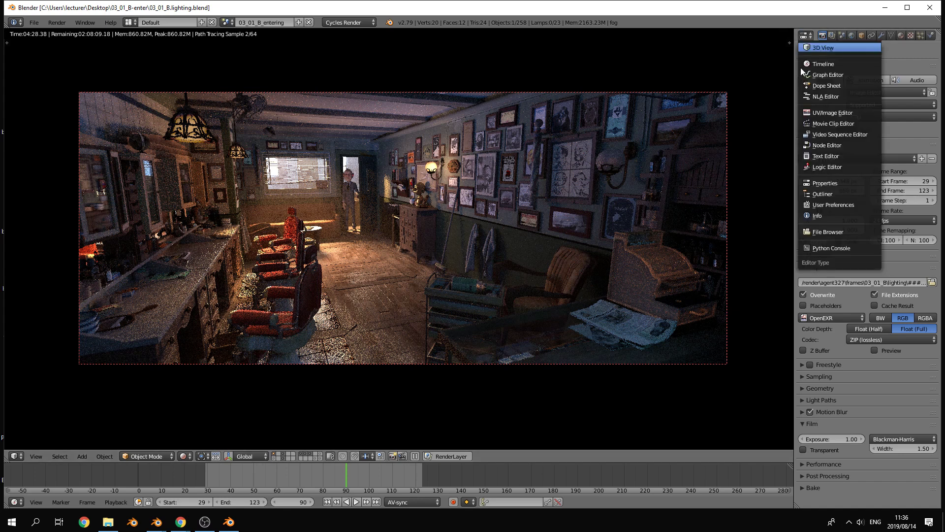
pyautogui.click(841, 194)
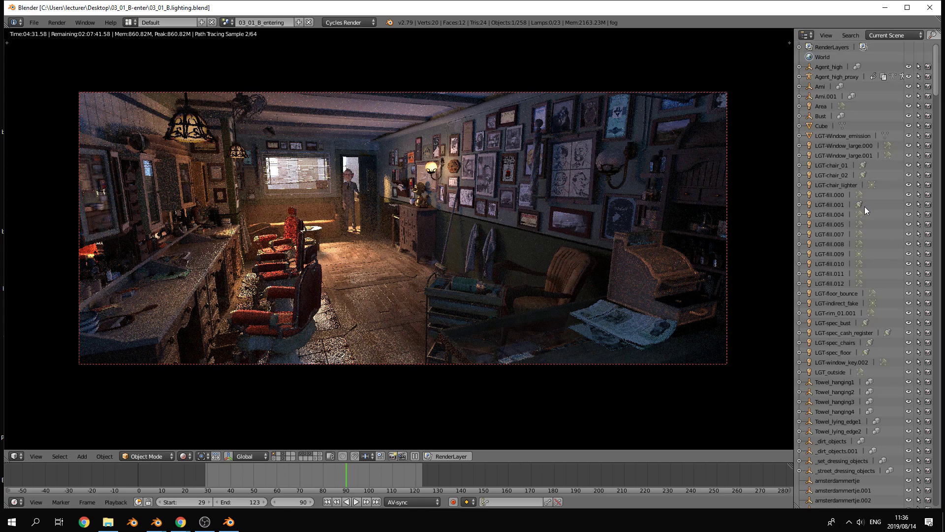
pyautogui.scroll(-20, 865, 206)
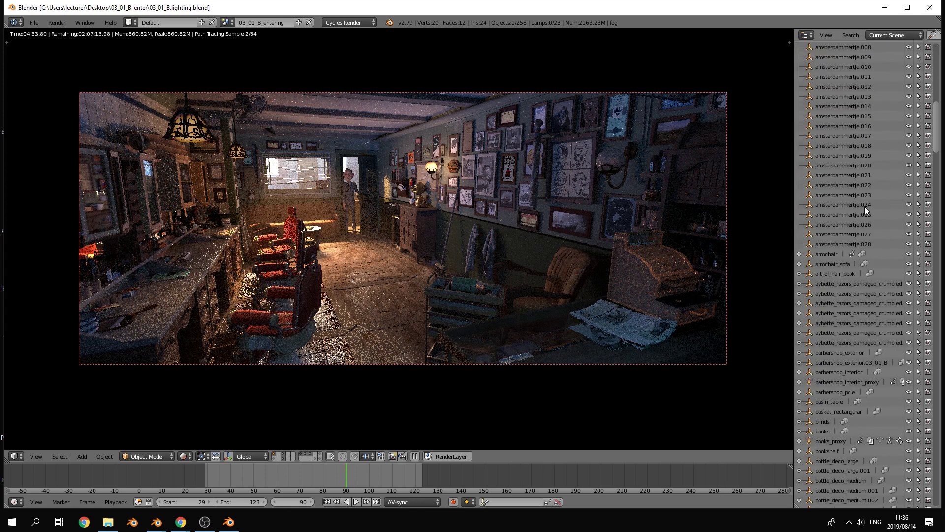
pyautogui.scroll(-10, 865, 206)
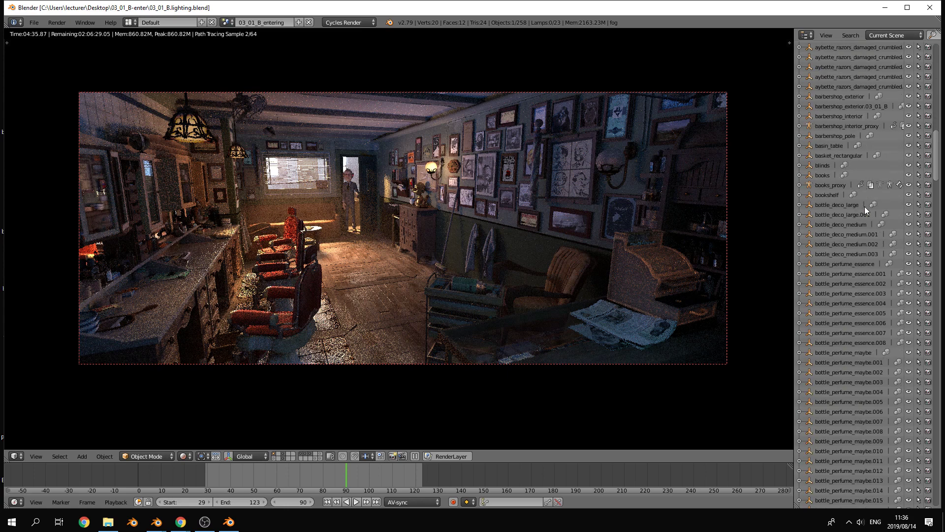
pyautogui.scroll(-20, 865, 206)
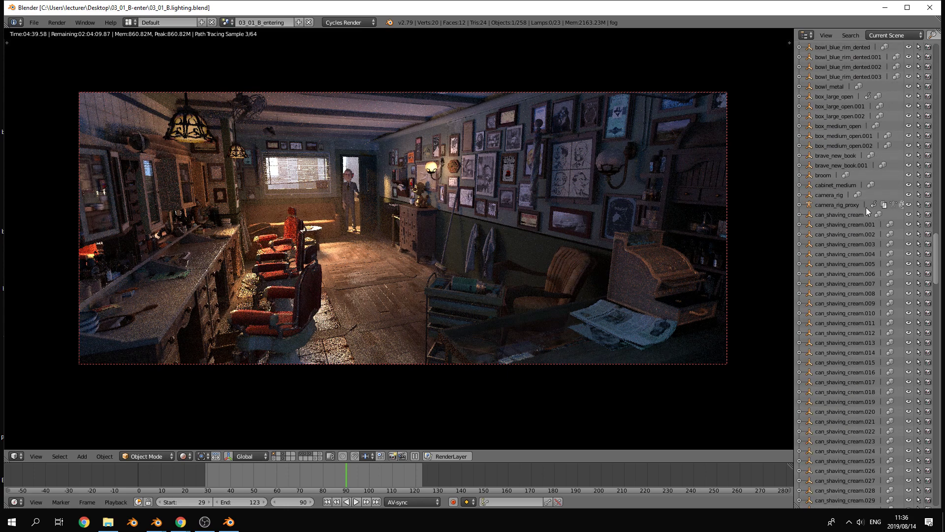
pyautogui.scroll(-5, 866, 208)
pyautogui.scroll(-10, 866, 208)
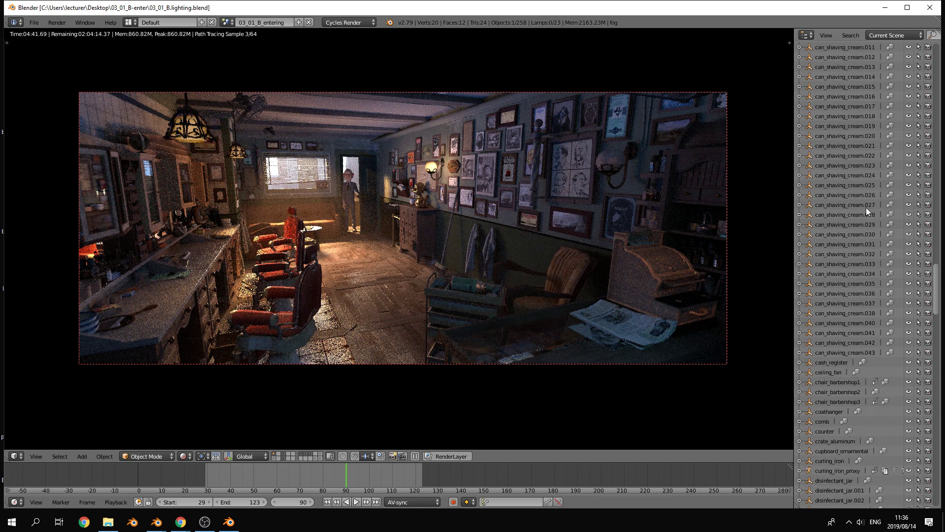
pyautogui.scroll(-1, 867, 208)
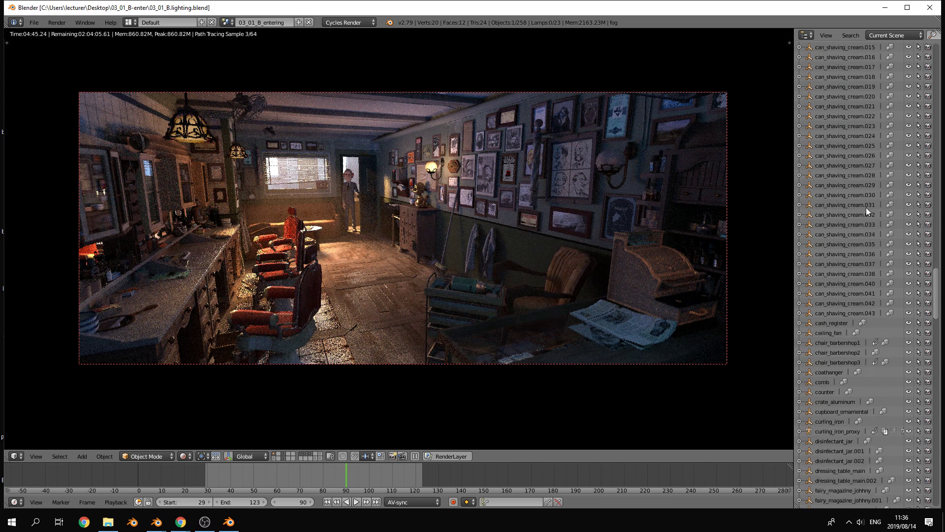
# Step: Hide the lamp_chandelier objects, including the lamp_chandelier.002 proxy, and lamp_wall in the barbershop scene
pyautogui.scroll(-15, 866, 208)
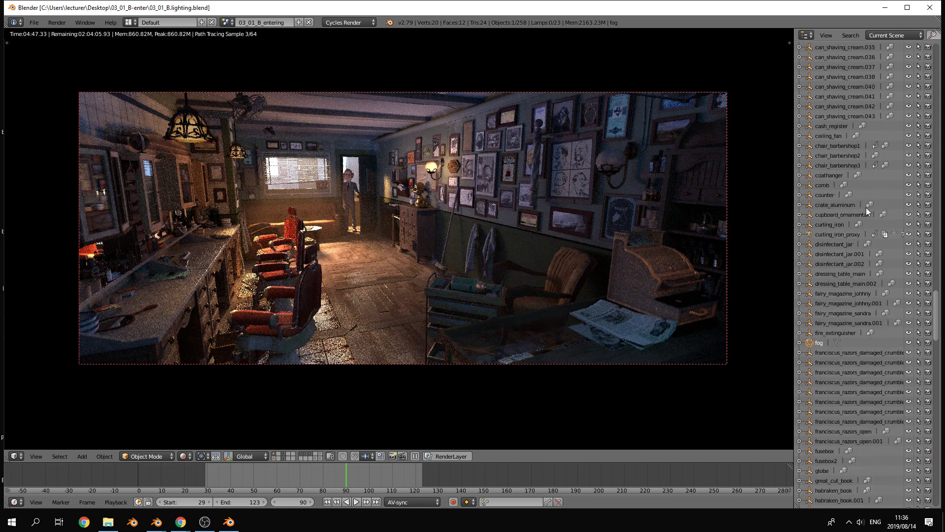
pyautogui.scroll(-20, 866, 208)
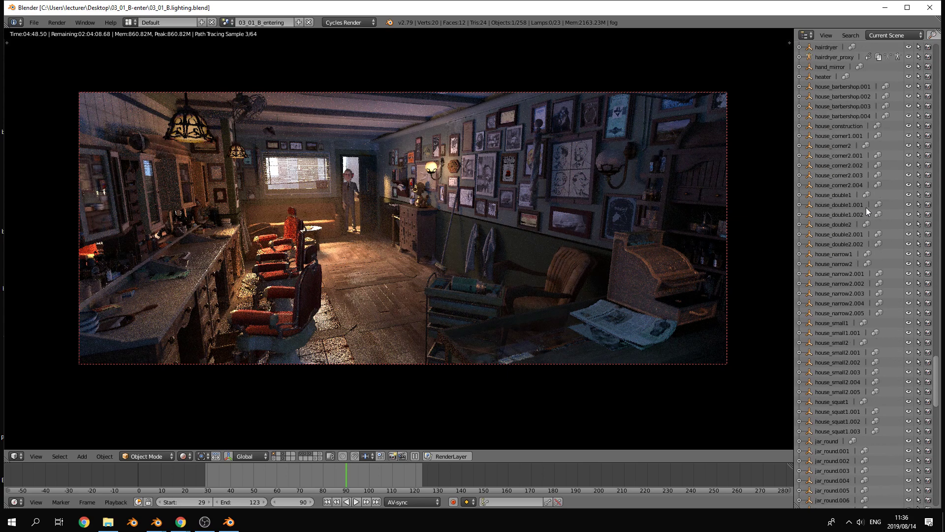
pyautogui.scroll(-5, 866, 208)
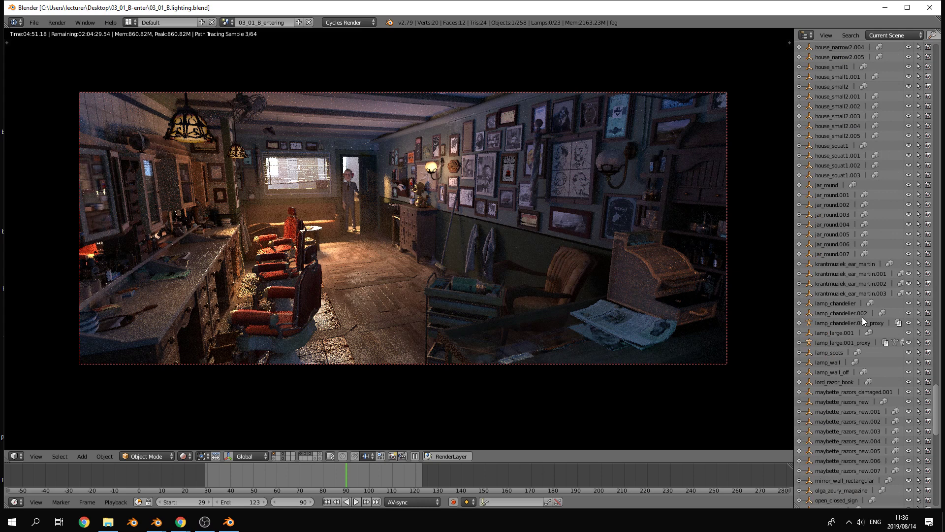
pyautogui.click(909, 303)
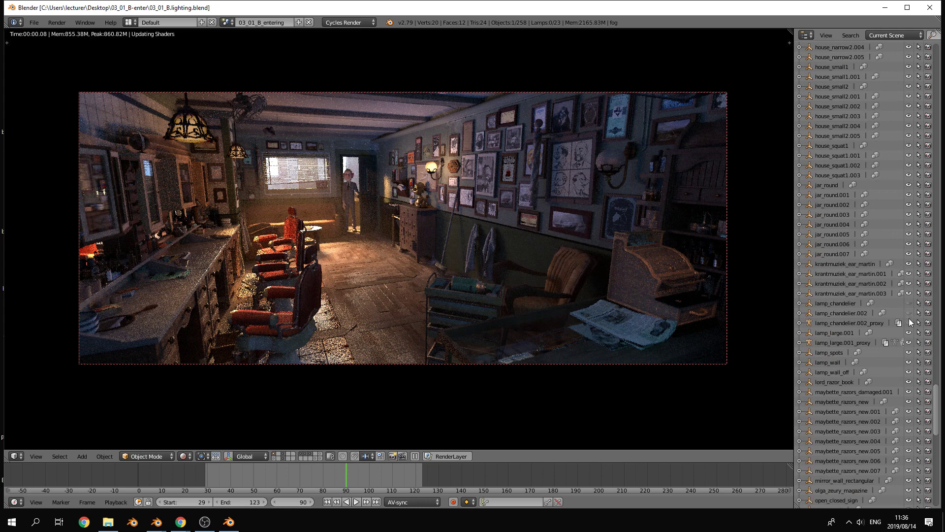
pyautogui.click(908, 323)
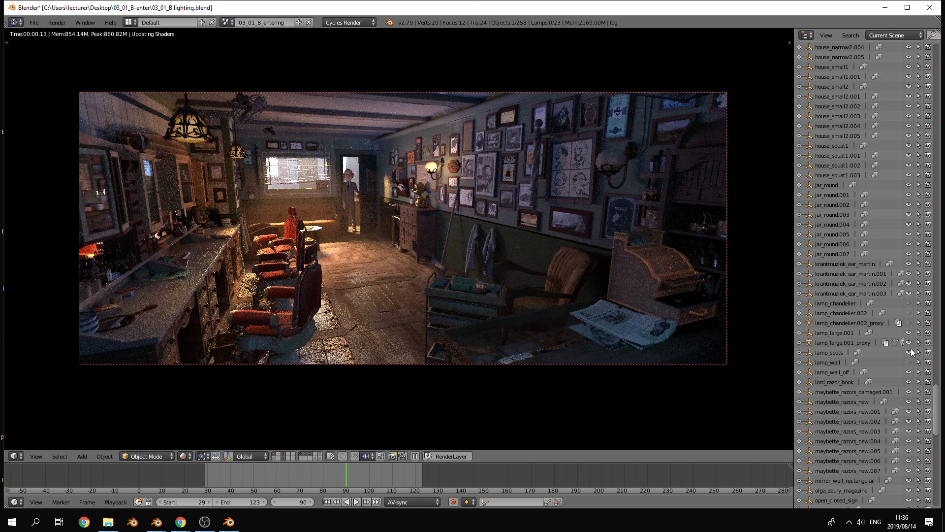
pyautogui.click(908, 362)
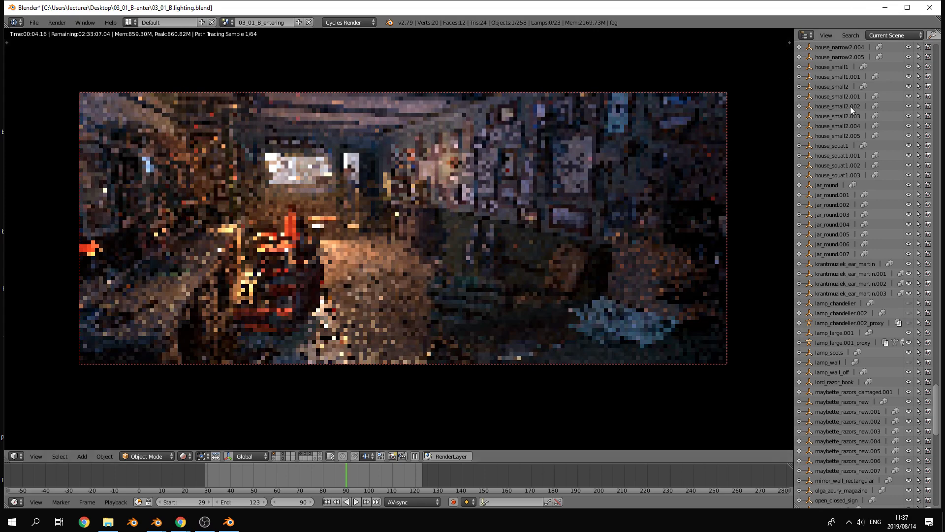
# Step: Hide every LGT light object in the Outliner, from LGT-Window_emission through LGT_outside
pyautogui.scroll(15, 862, 116)
pyautogui.scroll(20, 862, 116)
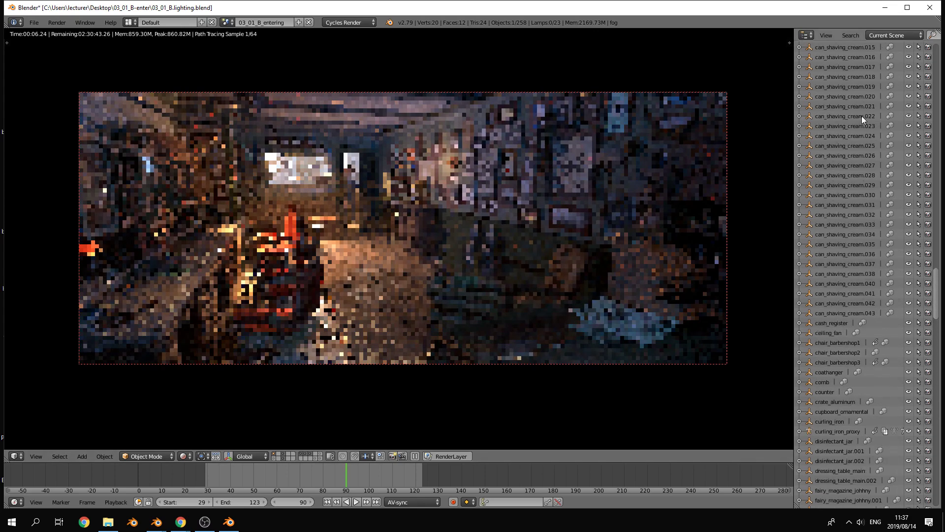
pyautogui.scroll(20, 862, 116)
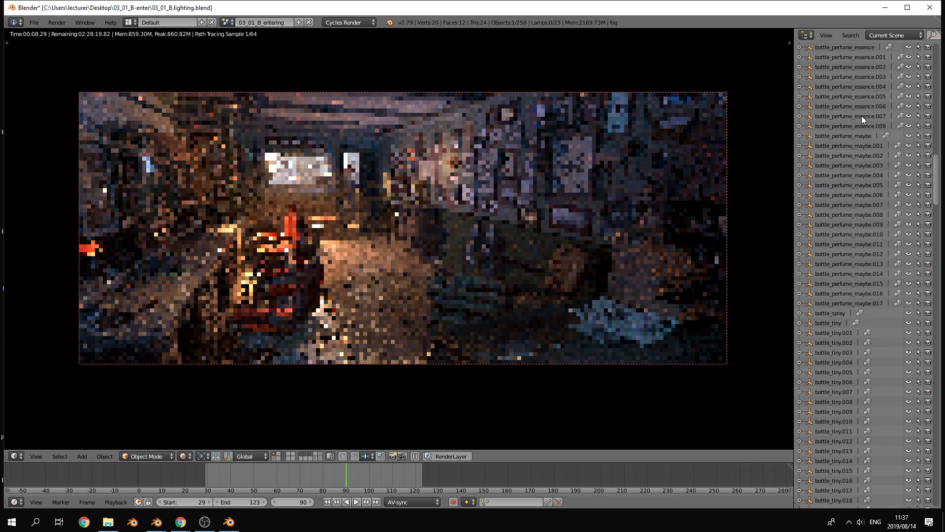
pyautogui.scroll(10, 861, 116)
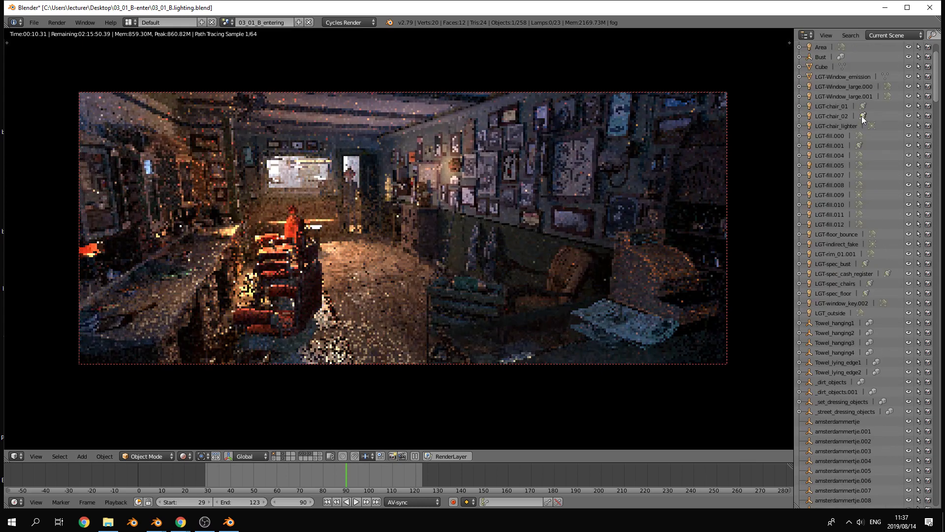
pyautogui.scroll(2, 860, 115)
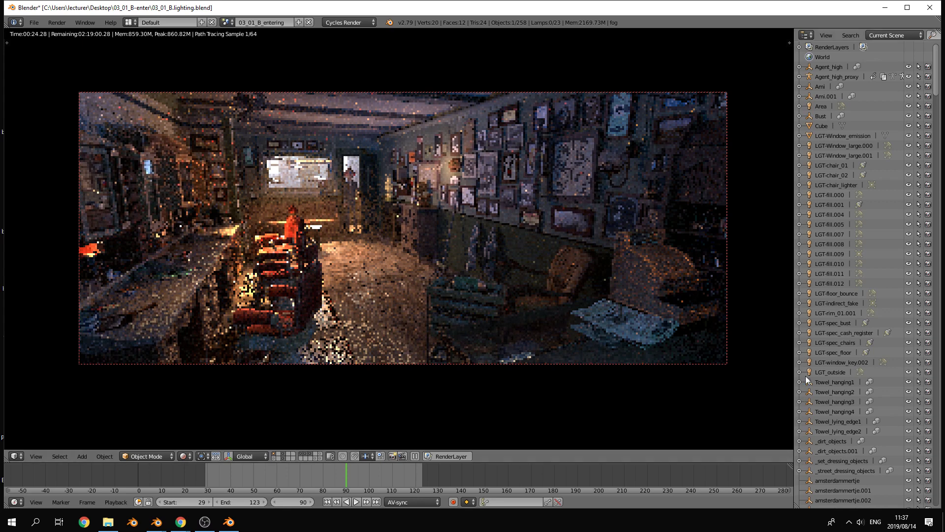
pyautogui.scroll(-5, 861, 406)
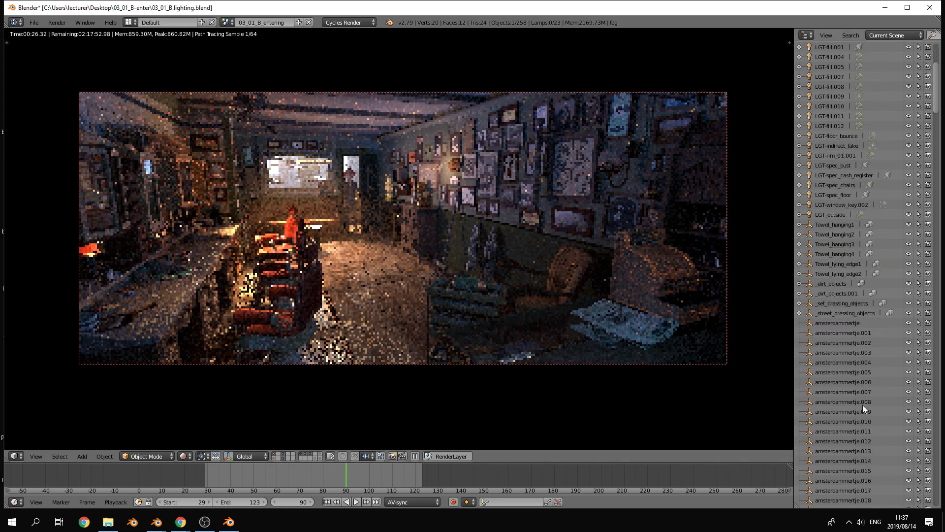
pyautogui.scroll(1, 862, 405)
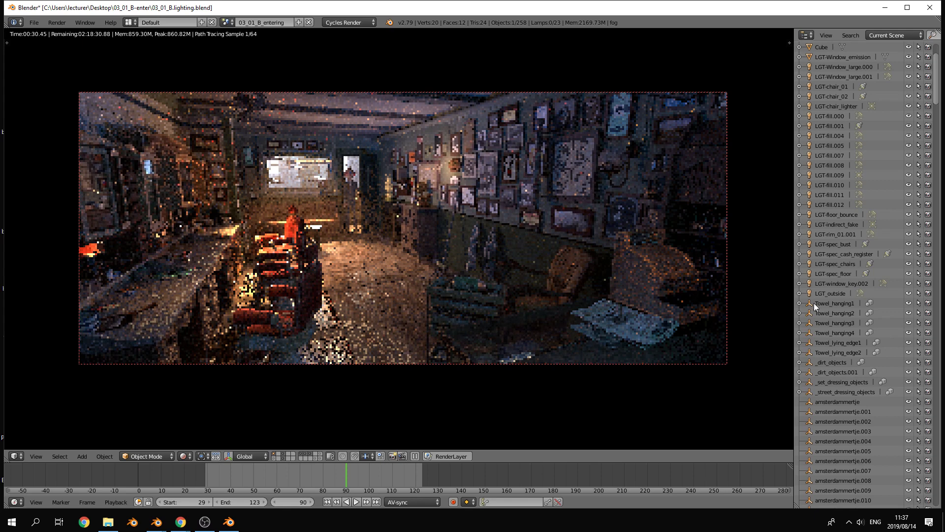
pyautogui.scroll(4, 861, 314)
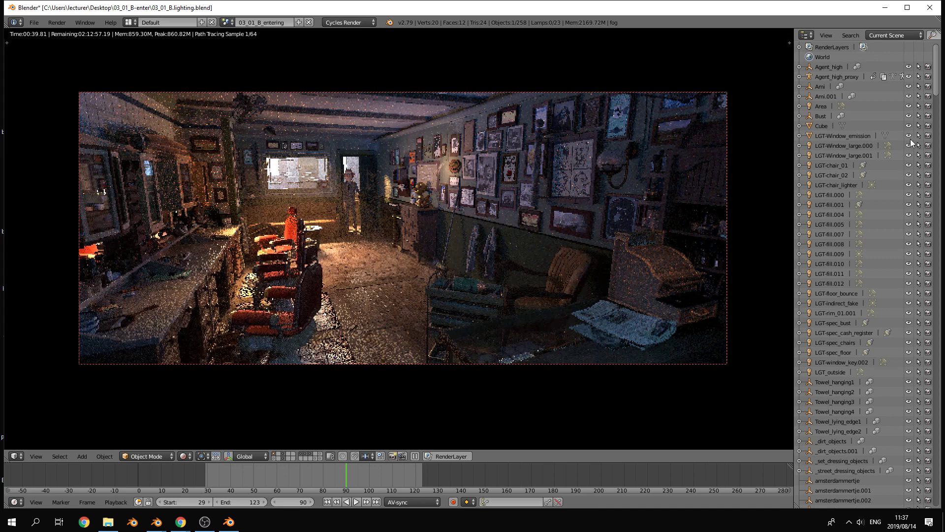
pyautogui.moveTo(909, 137); pyautogui.dragTo(909, 148)
pyautogui.moveTo(906, 181); pyautogui.dragTo(909, 270)
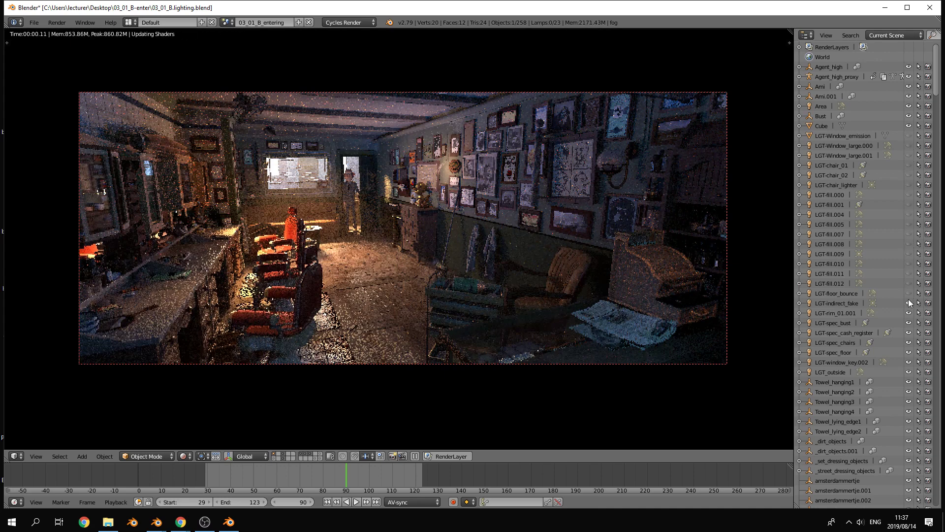
pyautogui.moveTo(908, 311); pyautogui.dragTo(909, 373)
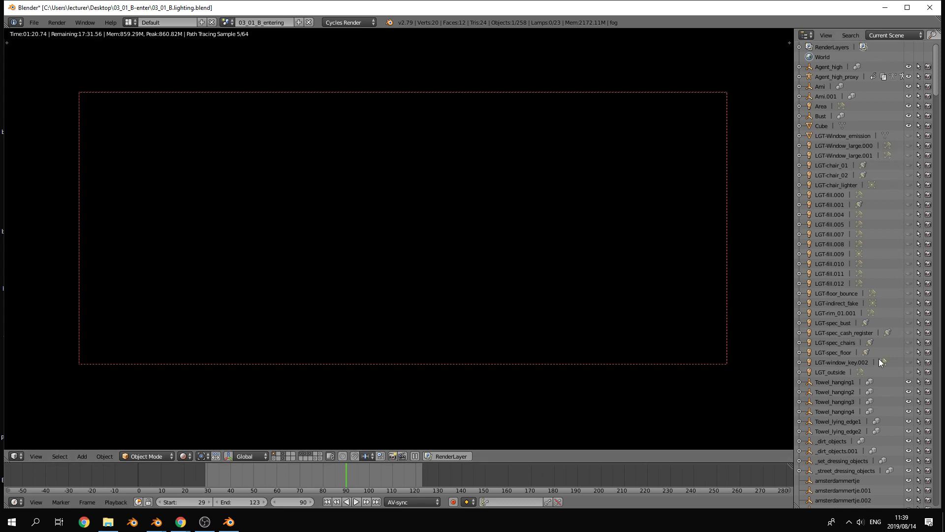
# Step: Show only the LGT_outside light and inspect how it lights the street buildings, finishing in the camera view
pyautogui.click(908, 372)
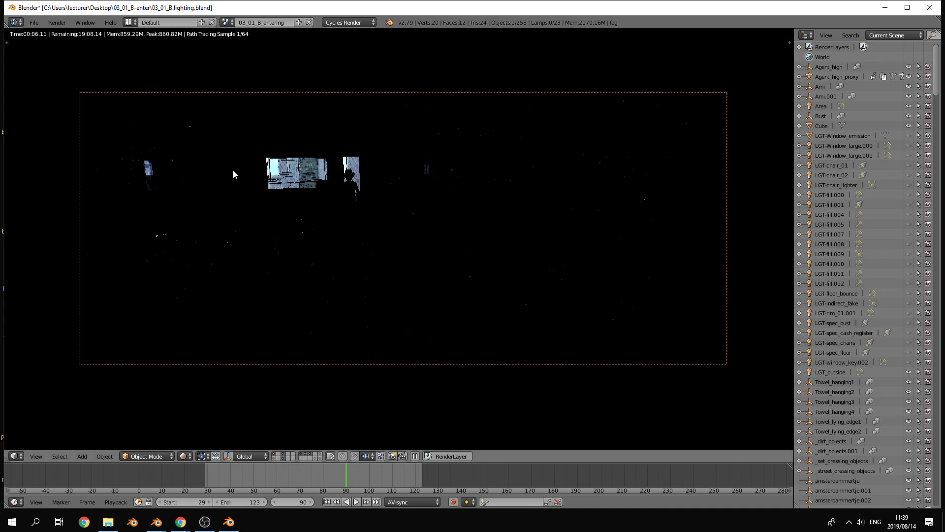
pyautogui.moveTo(233, 170); pyautogui.dragTo(288, 195, button='middle')
pyautogui.scroll(-5, 287, 194)
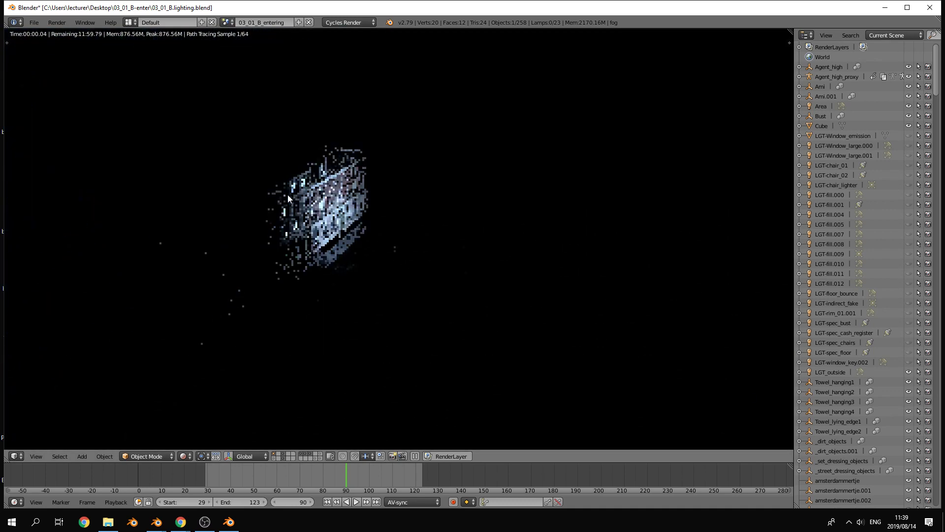
pyautogui.scroll(2, 548, 241)
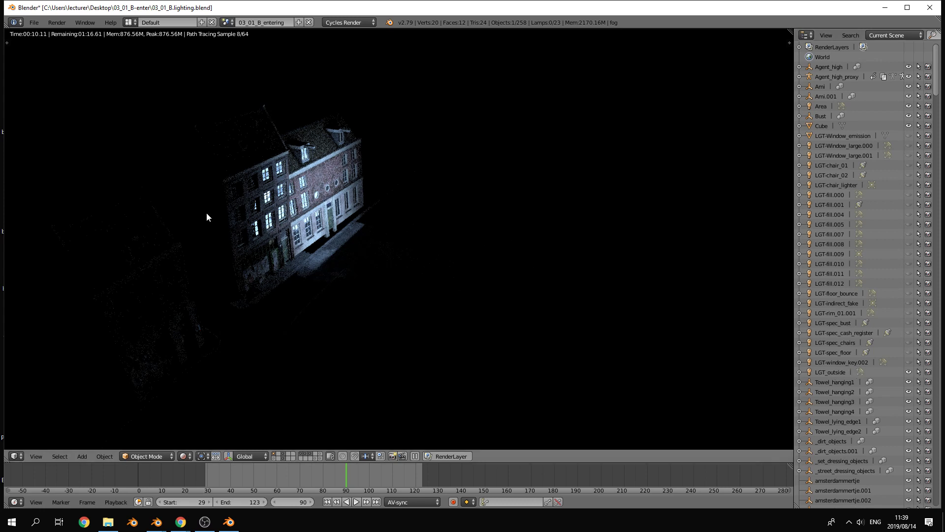
pyautogui.press('KP_0')
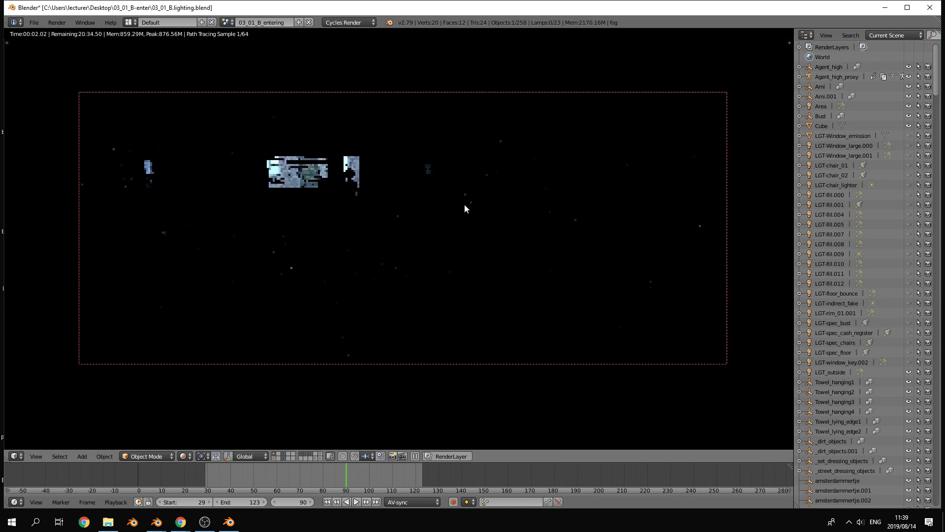
# Step: Try LGT-window_key.002 alone, then isolate LGT-Window_emission and inspect it from another angle before returning to the camera view
pyautogui.click(909, 363)
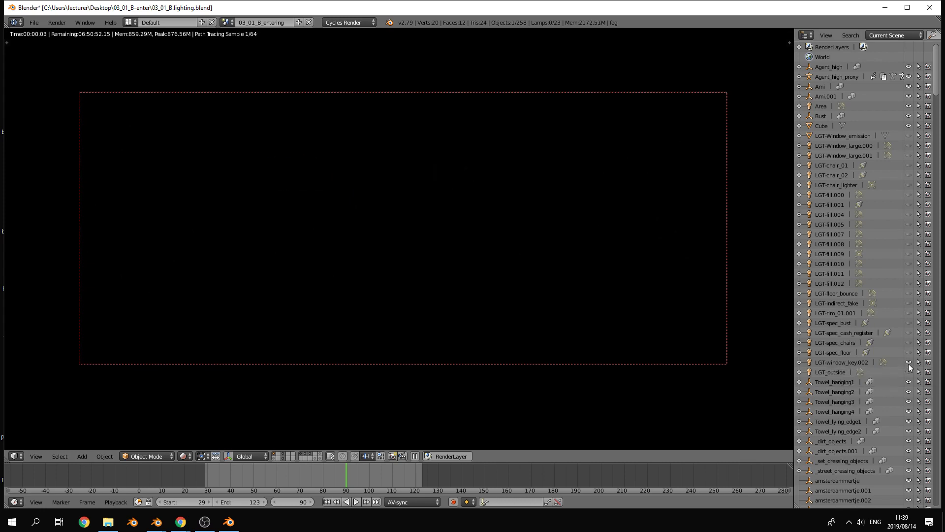
pyautogui.click(909, 363)
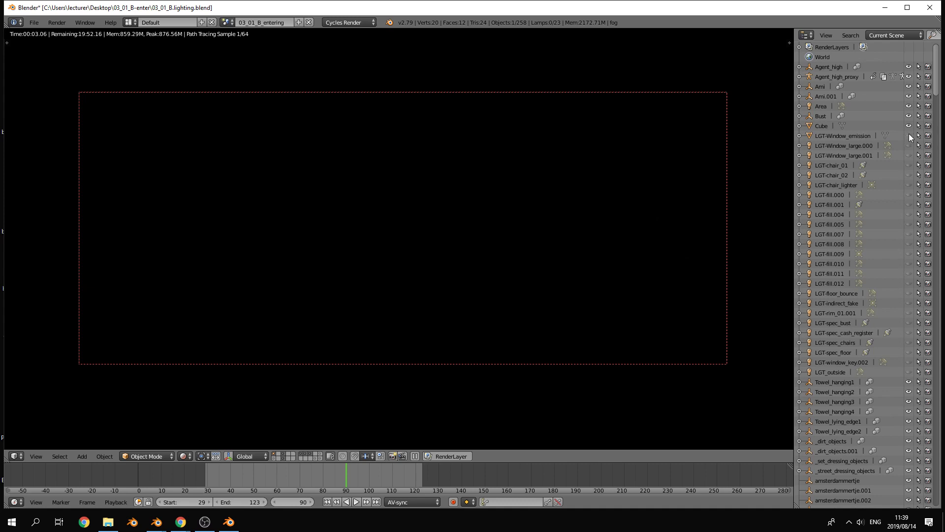
pyautogui.click(908, 135)
pyautogui.click(841, 135)
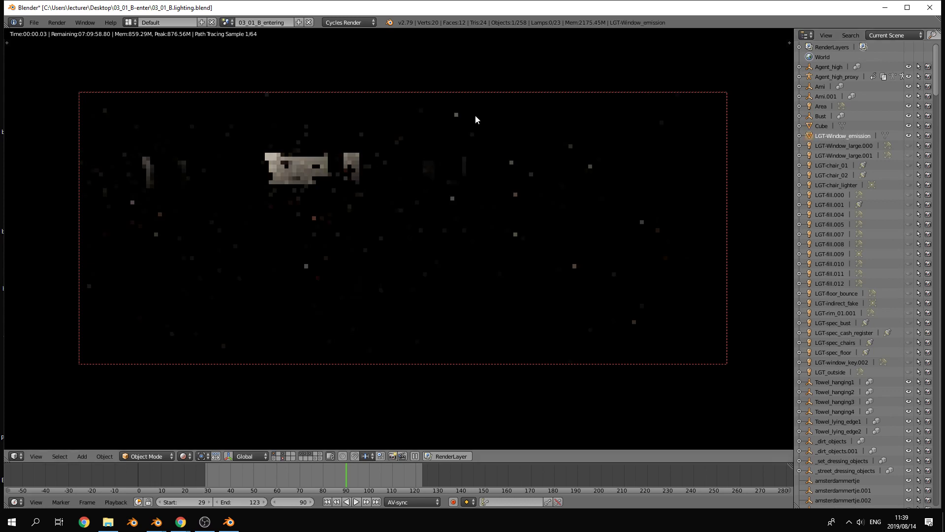
pyautogui.moveTo(246, 191); pyautogui.dragTo(392, 206, button='middle')
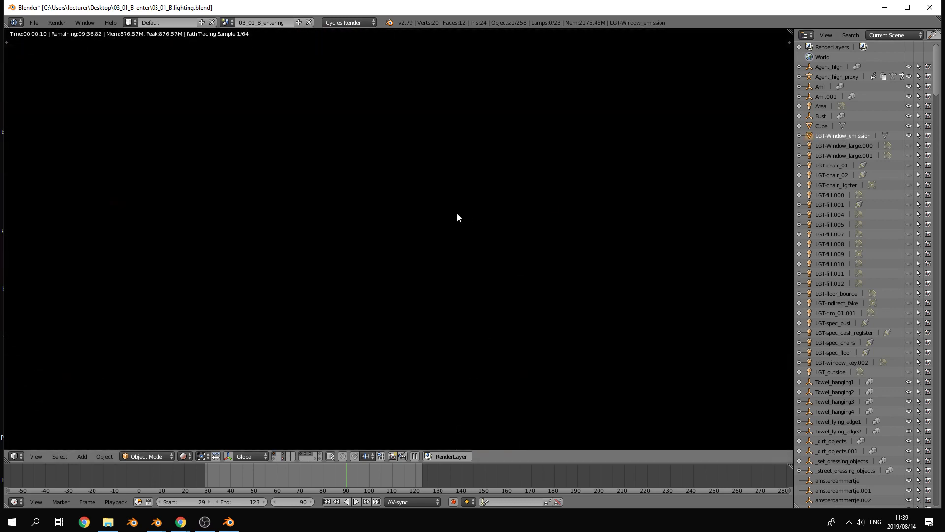
pyautogui.moveTo(457, 217); pyautogui.dragTo(350, 156, button='middle')
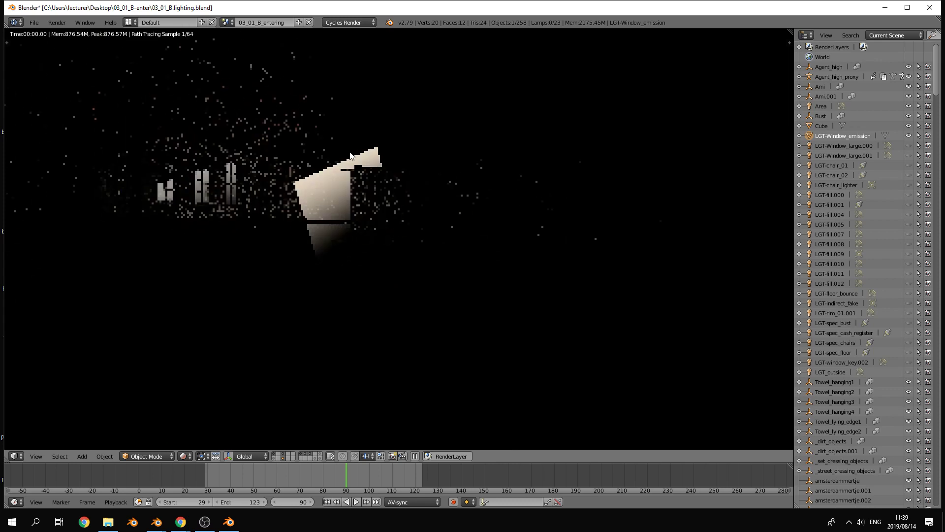
pyautogui.press('KP_0')
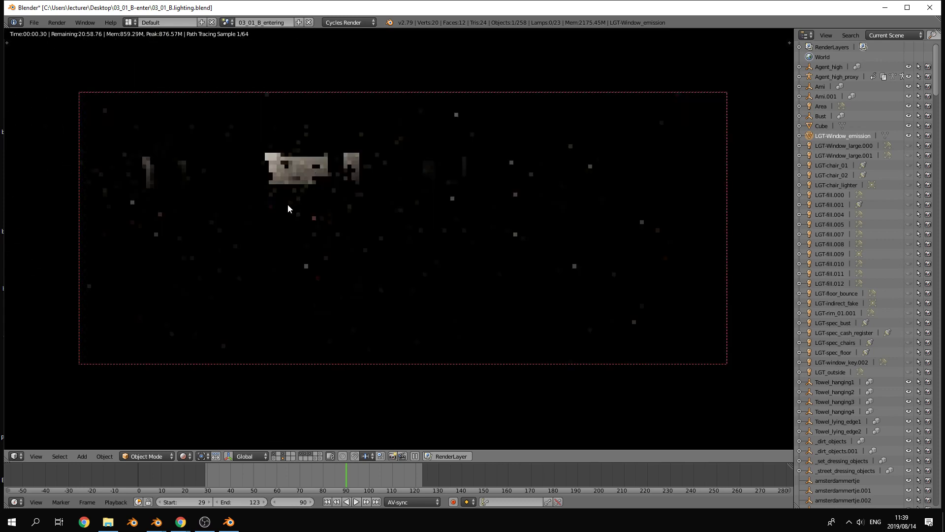
# Step: Show LGT_outside together with LGT-Window_emission and examine their combined light in the windows
pyautogui.scroll(-3, 885, 444)
pyautogui.scroll(-2, 885, 444)
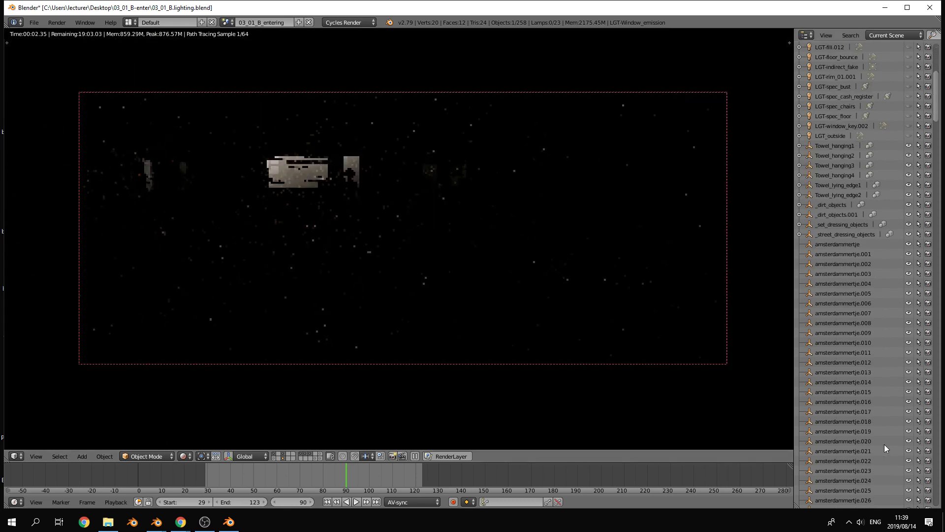
pyautogui.scroll(1, 884, 444)
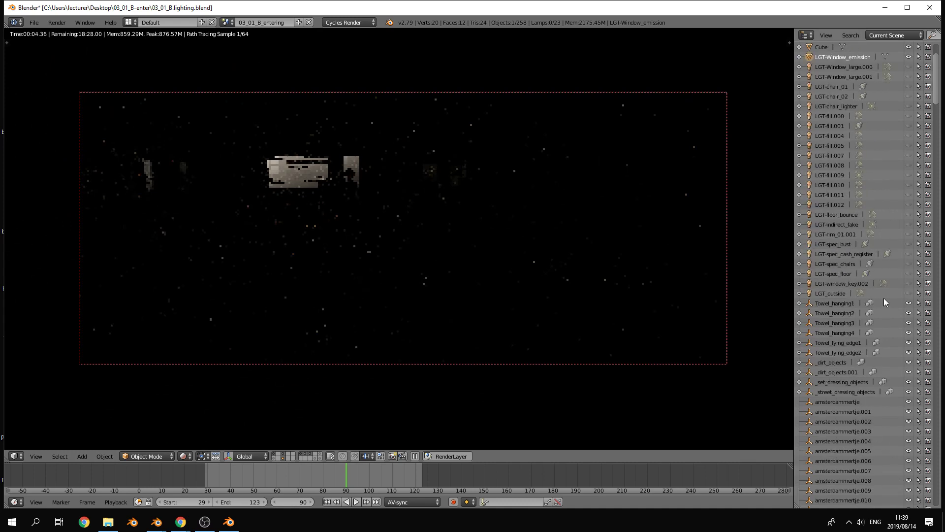
pyautogui.click(909, 293)
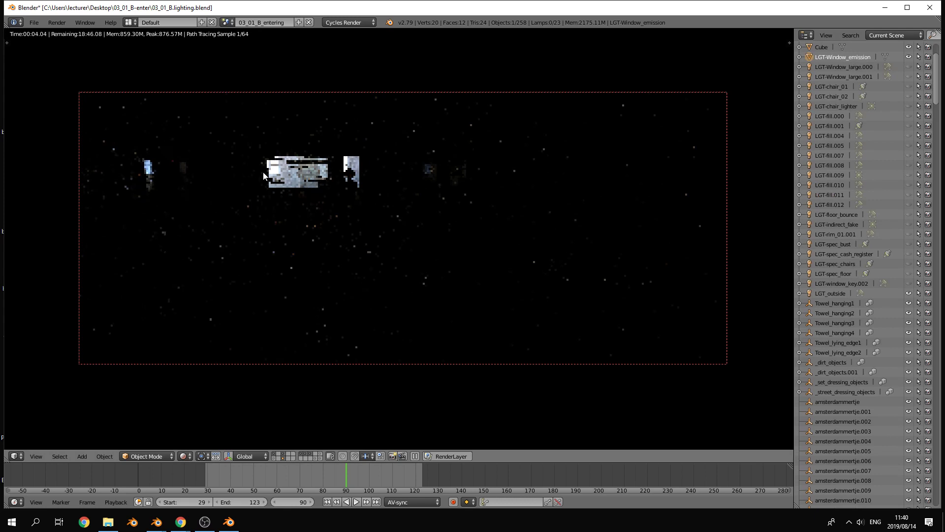
pyautogui.scroll(3, 915, 148)
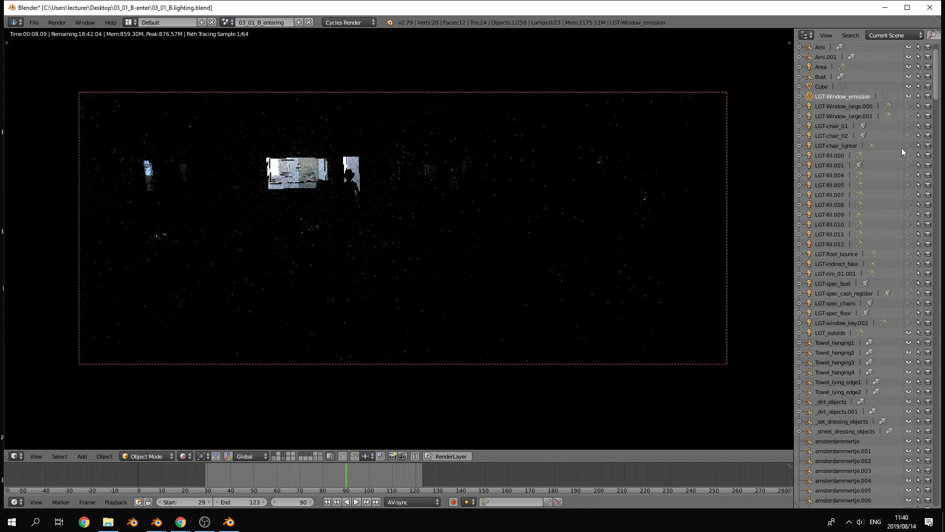
# Step: Hide LGT_outside and LGT-Window_emission, and show LGT-Window_large.000 and LGT-Window_large.001 one at a time, leaving the latter on
pyautogui.click(911, 330)
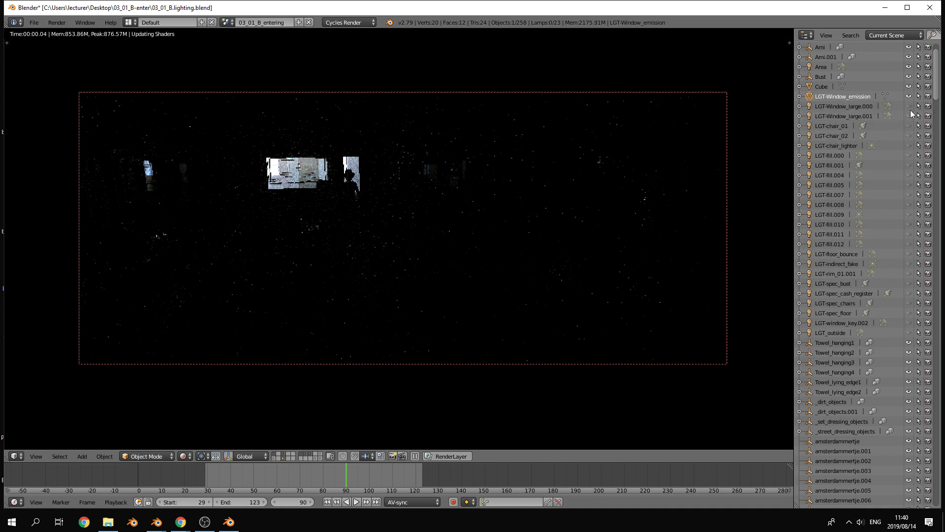
pyautogui.click(909, 97)
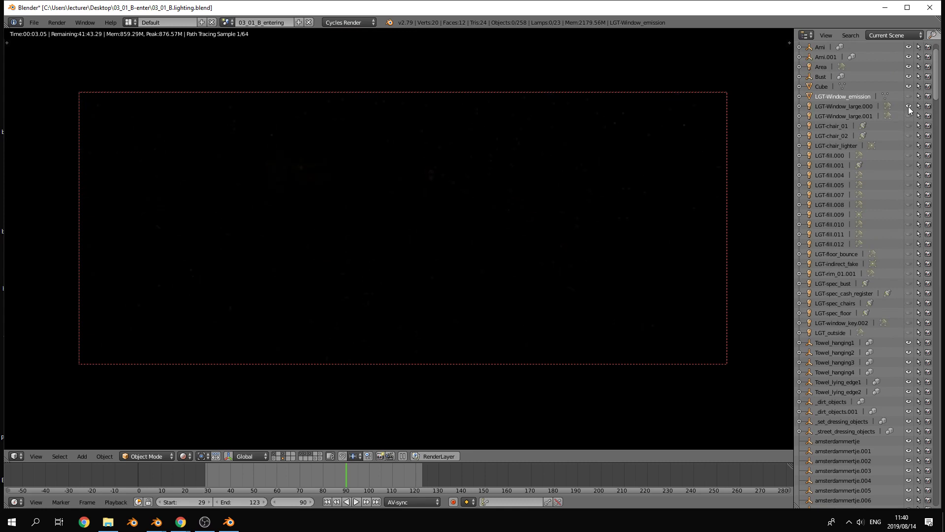
pyautogui.click(909, 106)
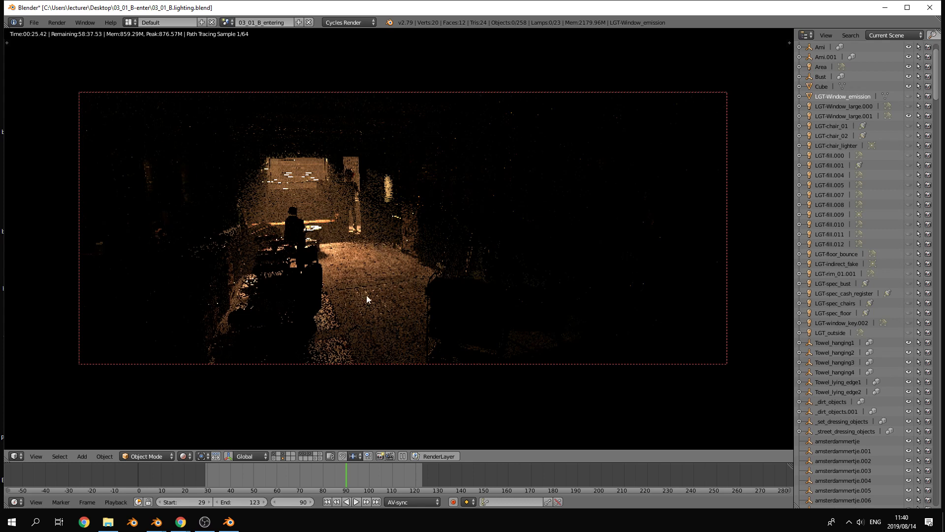
# Step: Find the fog object in the scene's object list and hide it from the viewport
pyautogui.scroll(-5, 831, 431)
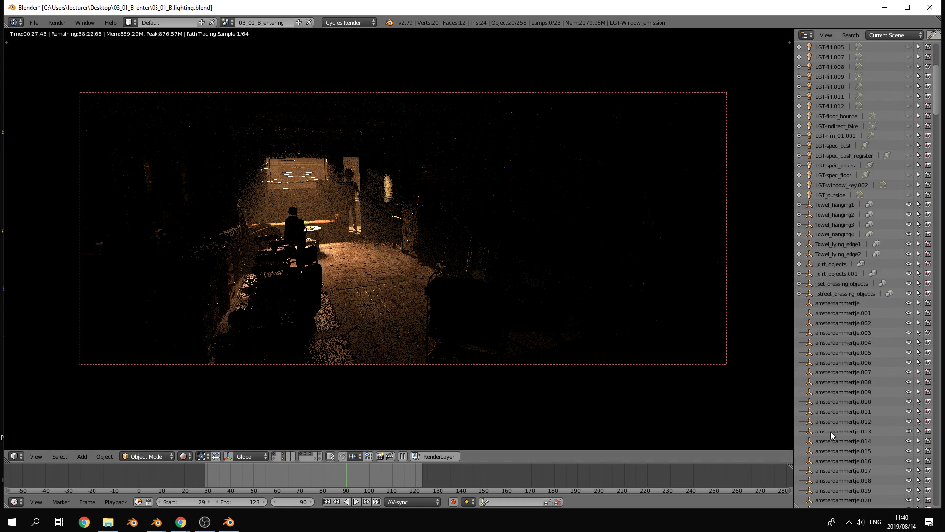
pyautogui.scroll(-18, 831, 432)
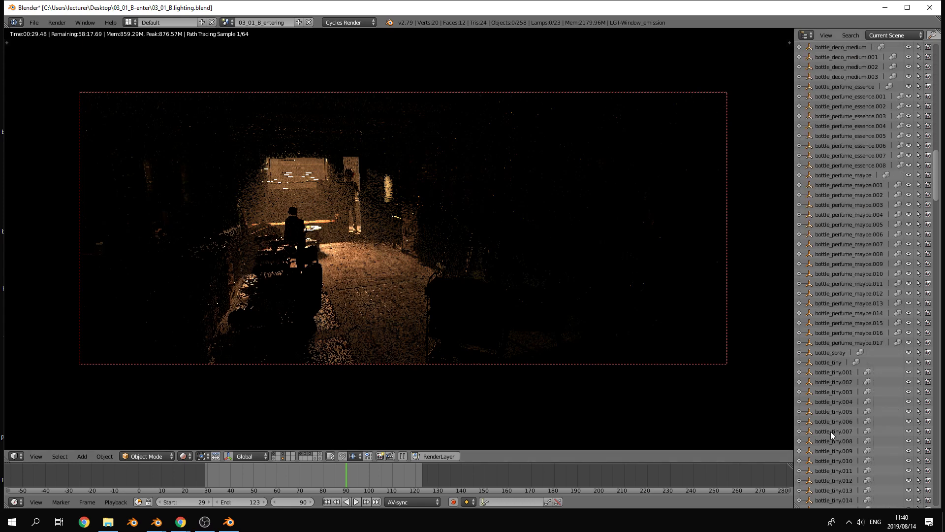
pyautogui.scroll(-15, 831, 431)
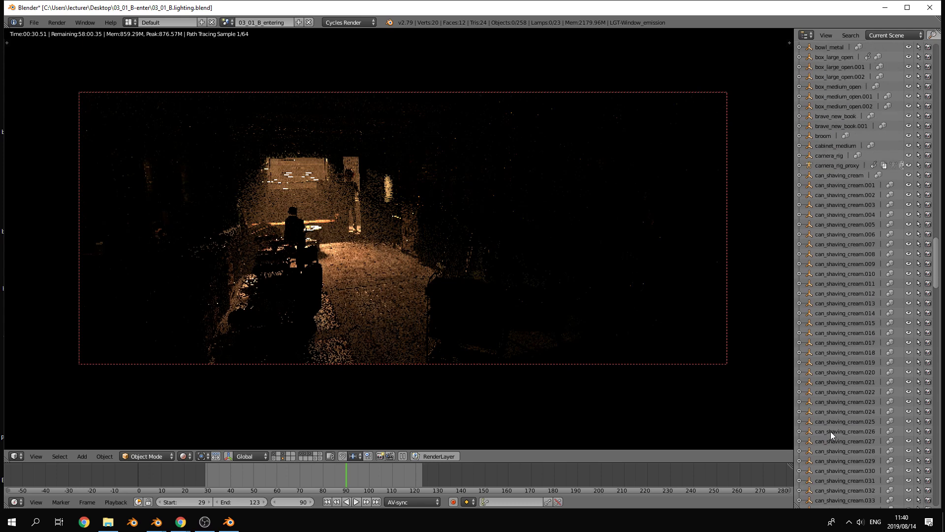
pyautogui.scroll(-15, 831, 432)
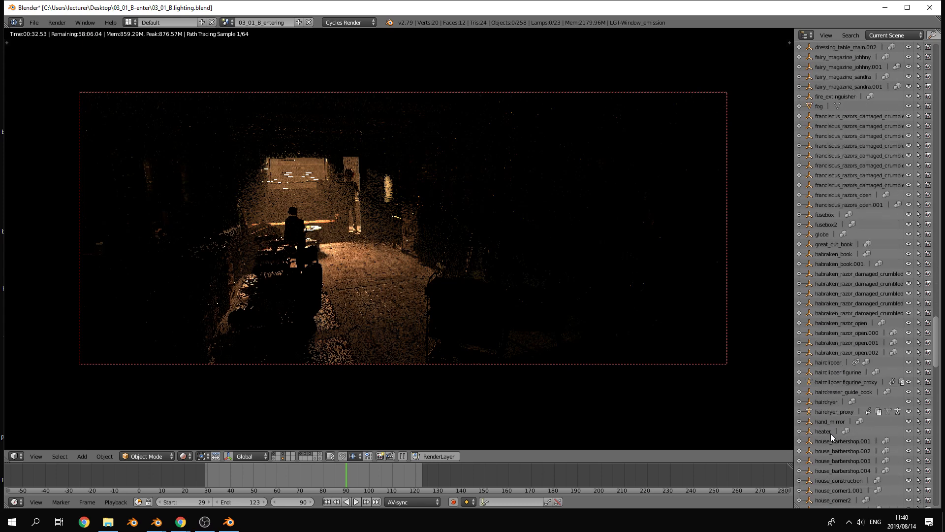
pyautogui.scroll(-15, 831, 433)
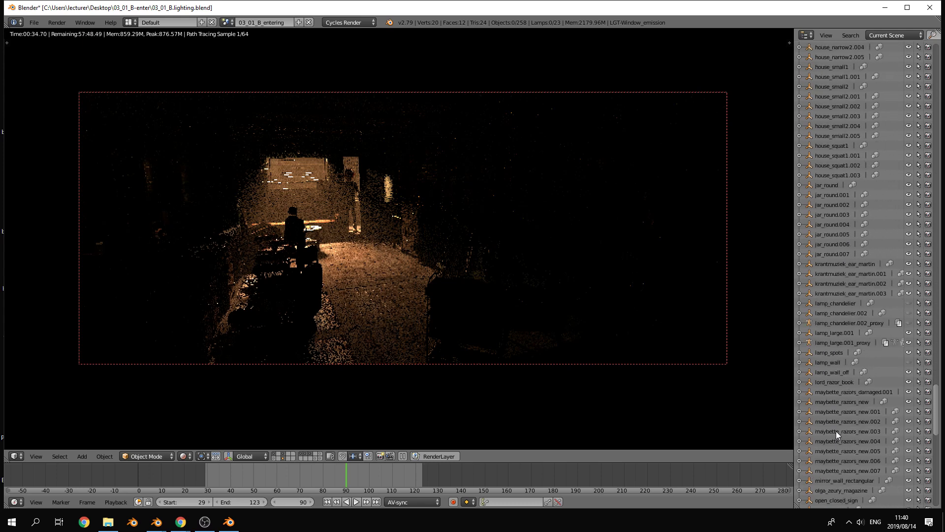
pyautogui.scroll(-8, 836, 430)
pyautogui.scroll(5, 835, 430)
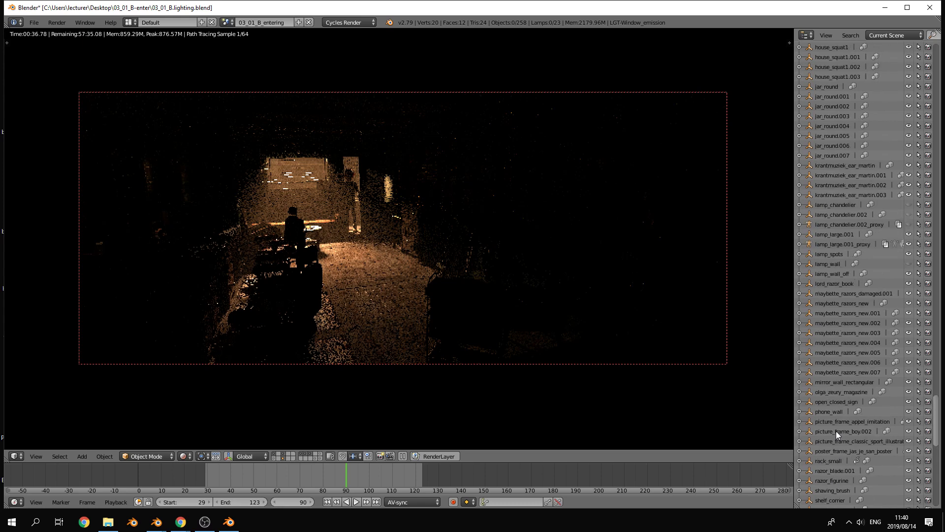
pyautogui.scroll(-2, 836, 430)
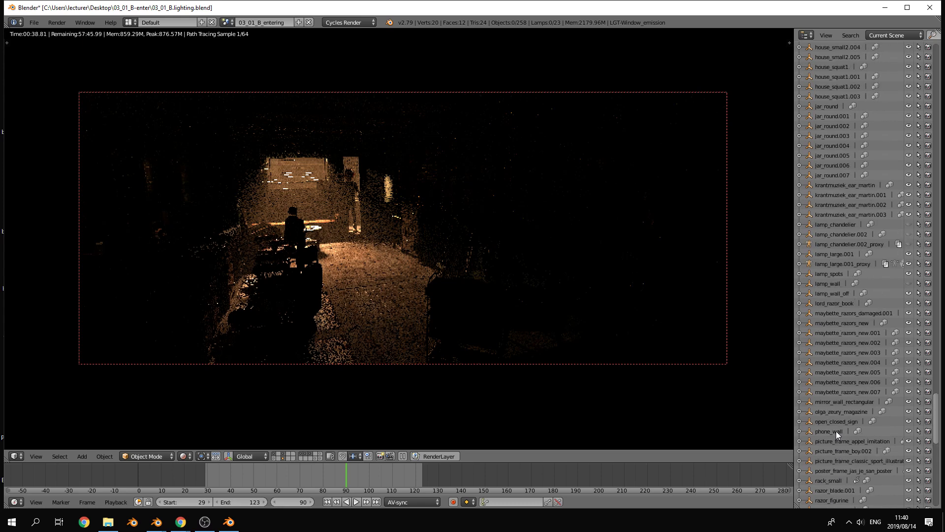
pyautogui.scroll(-2, 847, 423)
pyautogui.scroll(-13, 848, 422)
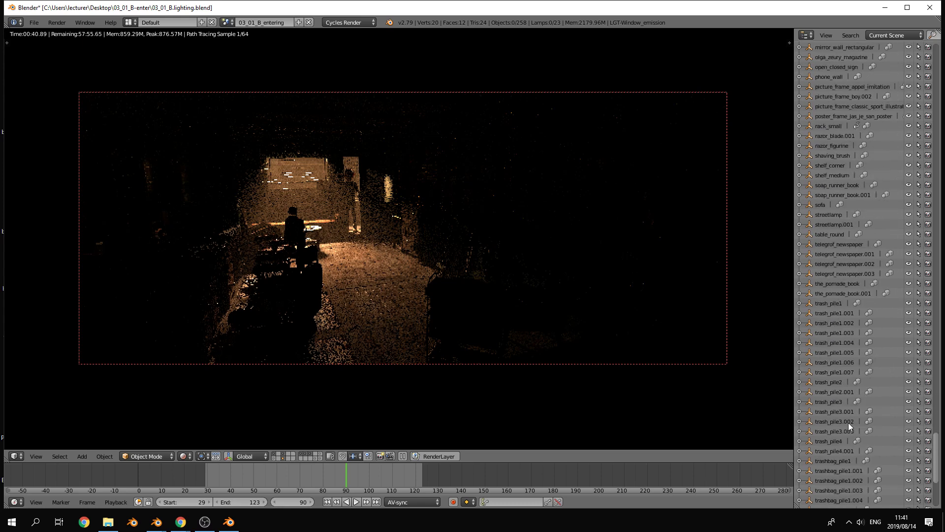
pyautogui.scroll(12, 849, 423)
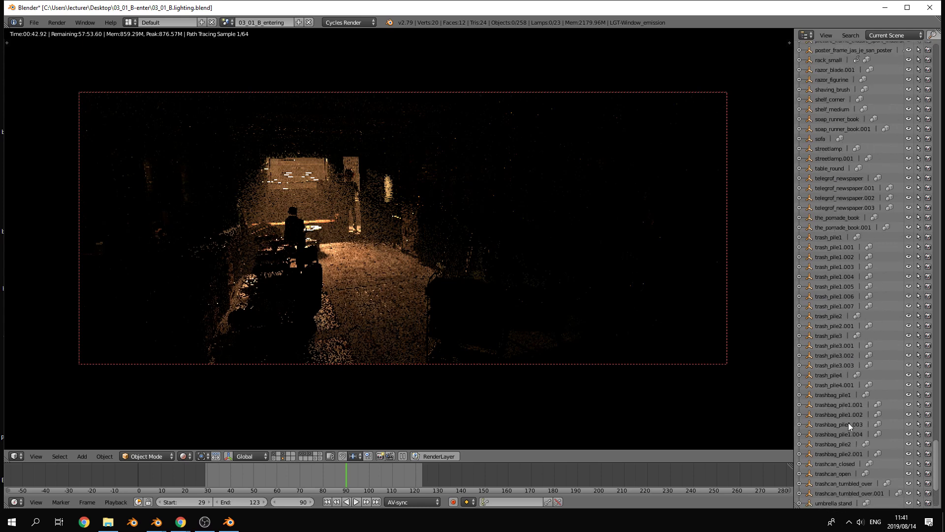
pyautogui.scroll(3, 849, 422)
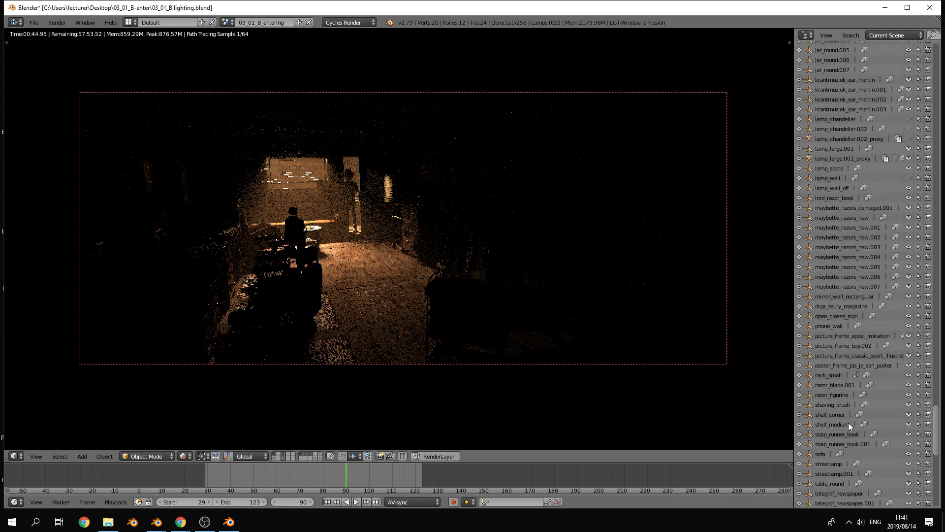
pyautogui.scroll(3, 849, 422)
pyautogui.scroll(10, 849, 422)
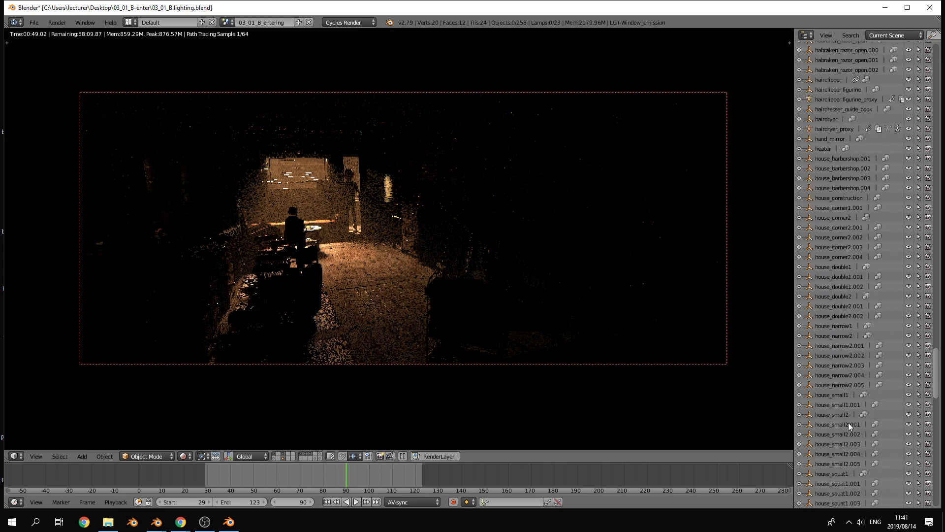
pyautogui.scroll(4, 849, 422)
pyautogui.scroll(2, 830, 419)
pyautogui.scroll(2, 830, 422)
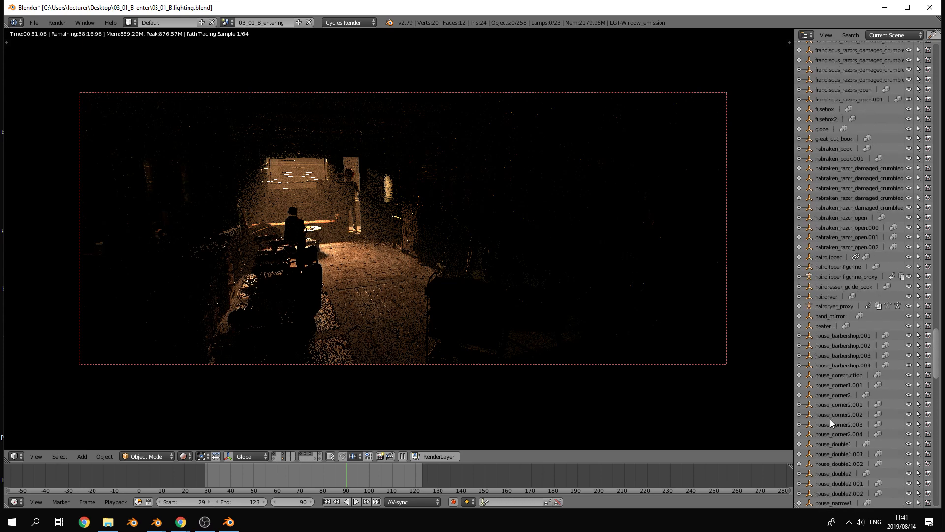
pyautogui.scroll(5, 842, 313)
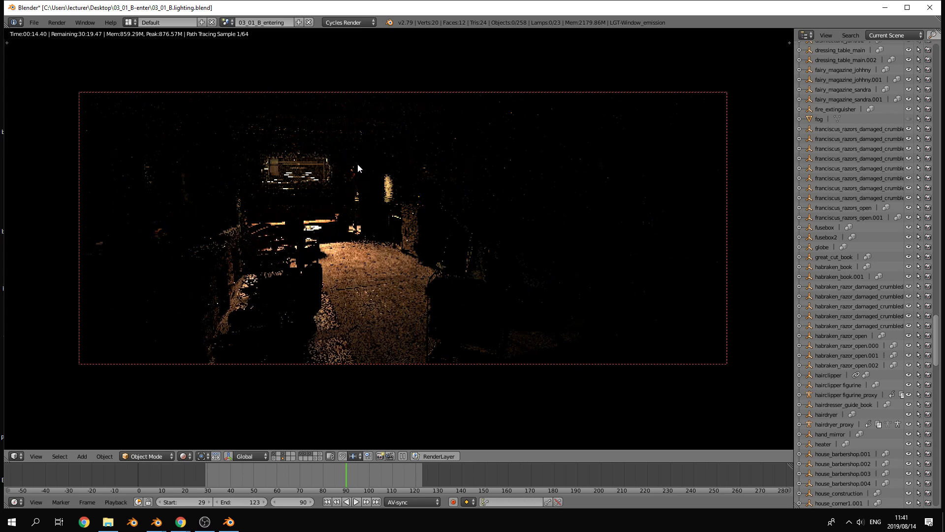
# Step: Show LGT-Window_emission, LGT-Window_large.000, LGT-window_key.002 and LGT_outside together with LGT-Window_large.001 and examine their combined light
pyautogui.scroll(5, 929, 350)
pyautogui.scroll(15, 934, 322)
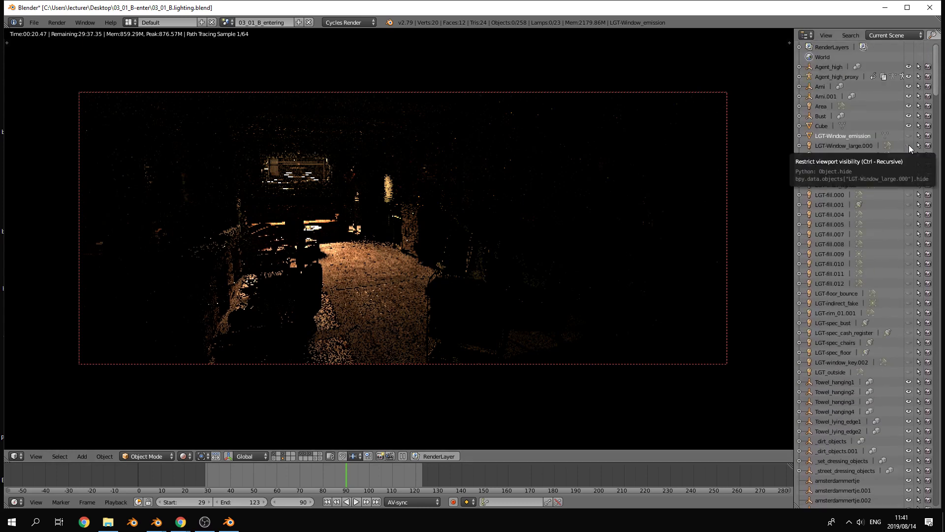
pyautogui.click(909, 146)
pyautogui.click(909, 136)
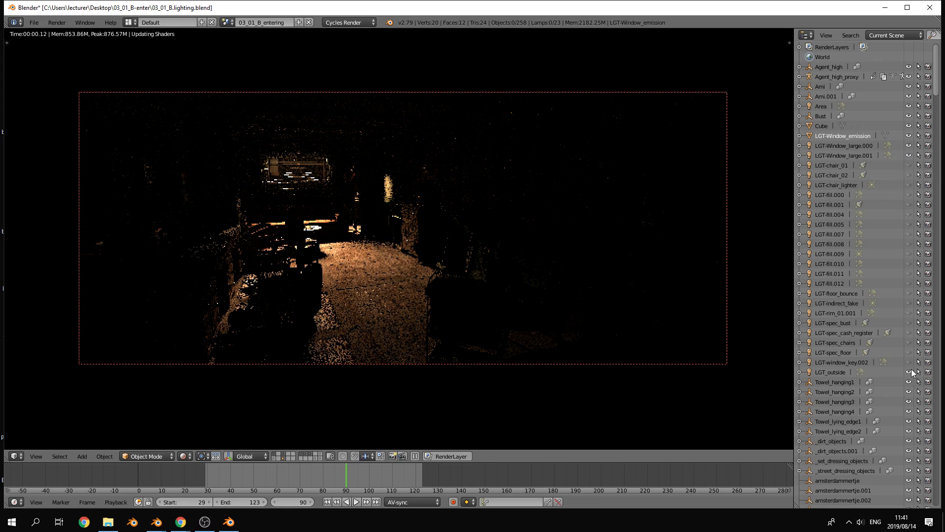
pyautogui.click(909, 362)
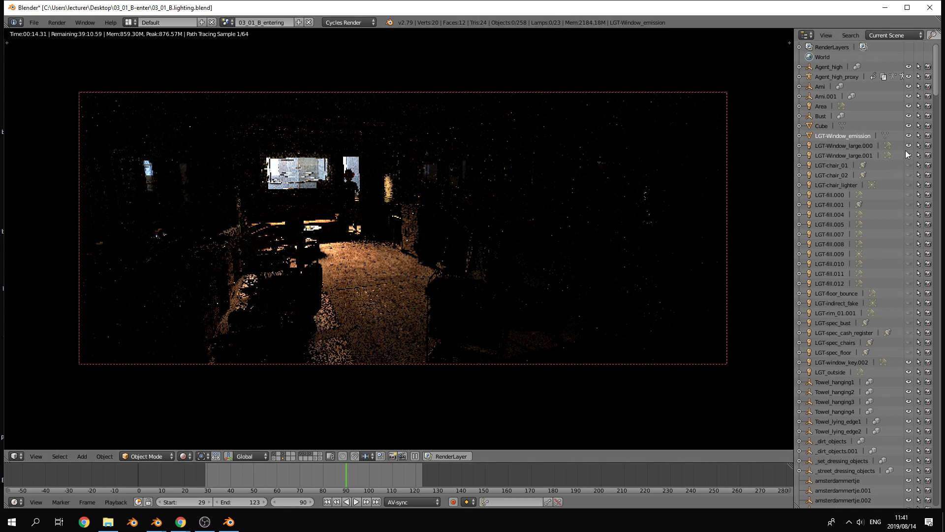
# Step: Hide all window lights and LGT_outside, and show only LGT-chair_01, LGT-chair_02 and LGT-chair_lighter to examine their light
pyautogui.moveTo(908, 155); pyautogui.dragTo(907, 136)
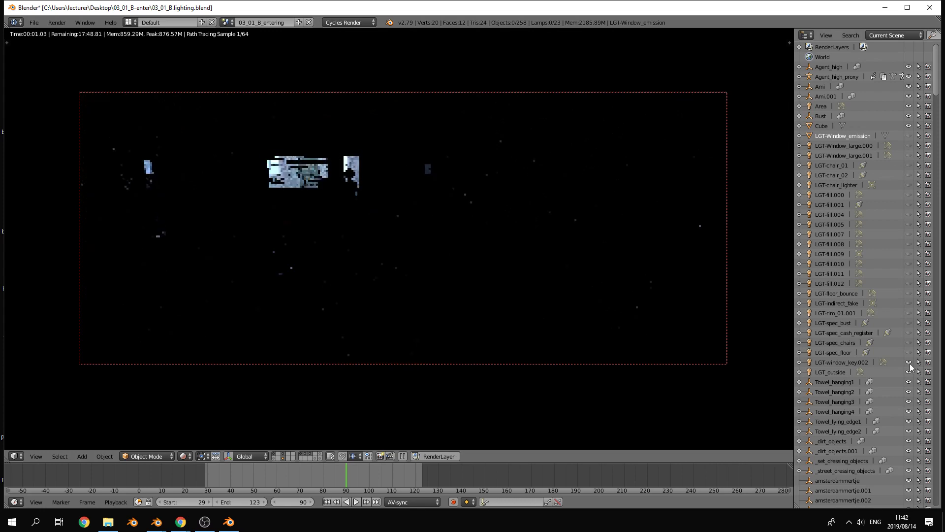
pyautogui.moveTo(909, 372); pyautogui.dragTo(909, 362)
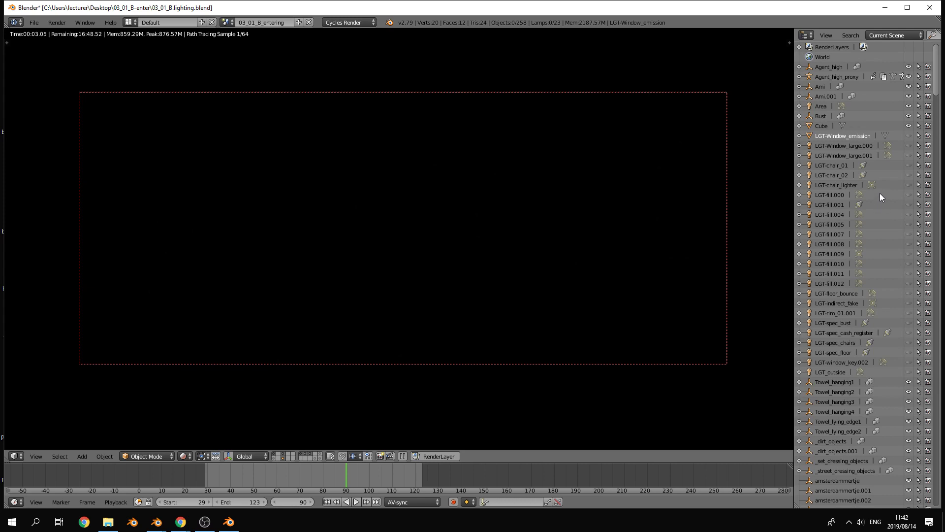
pyautogui.moveTo(910, 167); pyautogui.dragTo(911, 181)
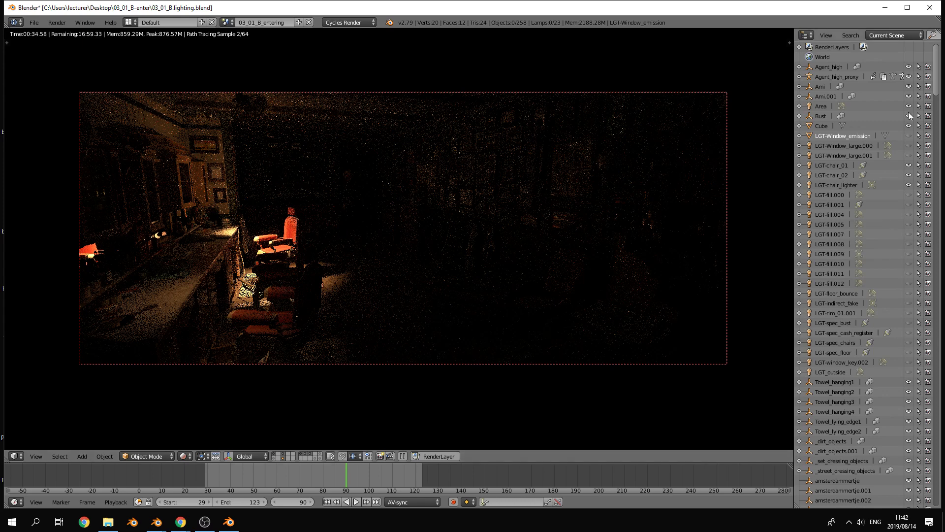
# Step: Hide the three chair lights and examine LGT-fill.000 on its own before hiding it
pyautogui.click(909, 165)
pyautogui.click(909, 186)
pyautogui.click(908, 175)
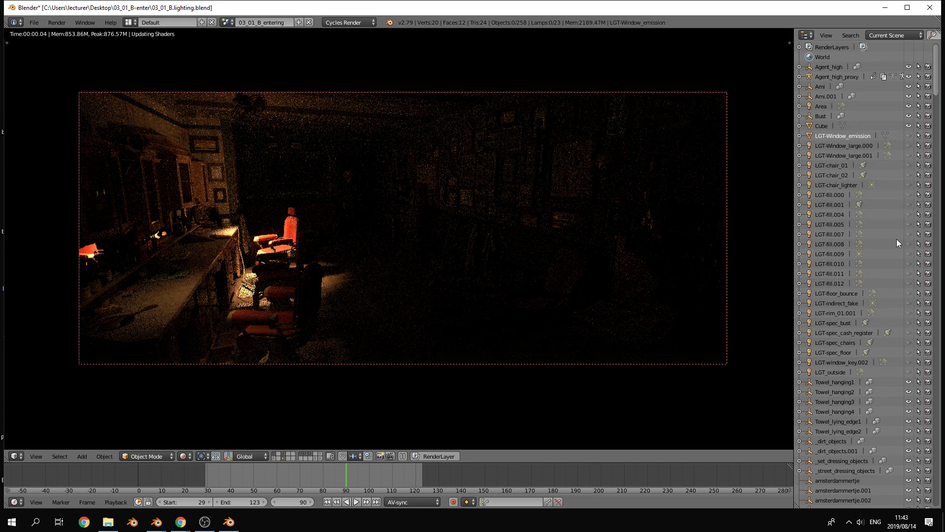
pyautogui.click(910, 195)
pyautogui.rightClick(910, 195)
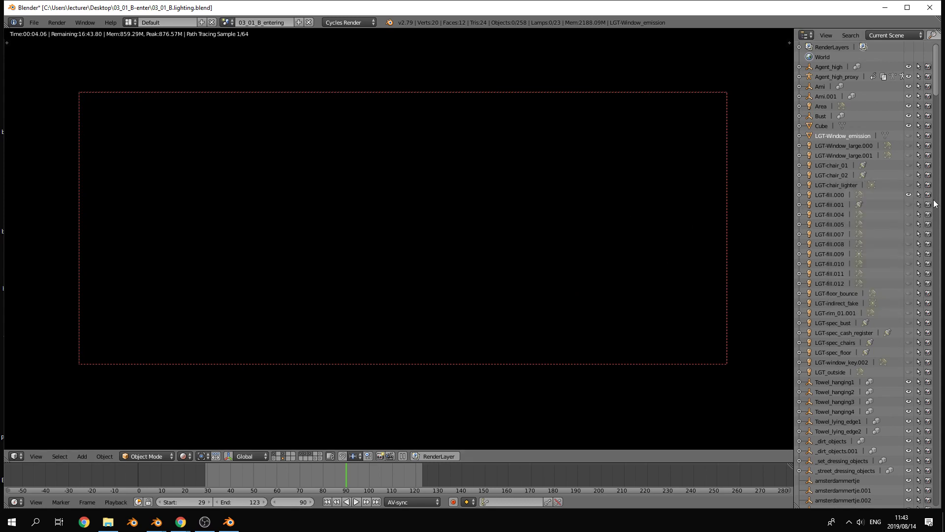
pyautogui.click(909, 195)
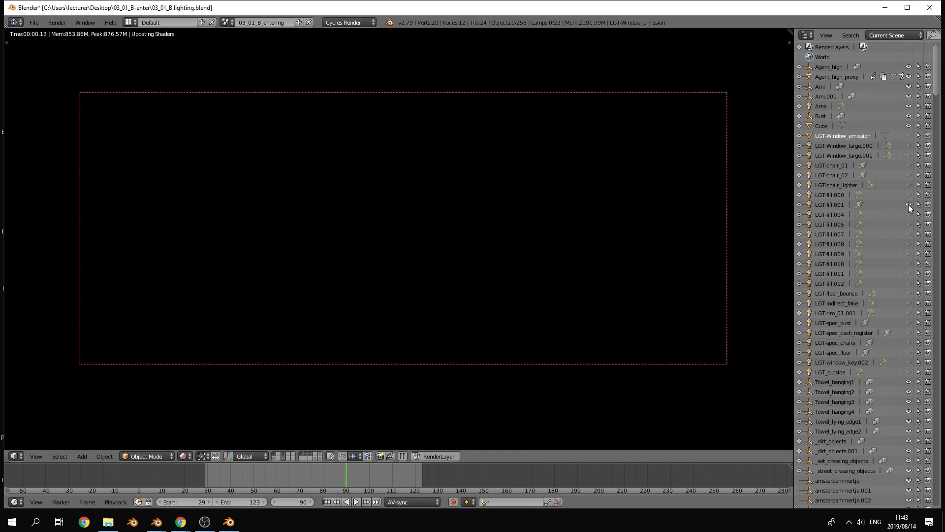
# Step: Examine LGT-fill.001, LGT-fill.004, LGT-fill.005 and LGT-fill.007 by showing these fill lights in turn, leaving only LGT-fill.007 on
pyautogui.click(908, 205)
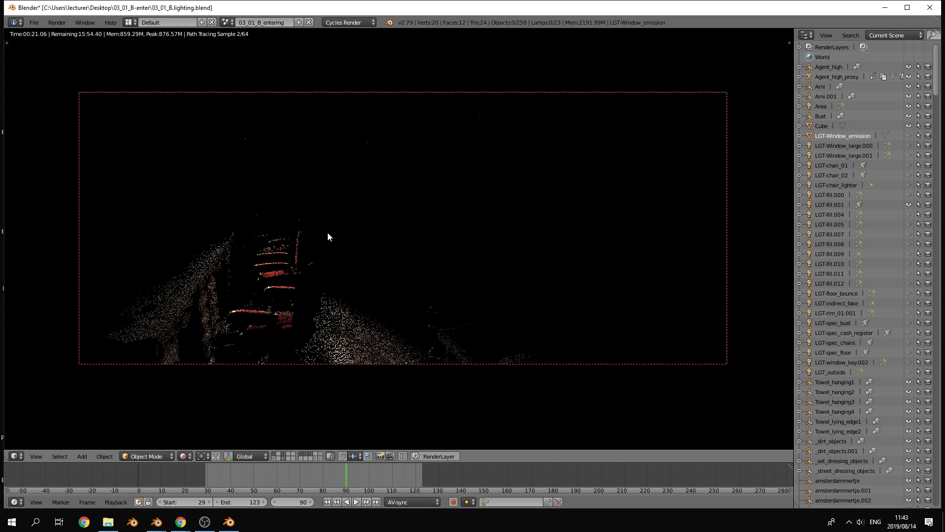
pyautogui.rightClick(909, 201)
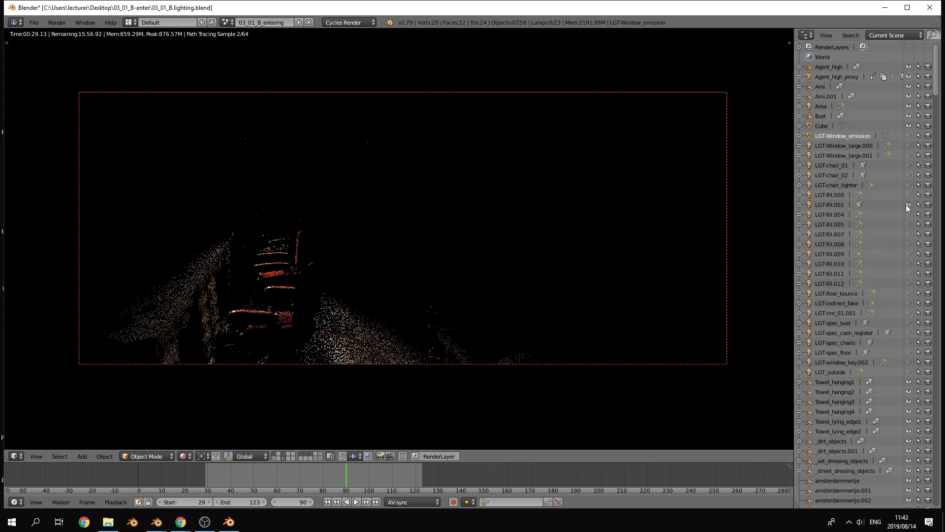
pyautogui.click(908, 204)
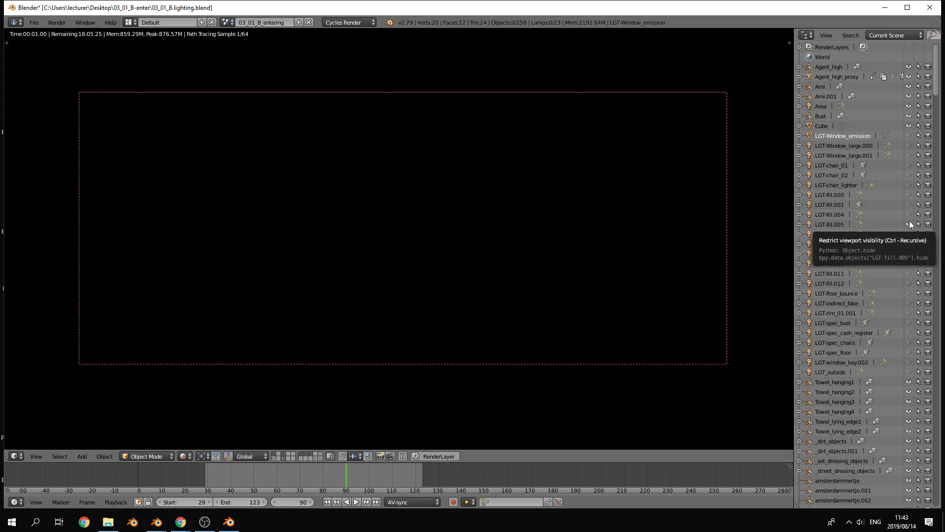
pyautogui.click(908, 214)
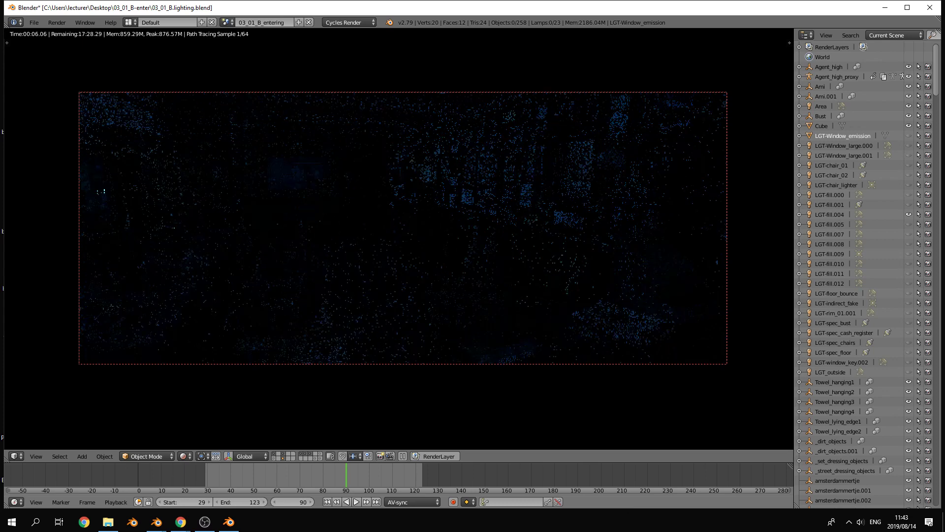
pyautogui.click(908, 224)
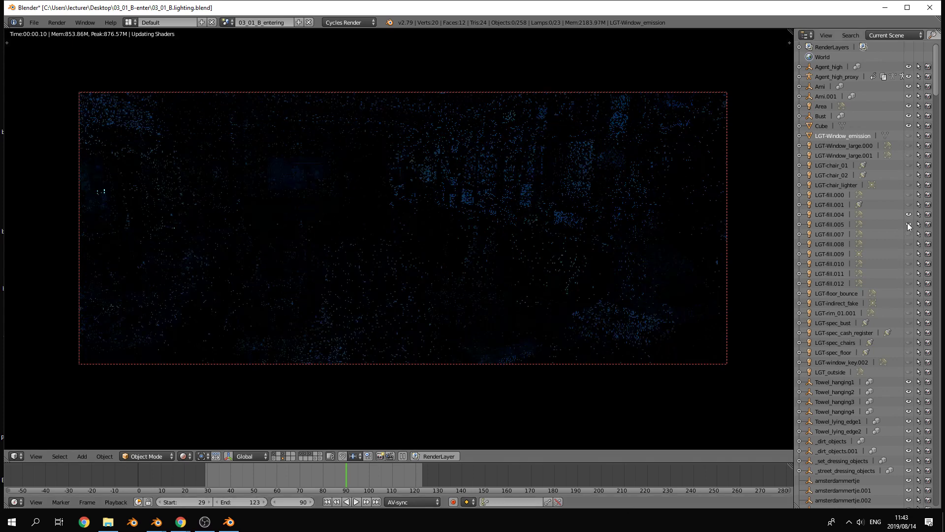
pyautogui.click(909, 235)
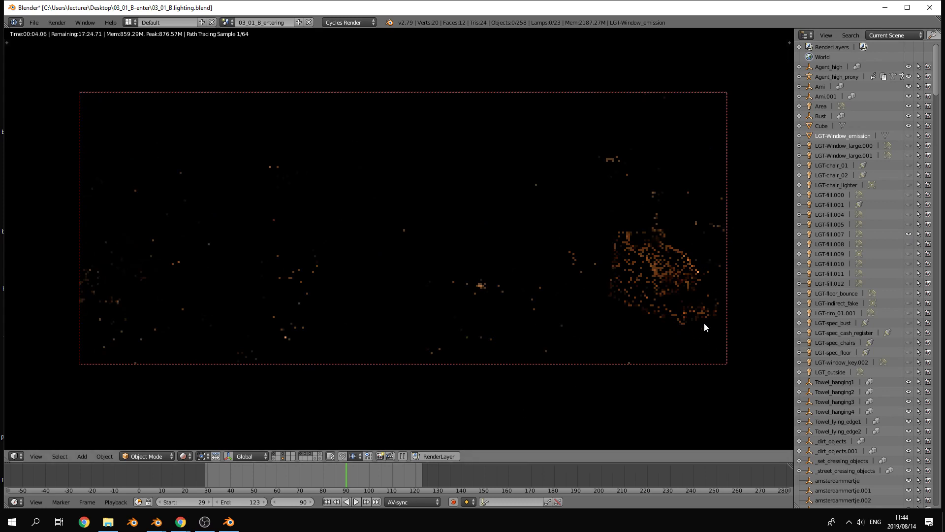
# Step: Hide LGT-fill.007 and show the fill lights LGT-fill.008 to LGT-fill.012 one at a time, leaving the last one on
pyautogui.click(909, 235)
pyautogui.click(909, 243)
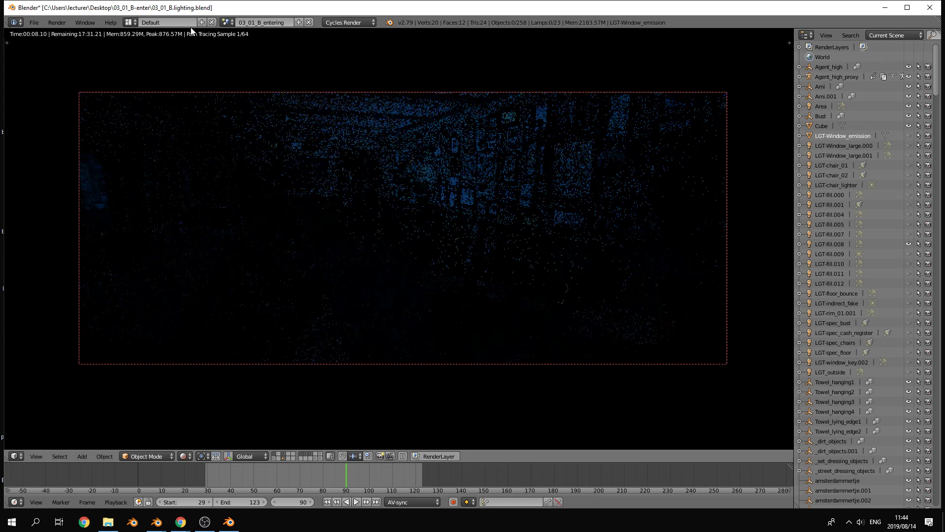
pyautogui.click(909, 243)
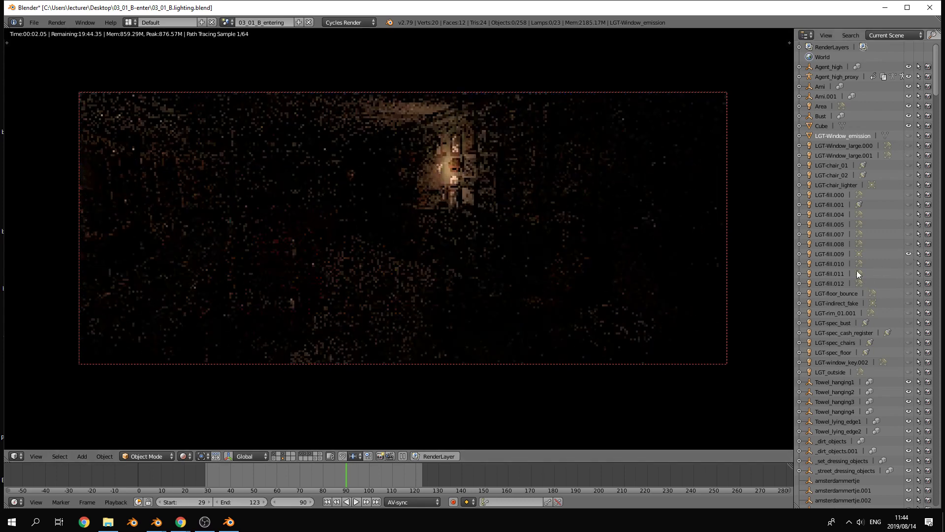
pyautogui.click(909, 253)
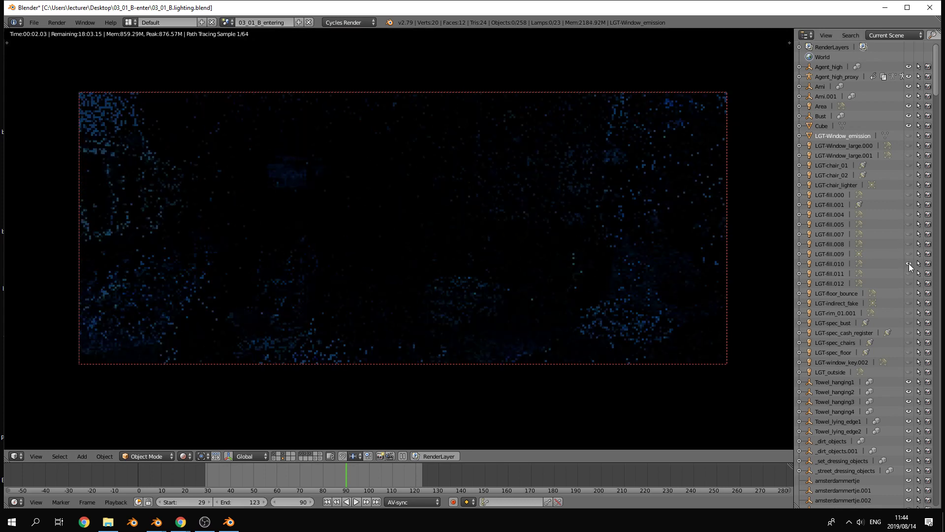
pyautogui.click(909, 264)
pyautogui.click(911, 274)
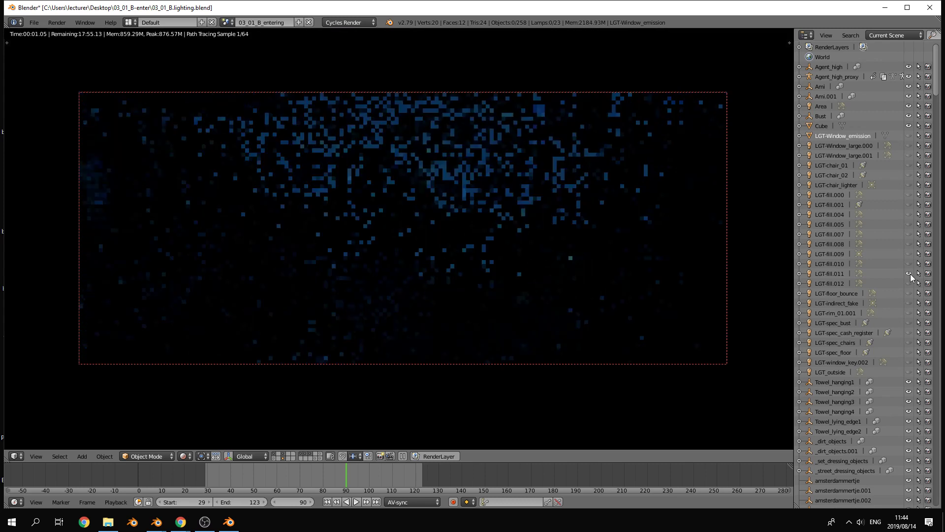
pyautogui.click(909, 274)
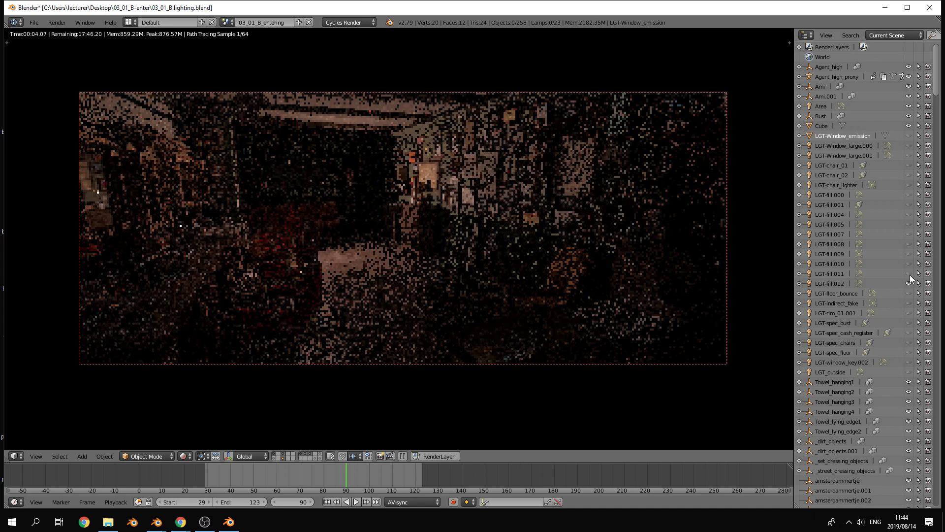
# Step: Show the fill lights LGT-fill.000 to LGT-fill.012 together, leaving out LGT-fill.010, to examine their combined light
pyautogui.click(909, 281)
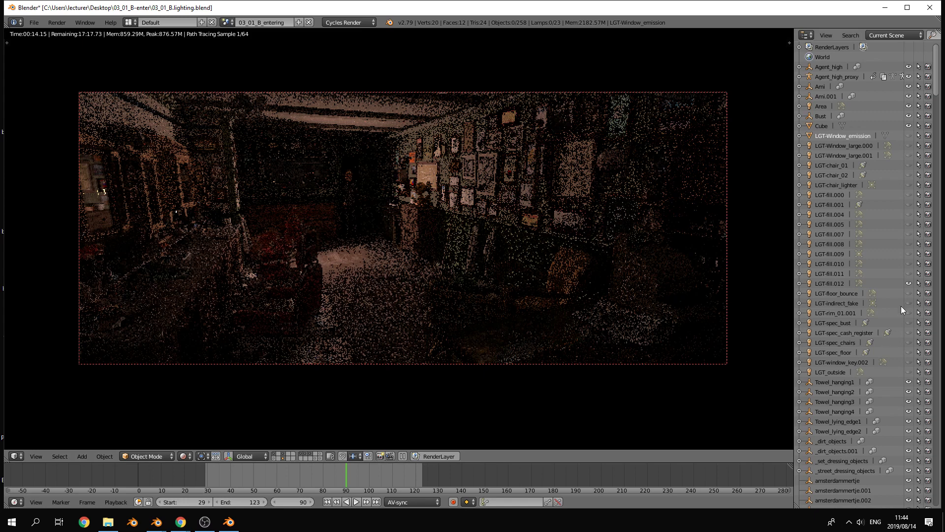
pyautogui.click(909, 273)
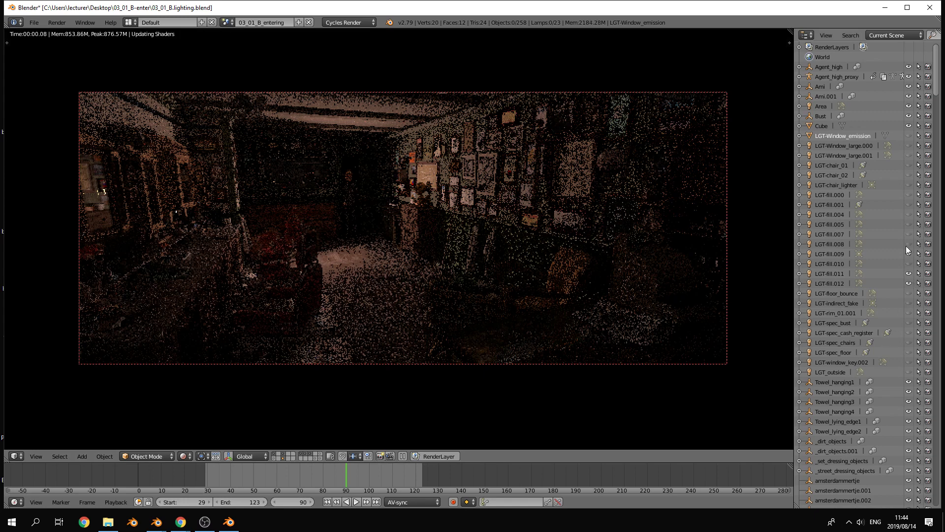
pyautogui.click(908, 215)
pyautogui.click(909, 204)
pyautogui.click(909, 195)
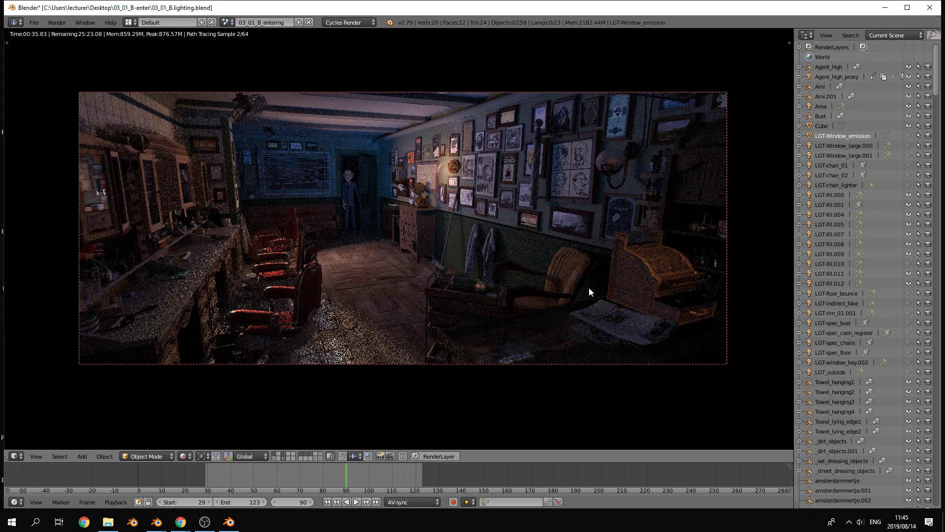
# Step: Toggle LGT-fill.005, LGT-fill.007, LGT-fill.008 and LGT-fill.009 in turn to compare their contributions, then swap LGT-fill.009 for LGT-fill.010
pyautogui.click(909, 234)
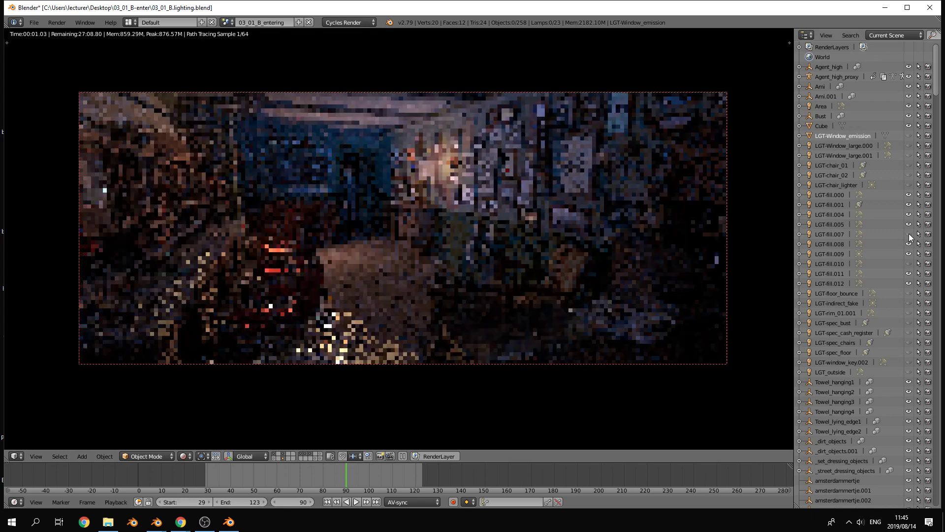
pyautogui.click(908, 234)
pyautogui.click(909, 225)
pyautogui.click(910, 224)
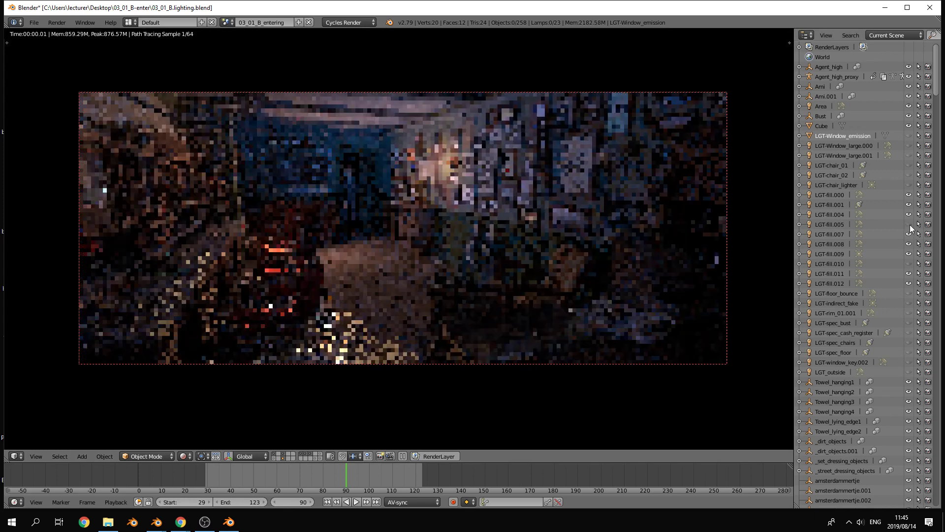
pyautogui.click(910, 241)
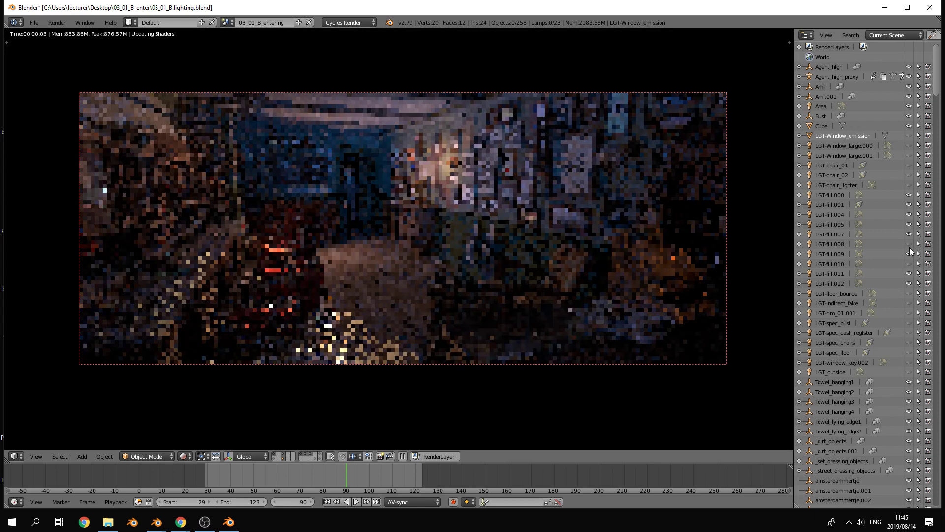
pyautogui.click(909, 244)
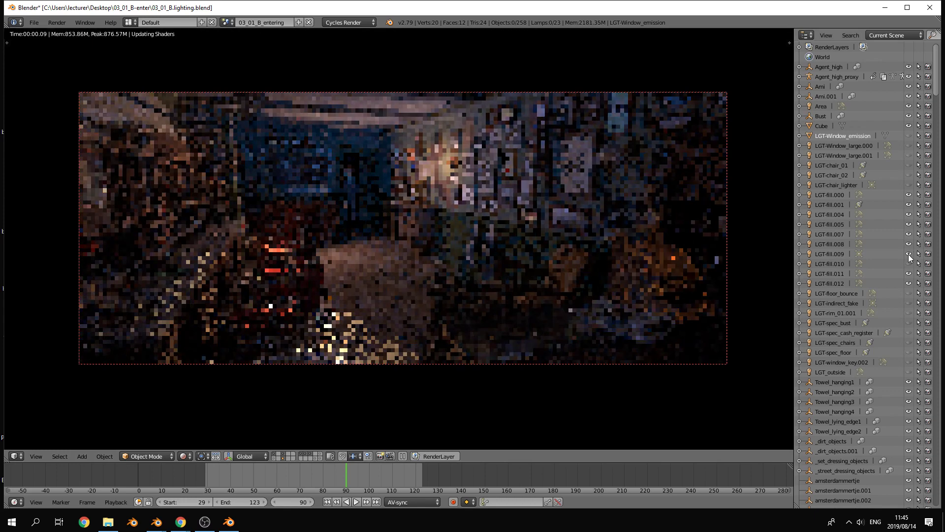
pyautogui.click(909, 253)
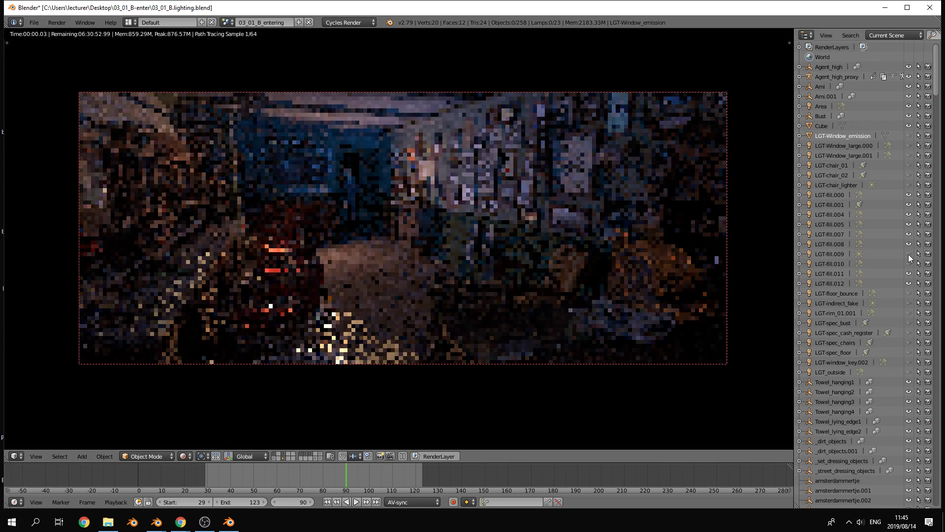
pyautogui.click(909, 255)
pyautogui.click(908, 260)
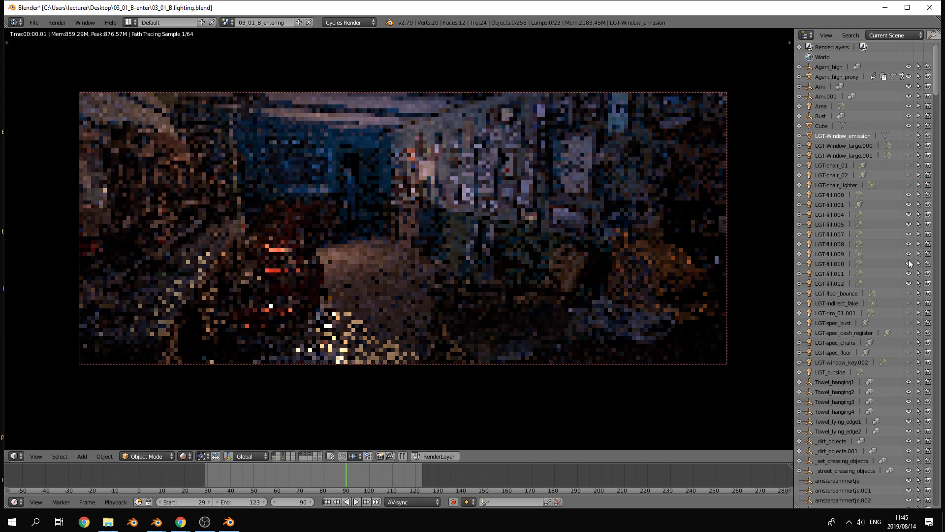
pyautogui.click(909, 264)
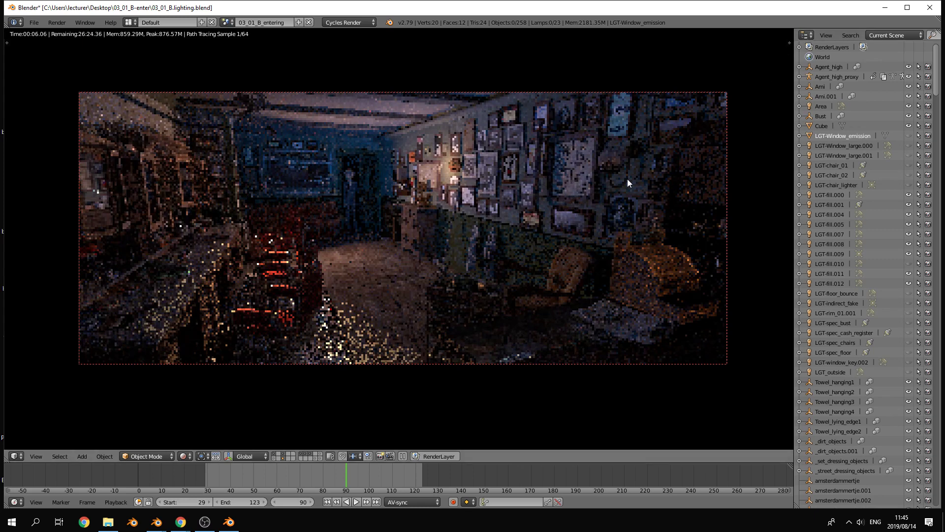
pyautogui.click(908, 253)
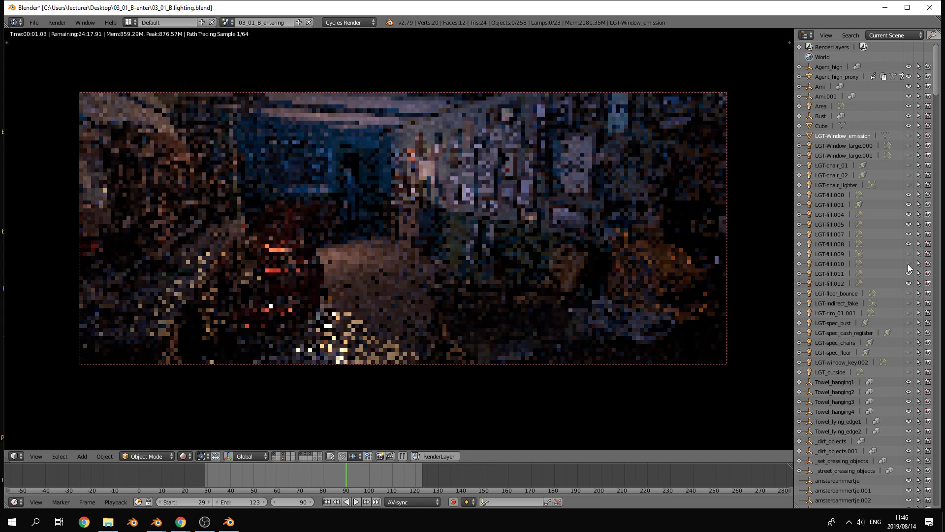
pyautogui.click(909, 264)
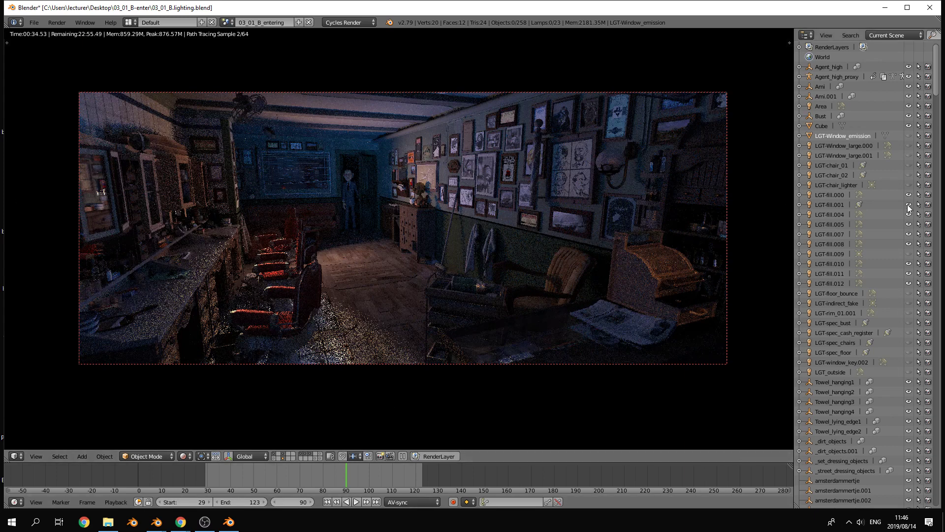
# Step: Hide all fill lights and examine LGT-spec_bust, LGT-spec_cash_register, LGT-spec_chairs and LGT-spec_floor by showing them one after another
pyautogui.moveTo(908, 205); pyautogui.dragTo(908, 283)
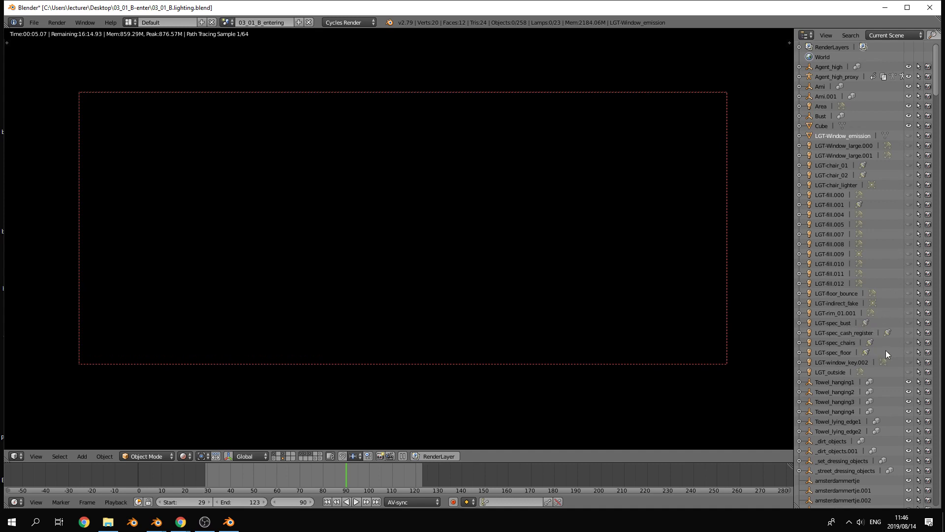
pyautogui.click(908, 323)
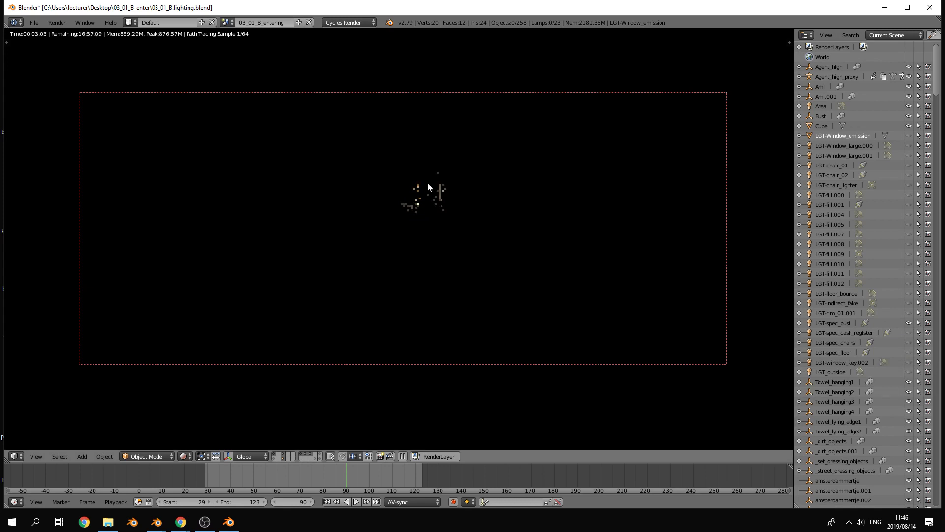
pyautogui.click(909, 333)
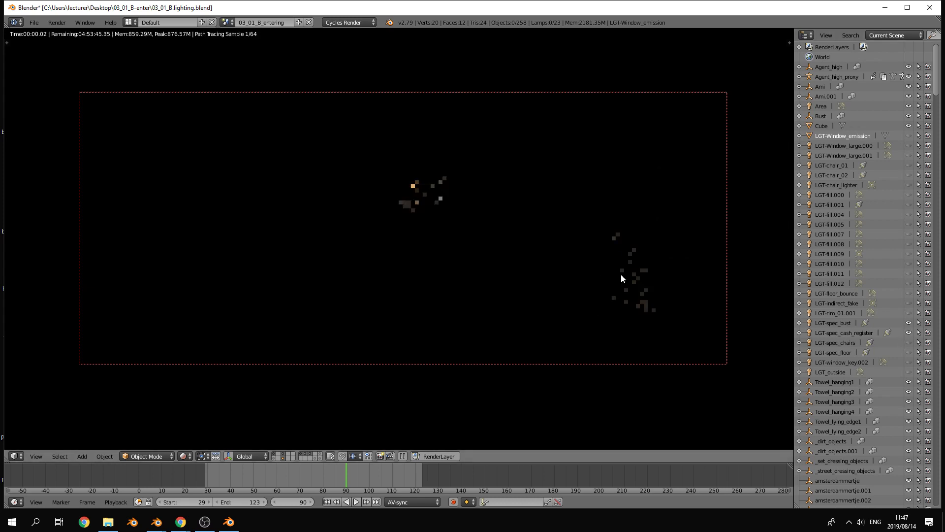
pyautogui.click(909, 342)
pyautogui.click(908, 352)
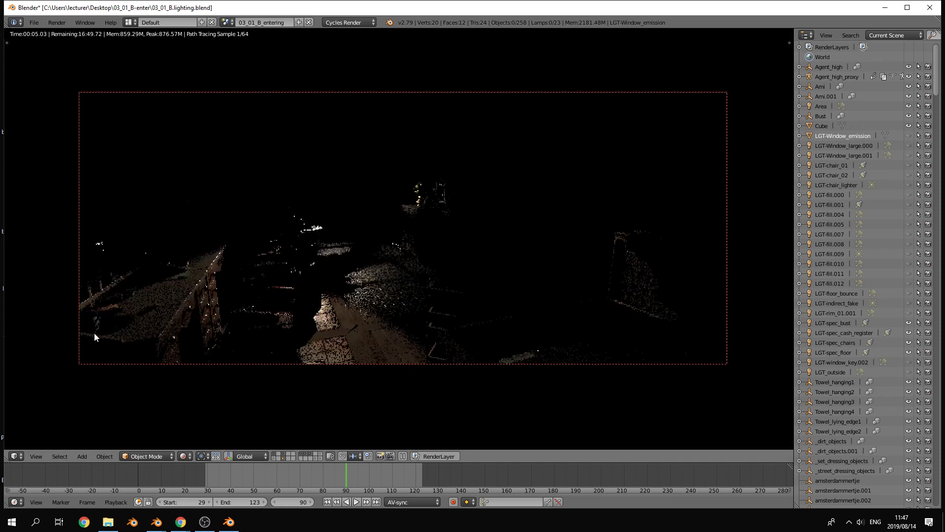
# Step: Hide the spec lights and examine LGT-floor_bounce, LGT-indirect_fake and LGT-rim_01.001 by showing each in turn
pyautogui.click(910, 333)
pyautogui.click(909, 343)
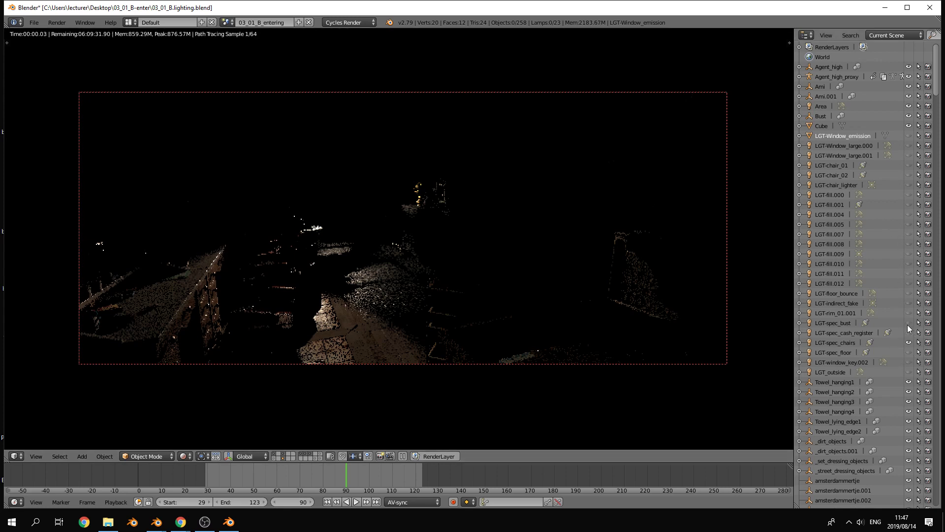
pyautogui.click(909, 293)
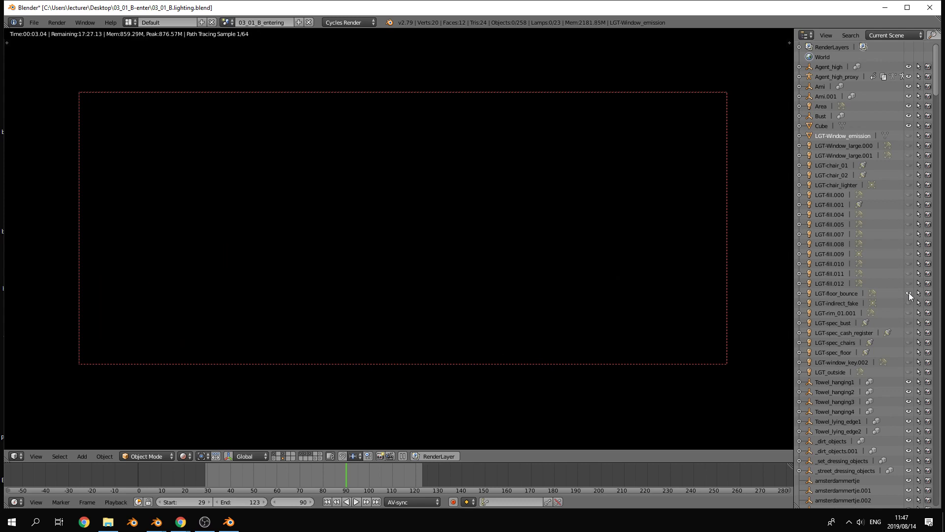
pyautogui.click(910, 302)
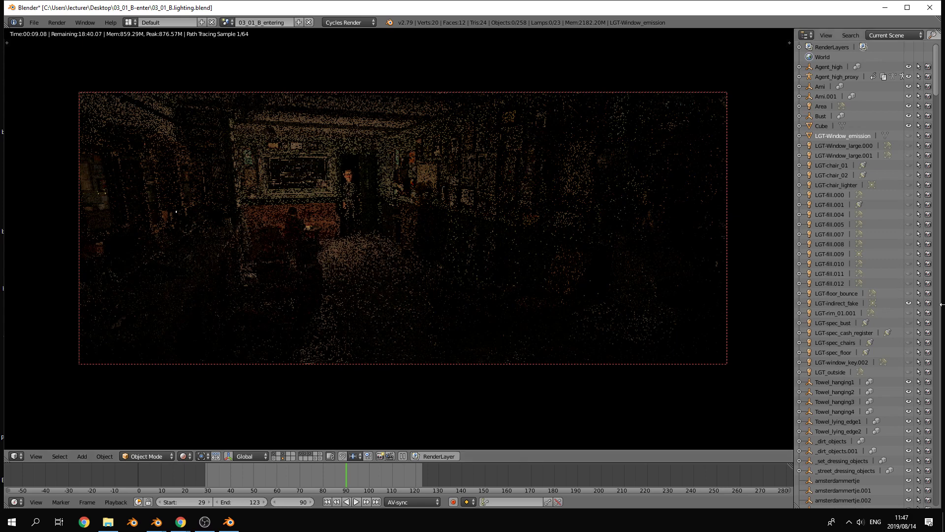
pyautogui.click(909, 305)
pyautogui.click(909, 313)
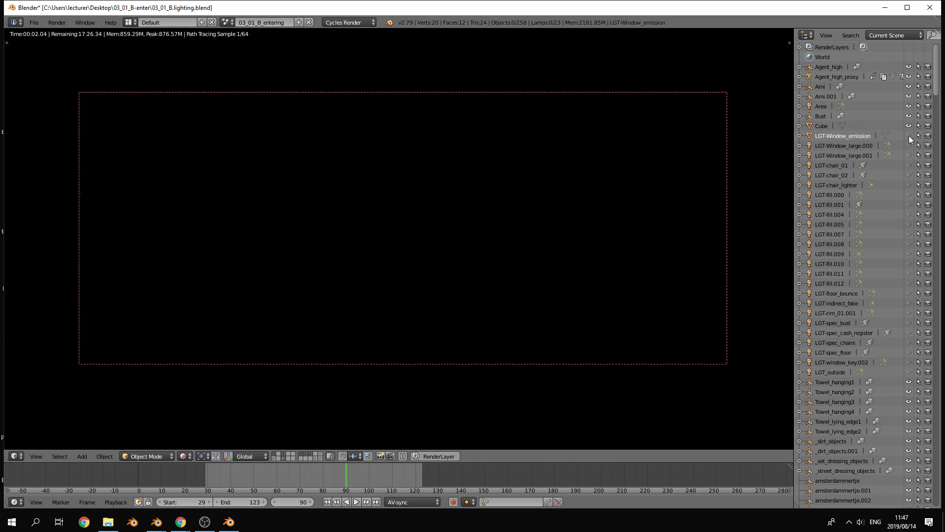
# Step: Show LGT-Window_emission, LGT-Window_large.000, LGT-Window_large.001, LGT-window_key.002 and LGT_outside together
pyautogui.moveTo(909, 136); pyautogui.dragTo(910, 155)
pyautogui.click(909, 362)
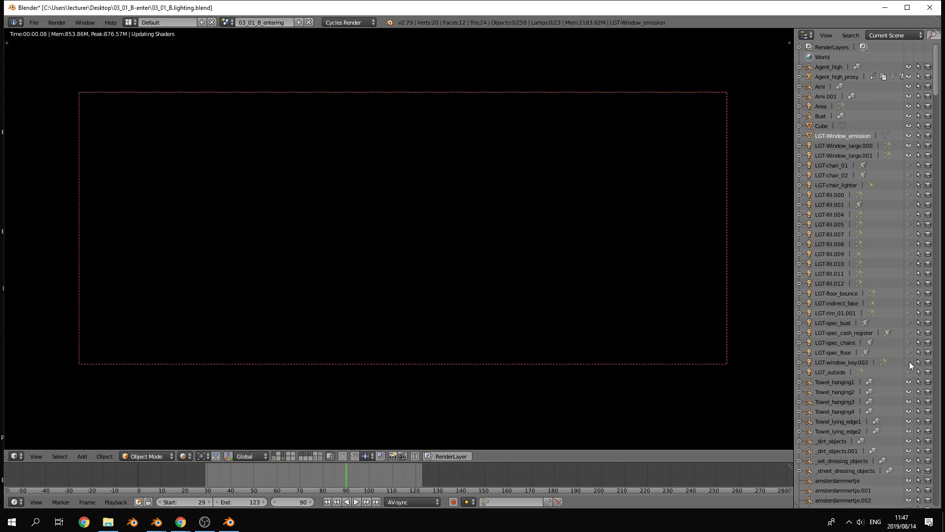
pyautogui.click(909, 372)
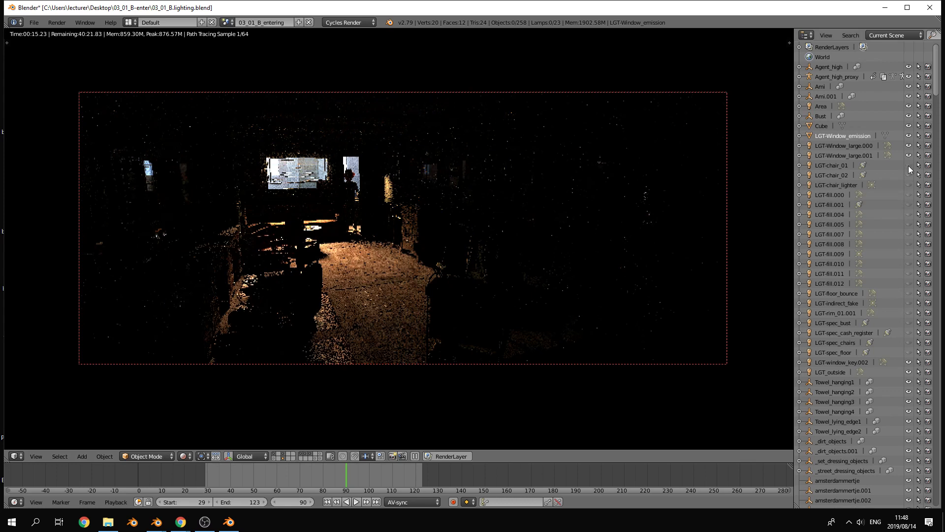
# Step: Add the chair lights, LGT-fill.009 and the spec lights, followed by the remaining fill, bounce, indirect and rim lights
pyautogui.moveTo(909, 165); pyautogui.dragTo(908, 176)
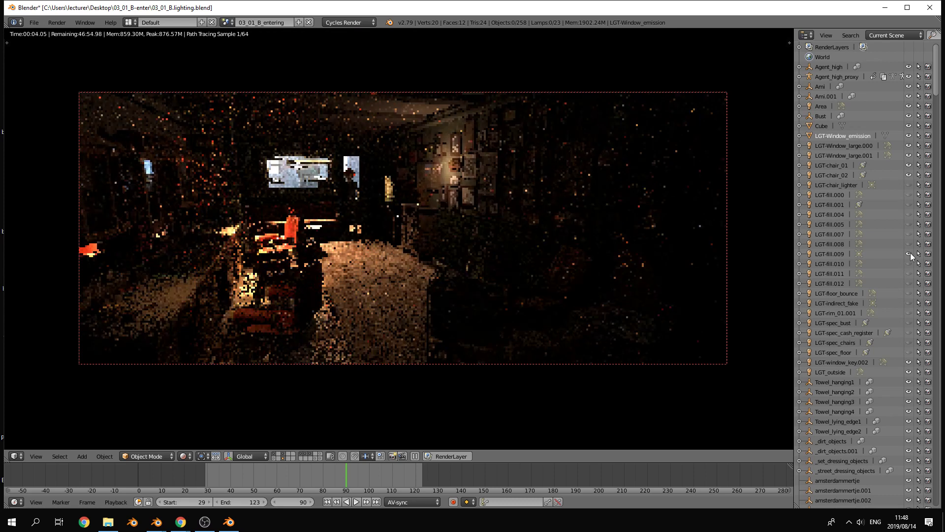
pyautogui.click(908, 253)
pyautogui.moveTo(909, 323); pyautogui.dragTo(909, 352)
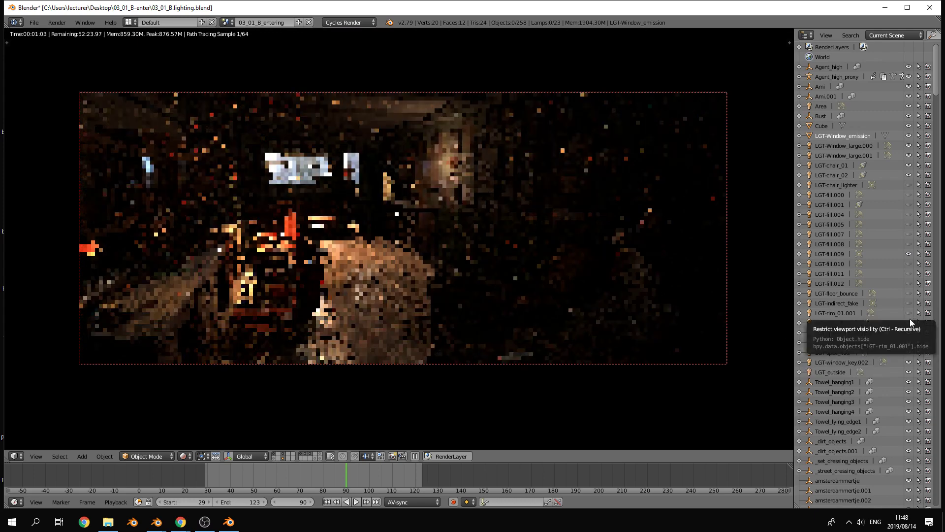
pyautogui.click(909, 313)
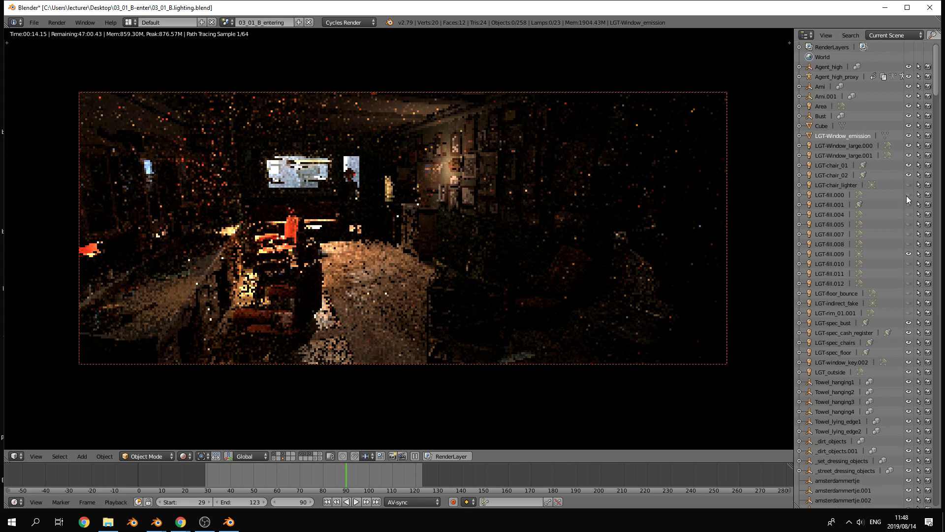
pyautogui.moveTo(909, 185); pyautogui.dragTo(910, 315)
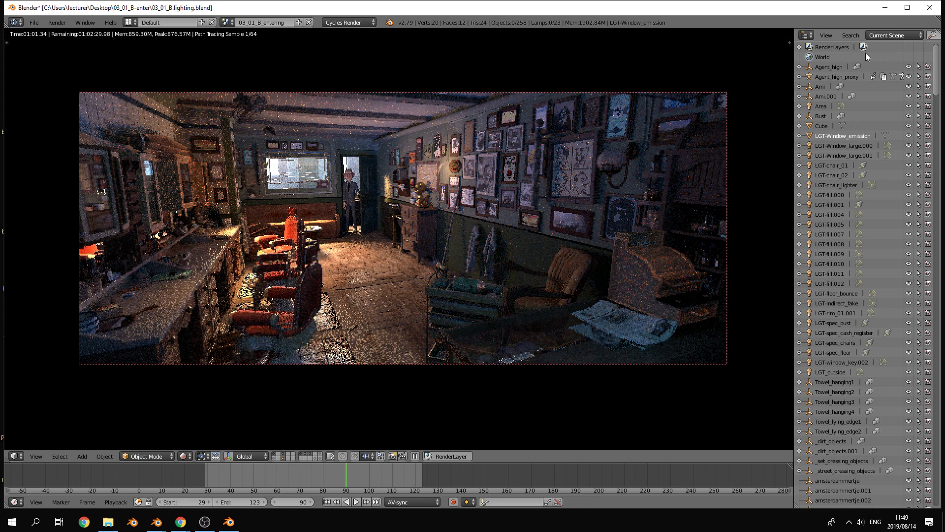
# Step: Set the viewport shading to Solid and split the Outliner area to add a widened Properties editor beneath it
pyautogui.click(184, 457)
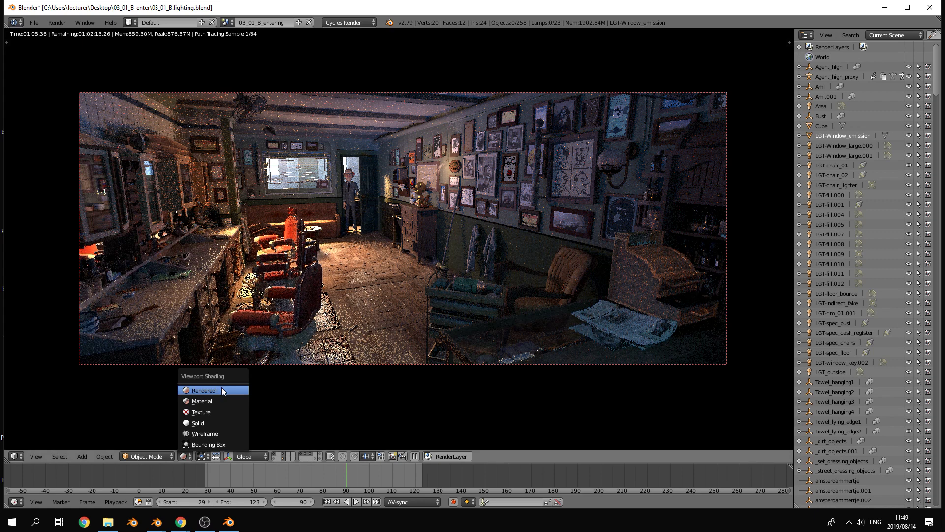
pyautogui.click(207, 424)
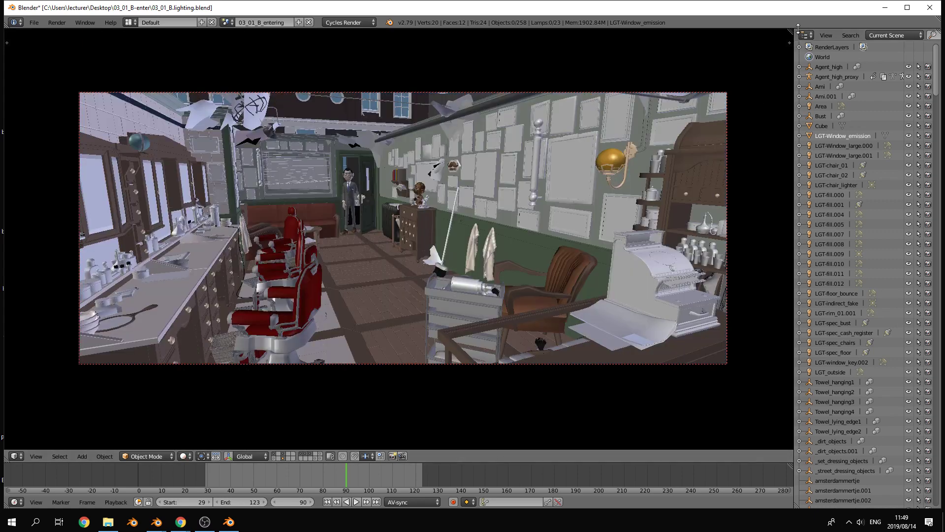
pyautogui.moveTo(938, 32); pyautogui.dragTo(920, 222)
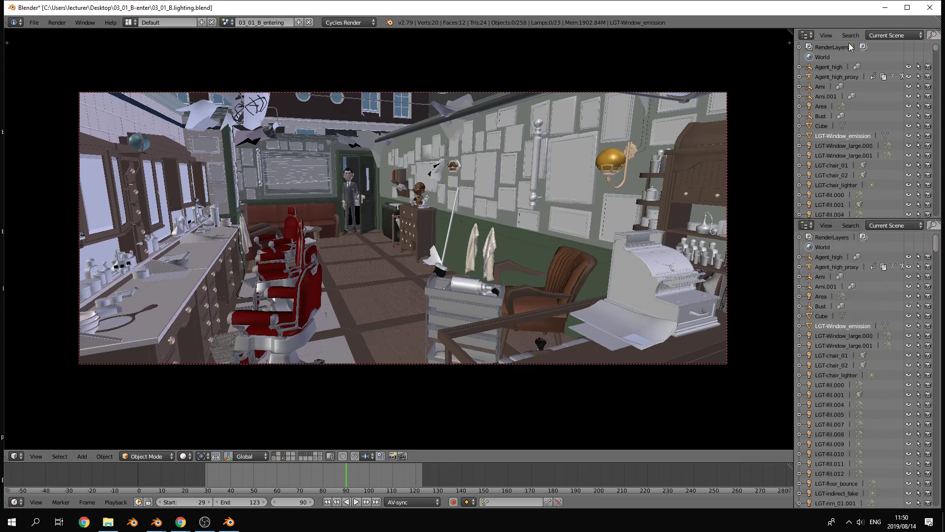
pyautogui.click(808, 225)
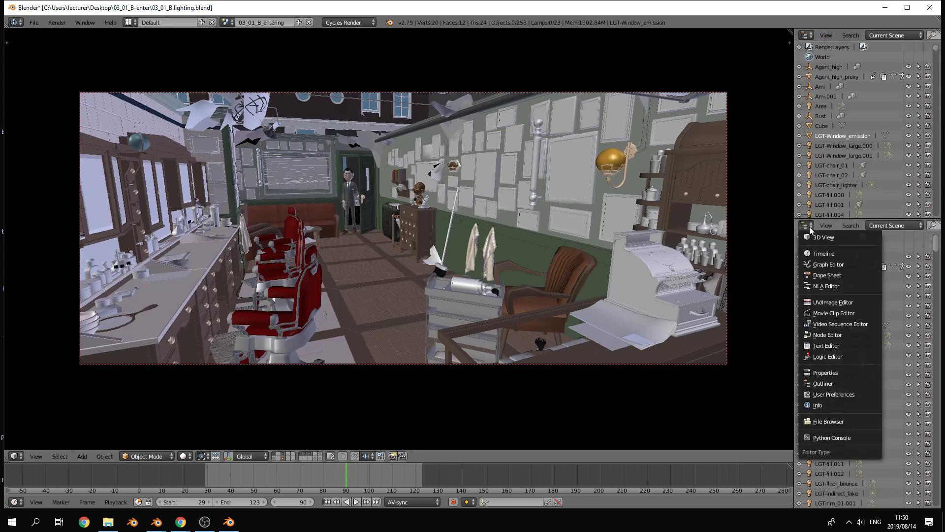
pyautogui.click(826, 373)
pyautogui.moveTo(794, 260); pyautogui.dragTo(682, 261)
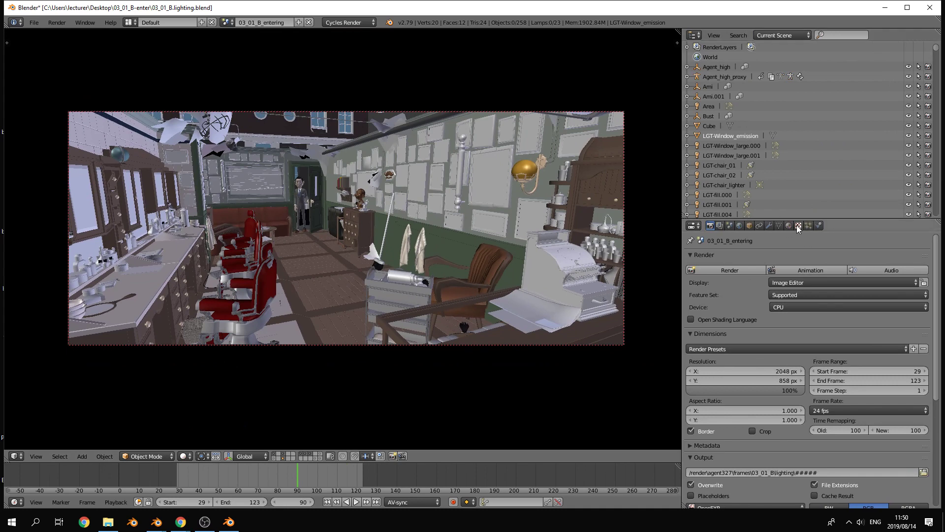
# Step: Inspect the lamp settings of LGT-Window_large.000 and LGT-Window_large.001
pyautogui.click(718, 144)
pyautogui.click(769, 225)
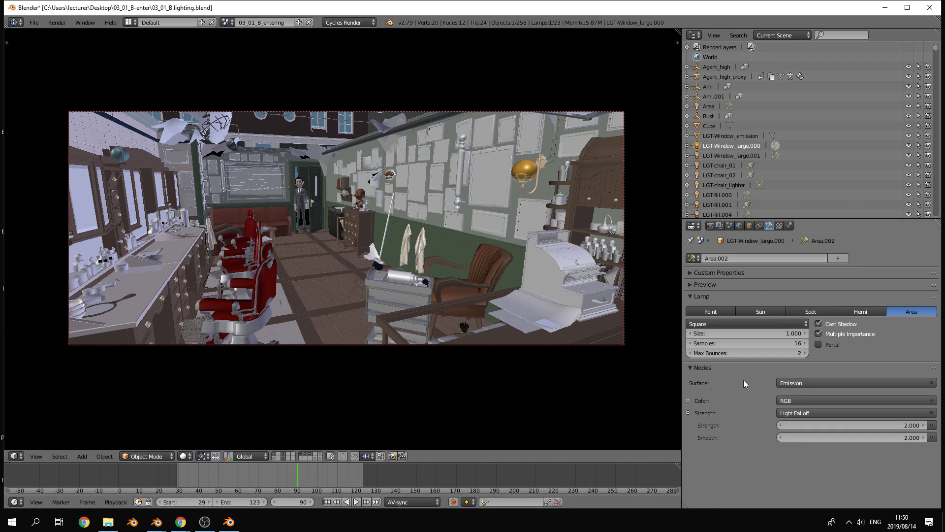
pyautogui.click(744, 156)
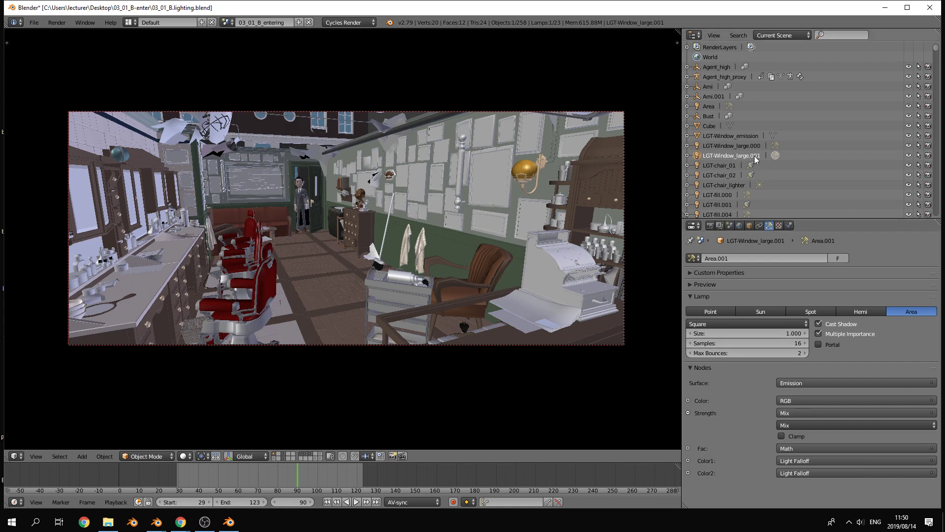
# Step: Hide LGT-Window_large.001, LGT-Window_large.000, the chair lights and the fill lights LGT-fill.000 to LGT-fill.005 in the Outliner
pyautogui.click(909, 155)
pyautogui.scroll(-1, 911, 158)
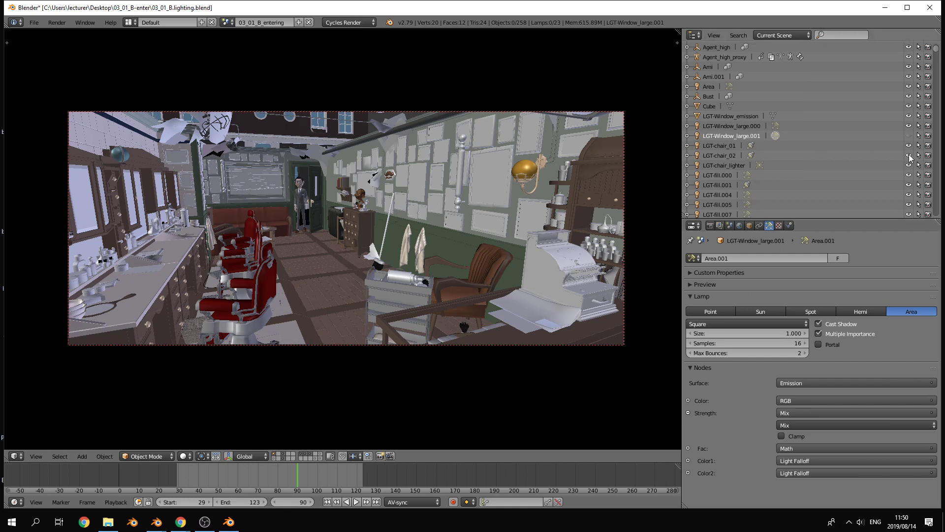
pyautogui.moveTo(910, 129); pyautogui.dragTo(909, 209)
pyautogui.scroll(-4, 909, 210)
pyautogui.scroll(-1, 908, 190)
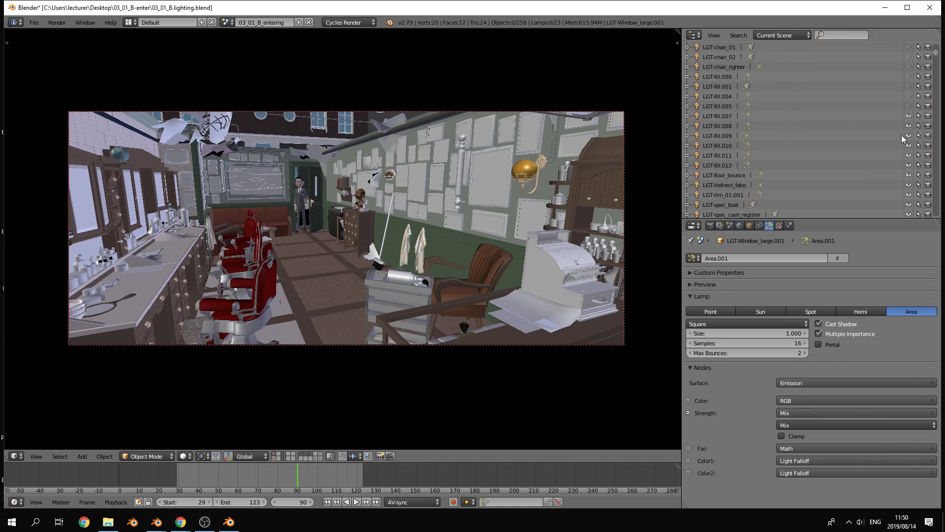
# Step: Check the lamp settings of LGT-fill.007 and LGT-fill.010, and hide all the lights from LGT-fill.007 down to LGT_outside
pyautogui.click(717, 126)
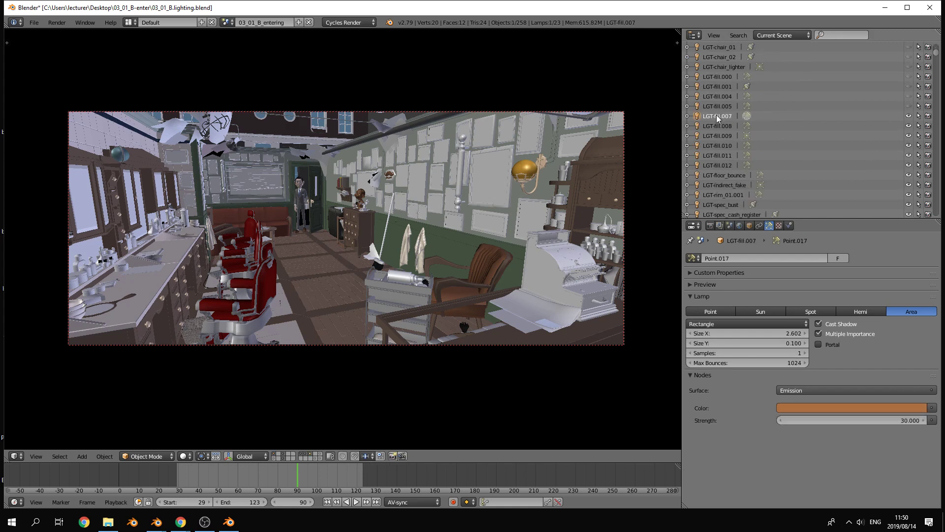
pyautogui.click(718, 145)
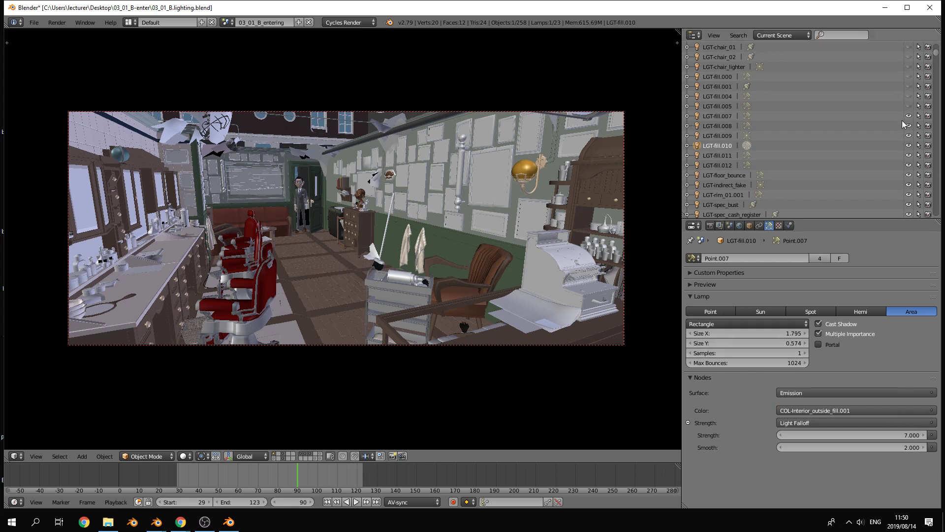
pyautogui.moveTo(909, 116); pyautogui.dragTo(909, 212)
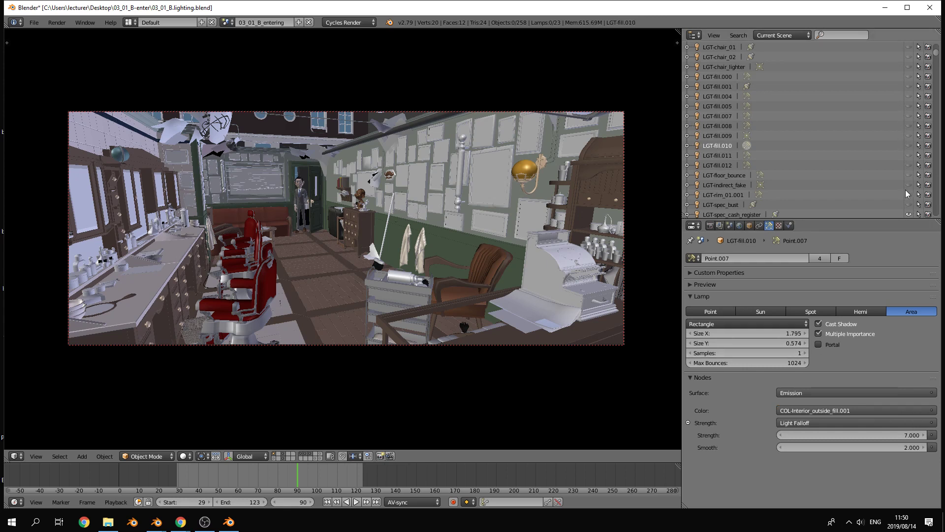
pyautogui.scroll(-3, 906, 187)
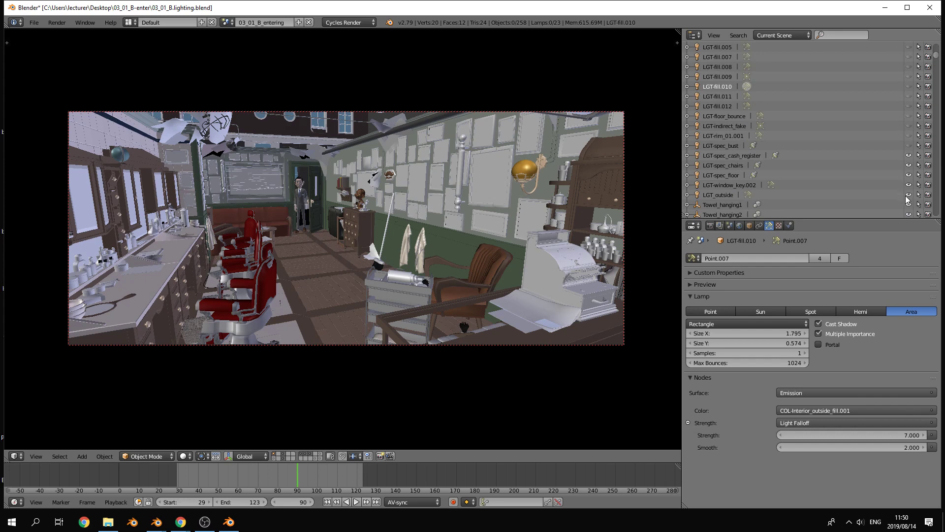
pyautogui.moveTo(909, 188); pyautogui.dragTo(909, 154)
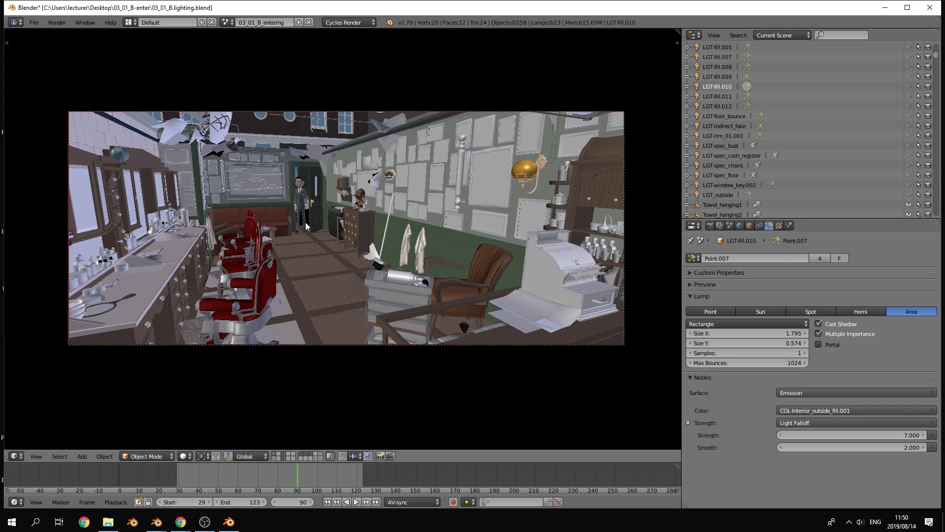
# Step: Set the viewport shading to Rendered, and show and select LGT-Window_large.001 as the only visible LGT light
pyautogui.press('z')
pyautogui.press('z')
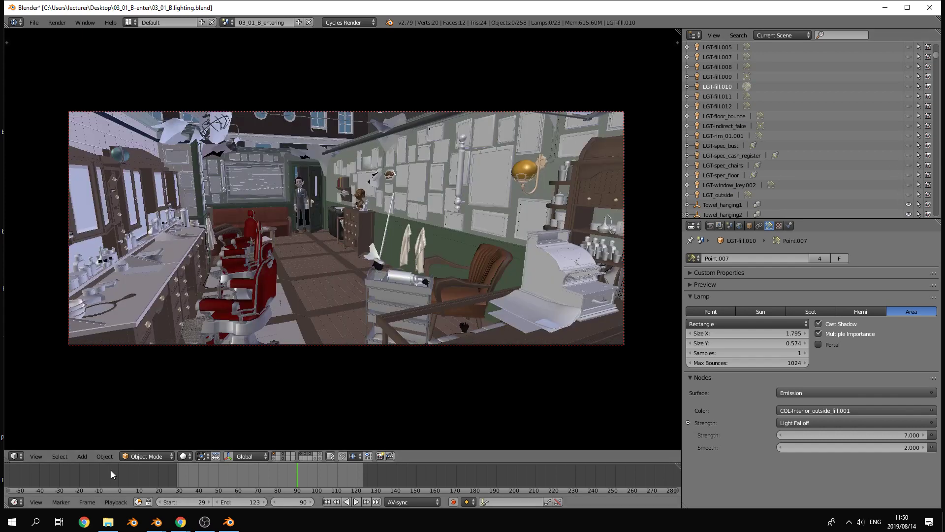
pyautogui.click(182, 456)
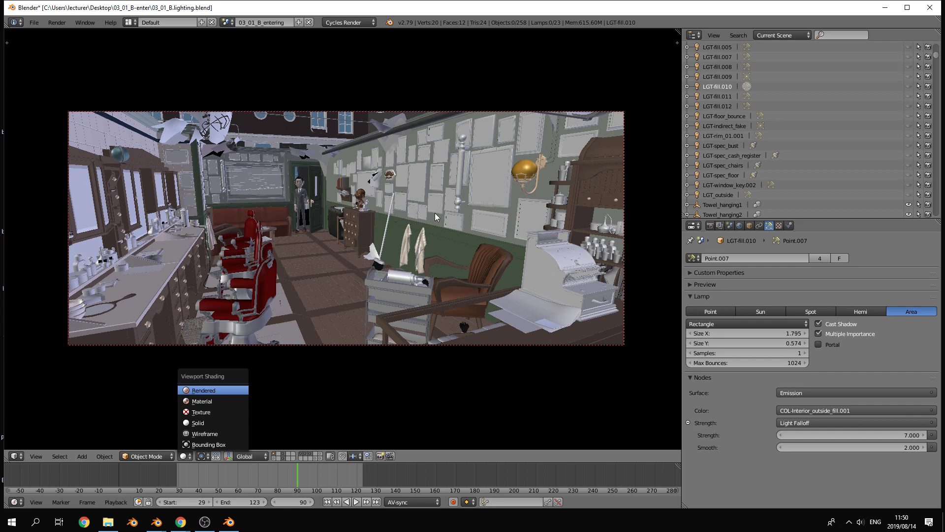
pyautogui.press('Return')
pyautogui.scroll(5, 864, 140)
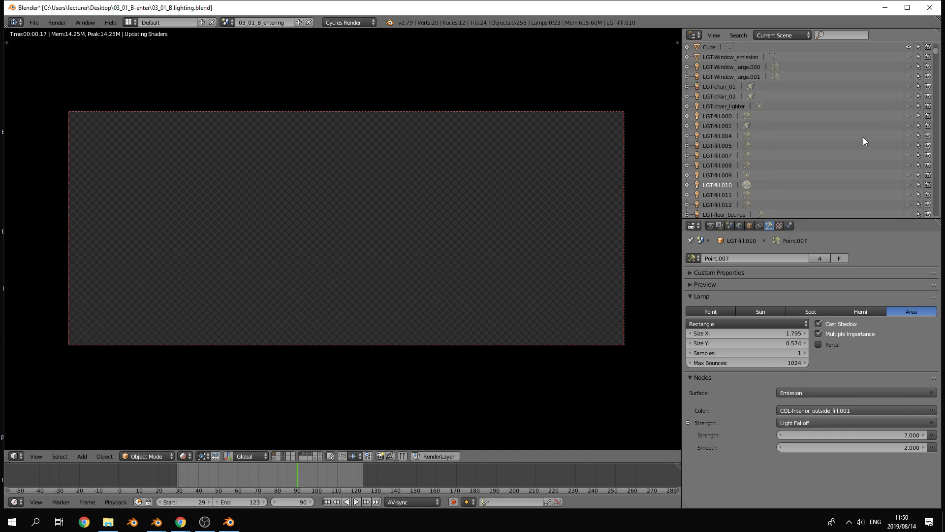
pyautogui.scroll(1, 863, 138)
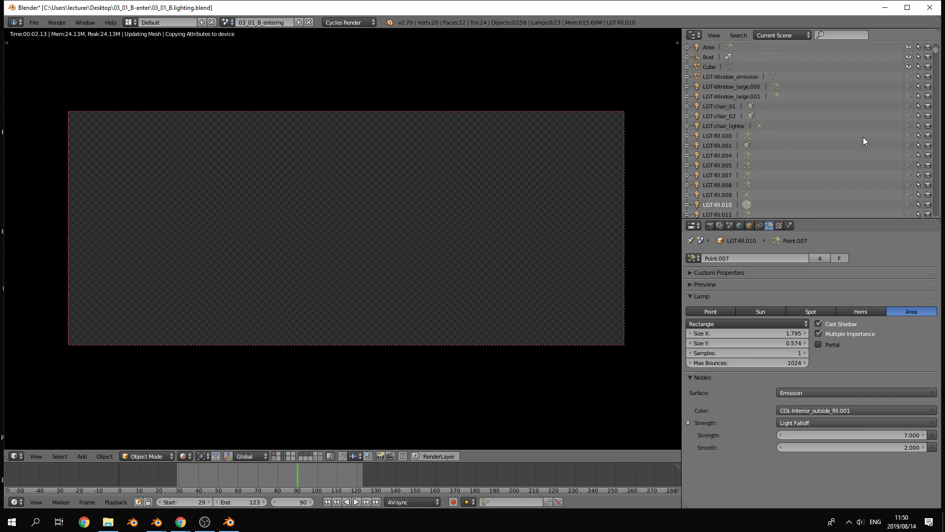
pyautogui.click(908, 97)
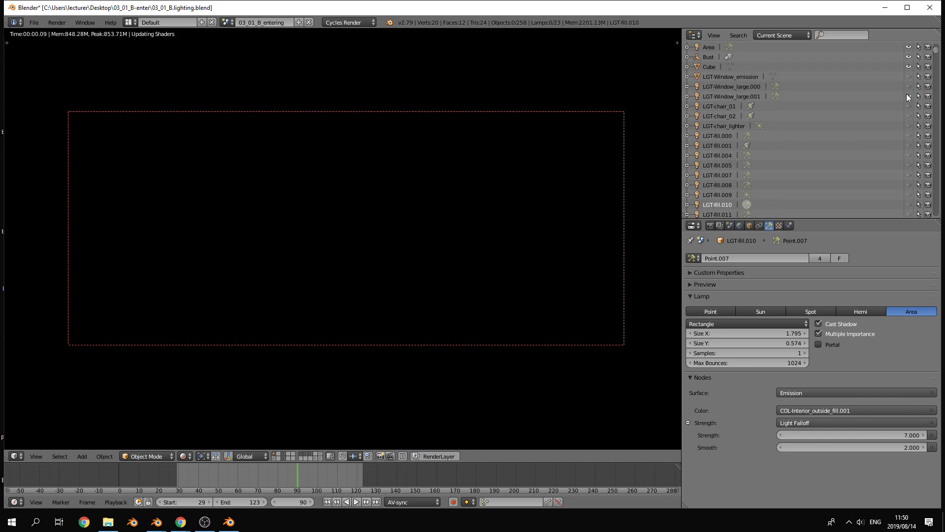
pyautogui.click(746, 95)
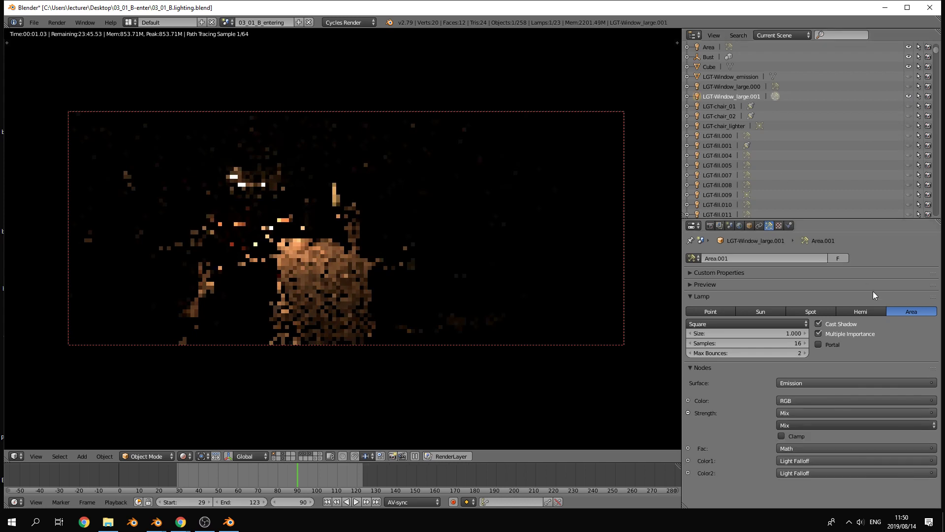
# Step: Try a Max Bounces value of 100 on the LGT-Window_large.001 lamp, and set it back to 2
pyautogui.click(721, 352)
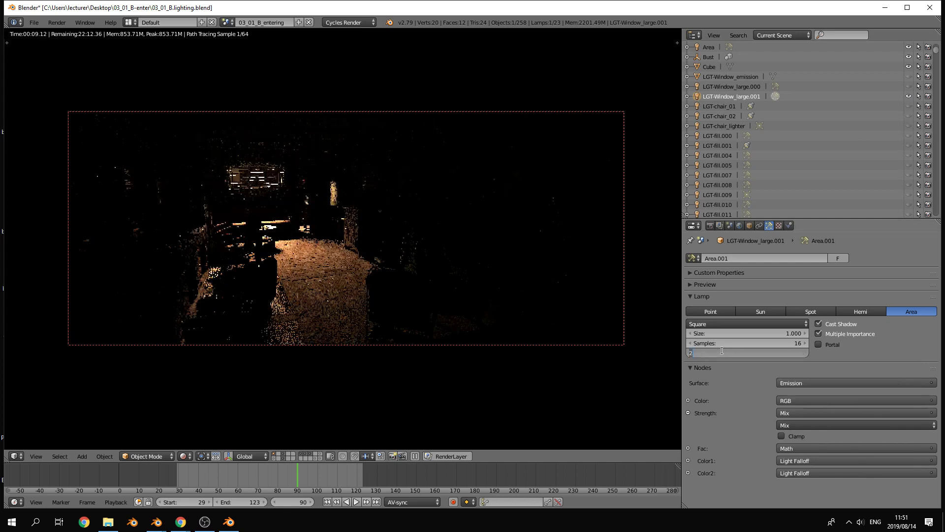
pyautogui.write('00')
pyautogui.press('Return')
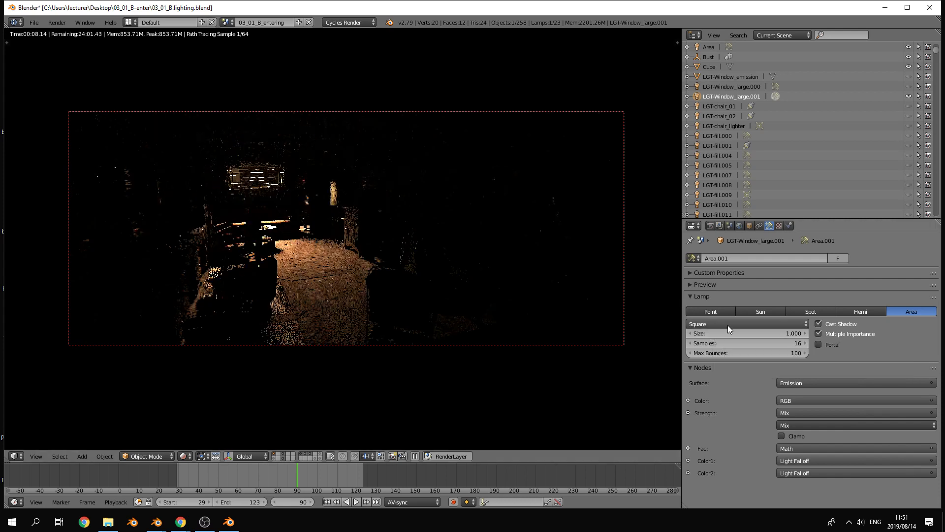
pyautogui.click(779, 350)
pyautogui.write('2')
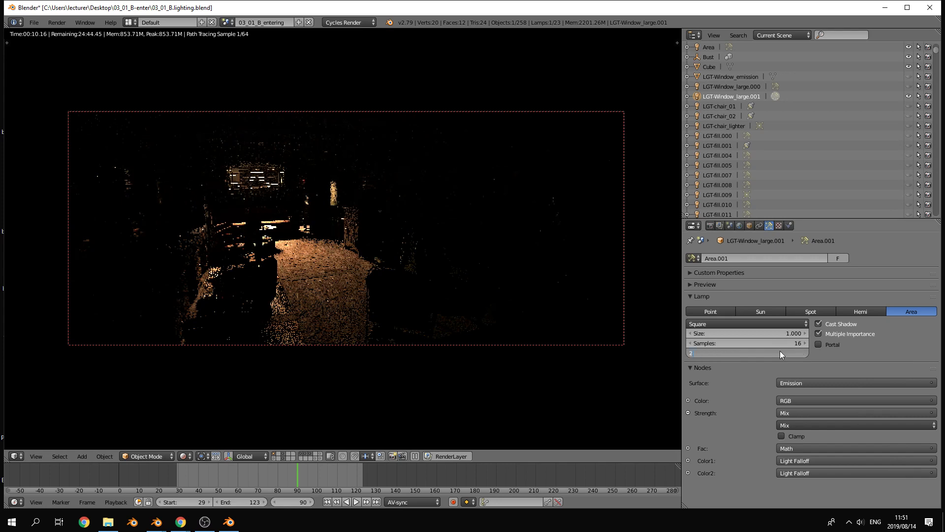
pyautogui.press('Return')
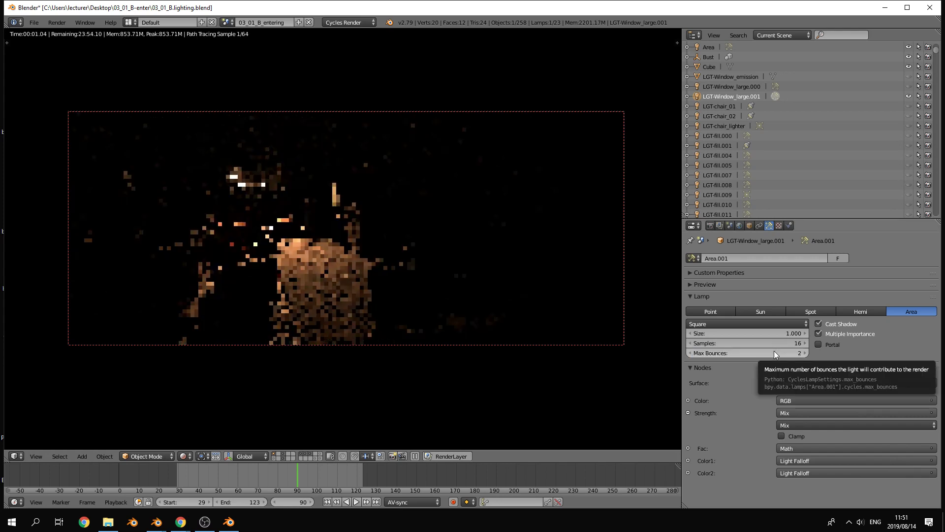
# Step: In the scene's render Light Paths settings, set the maximum bounces to 20 and the diffuse bounces to 10
pyautogui.click(711, 226)
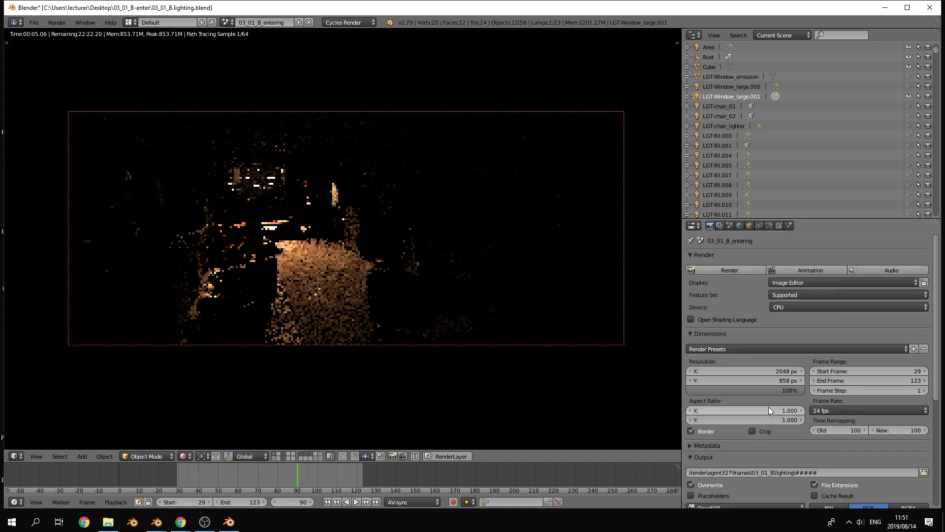
pyautogui.scroll(-5, 756, 392)
pyautogui.scroll(-3, 756, 392)
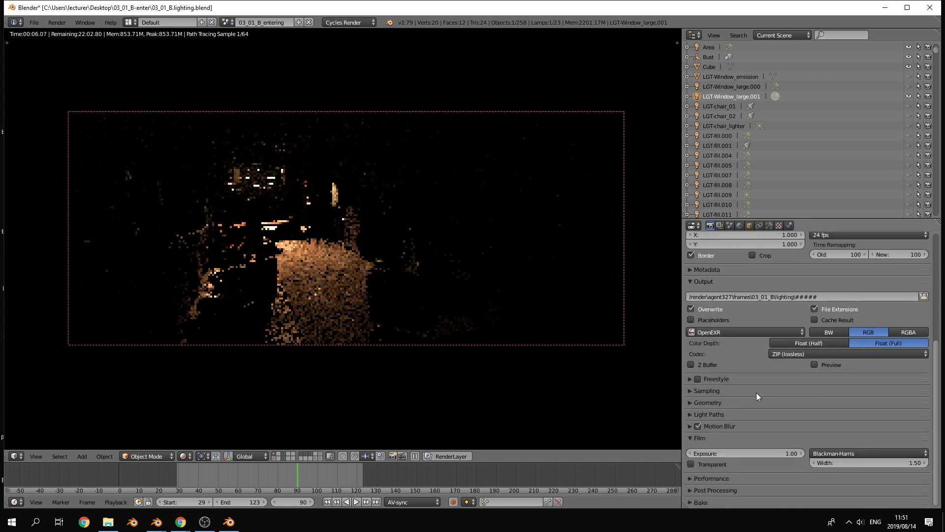
pyautogui.click(691, 414)
pyautogui.scroll(-3, 745, 402)
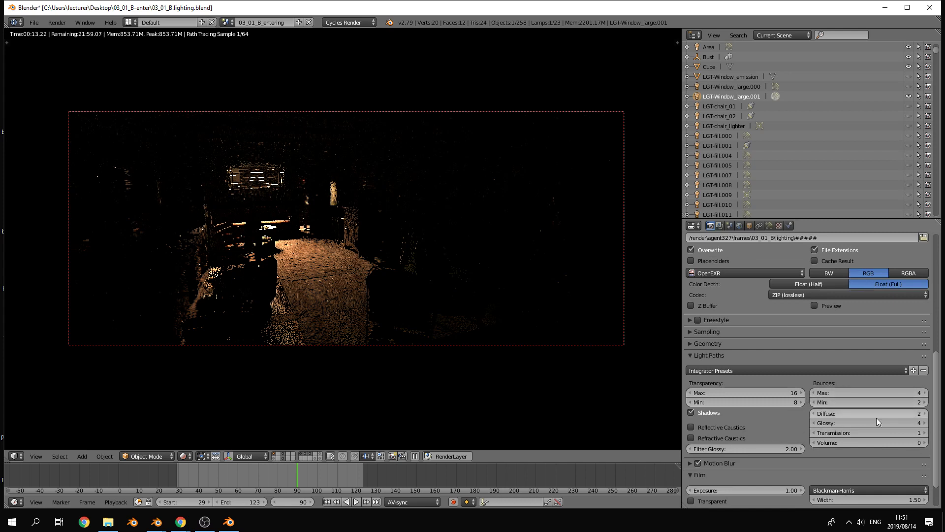
pyautogui.click(927, 413)
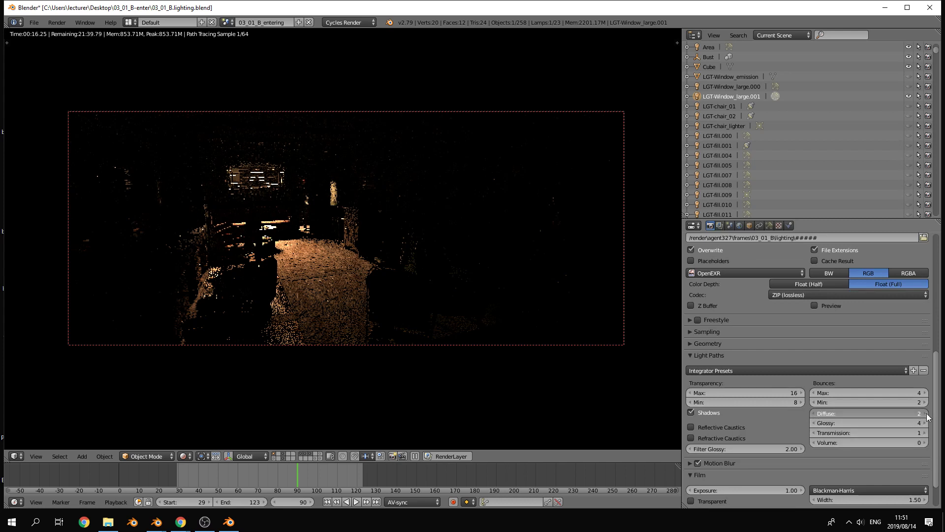
pyautogui.doubleClick(904, 392)
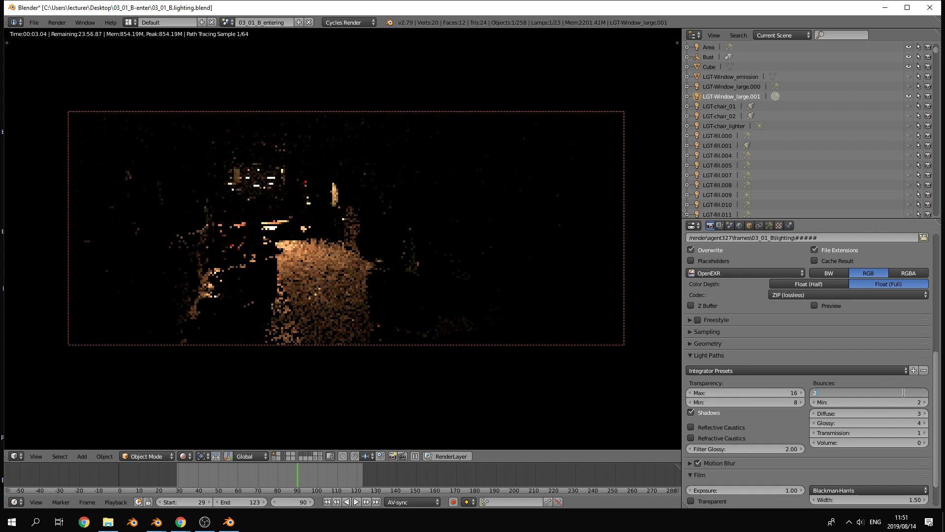
pyautogui.write('20')
pyautogui.press('Return')
pyautogui.click(902, 413)
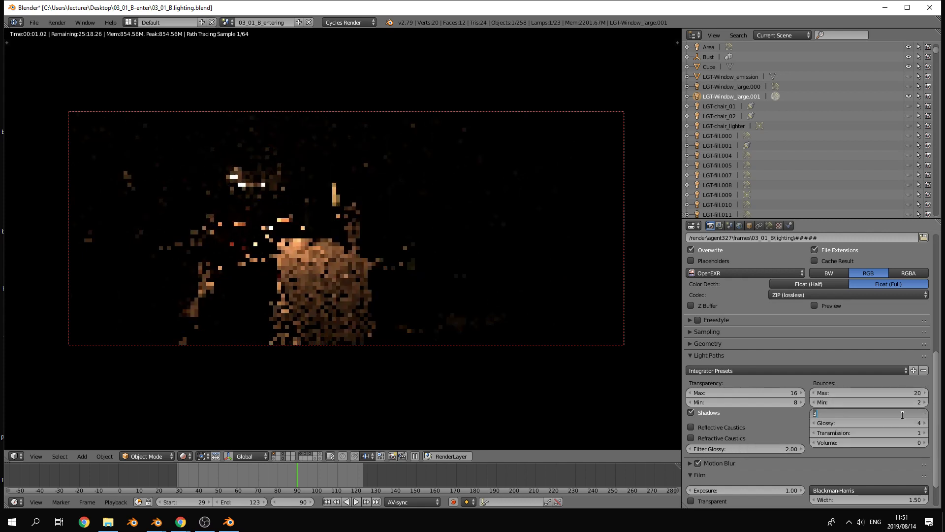
pyautogui.write('10')
pyautogui.press('Return')
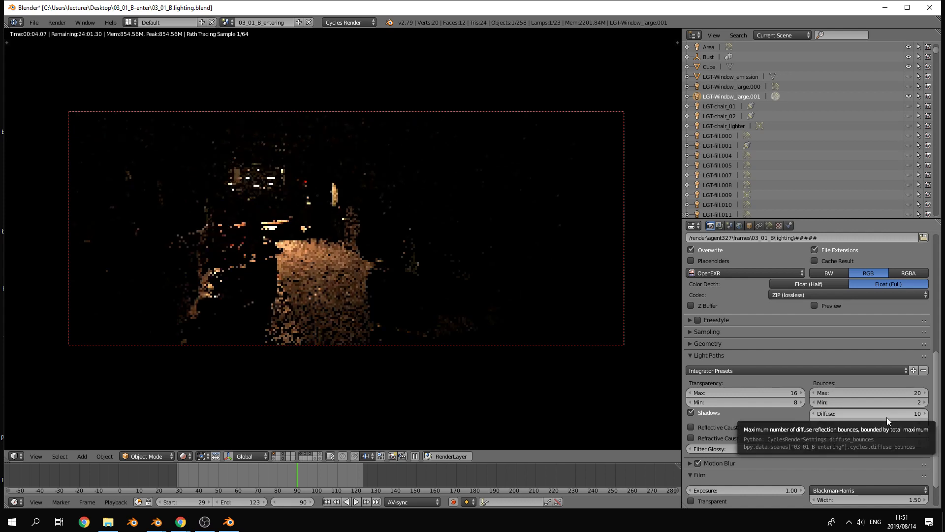
# Step: Enlarge the Outliner downward over the Properties editor and hide LGT-Window_large.001
pyautogui.scroll(-2, 787, 418)
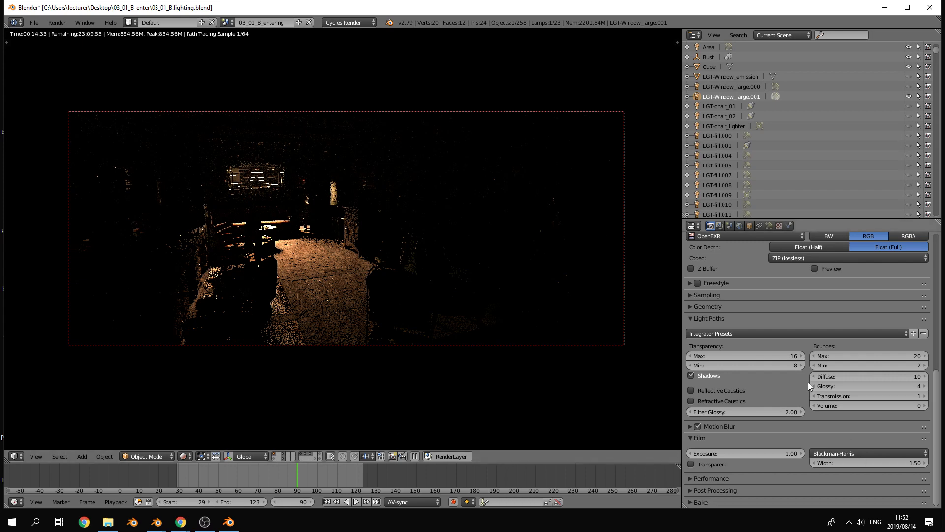
pyautogui.scroll(10, 810, 386)
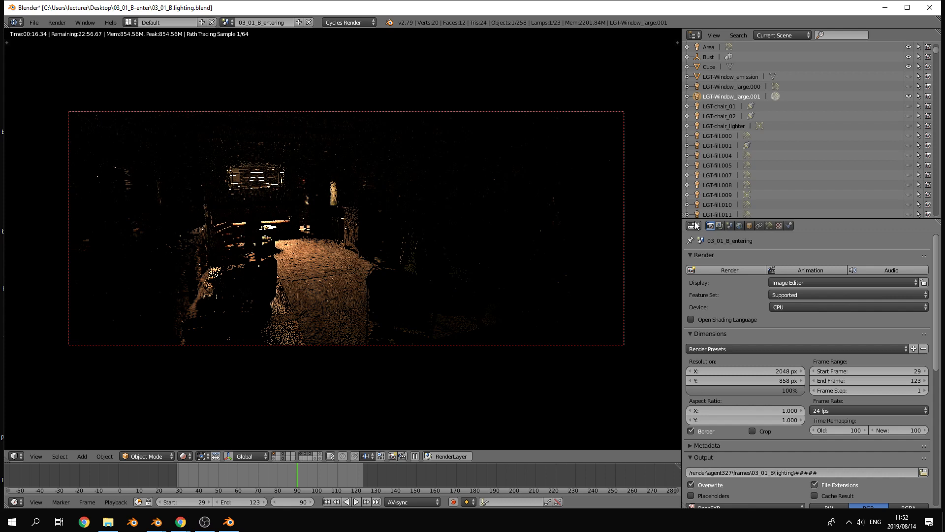
pyautogui.moveTo(700, 220); pyautogui.dragTo(706, 341)
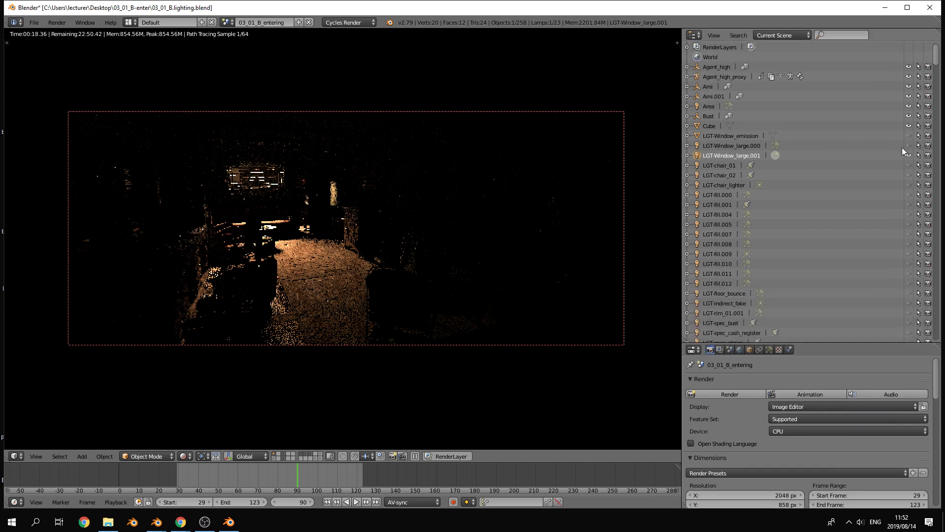
pyautogui.click(909, 157)
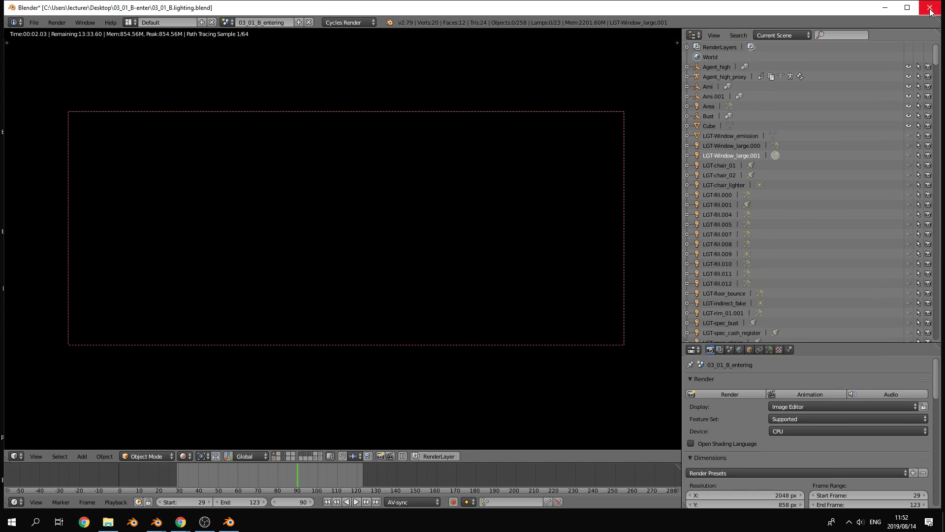
# Step: Quit Blender without saving the scene and close the blender-2.79-windows64 folder window
pyautogui.click(33, 22)
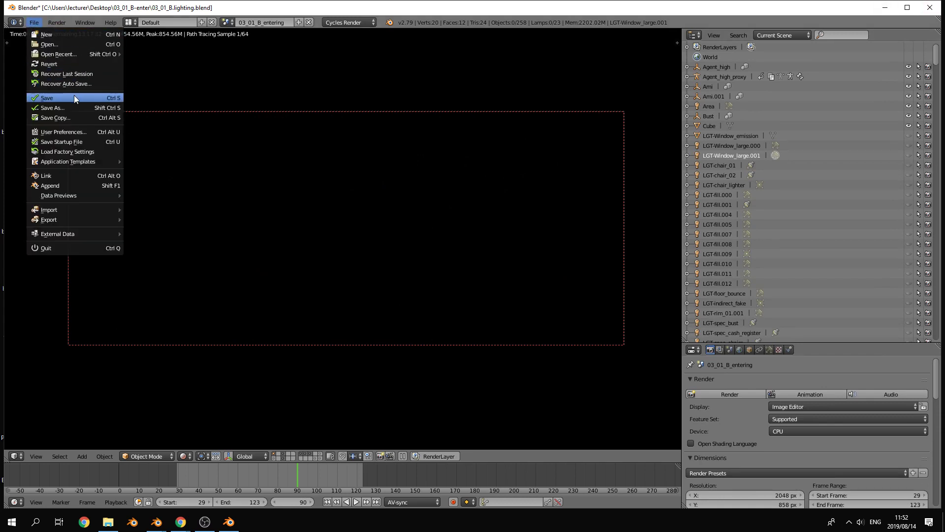
pyautogui.click(928, 7)
pyautogui.click(475, 296)
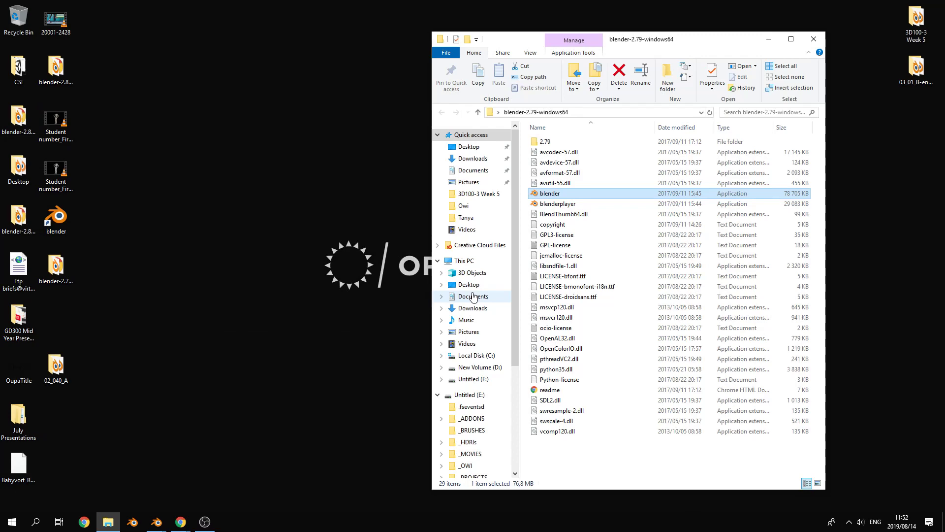
pyautogui.click(813, 39)
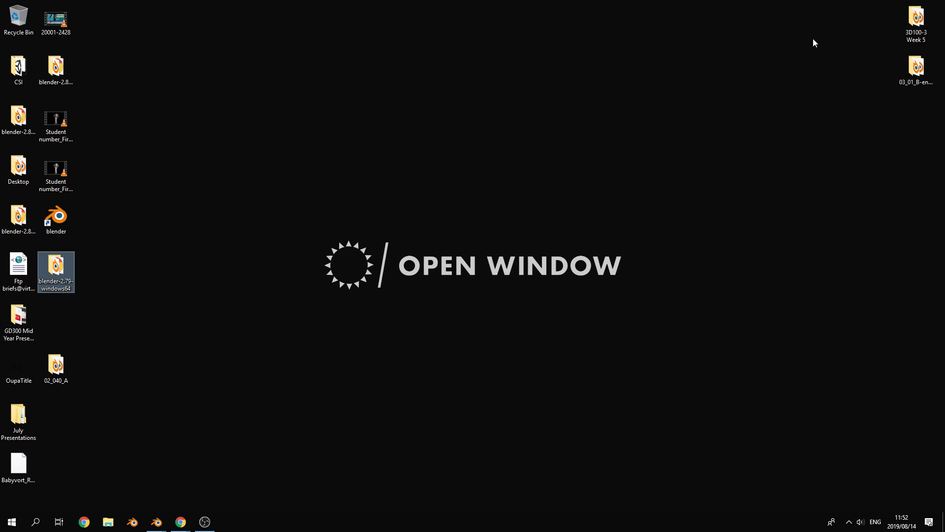
# Step: Move the 02_040_A folder on the desktop directly beneath the blender-2.79-windows64 folder
pyautogui.click(635, 132)
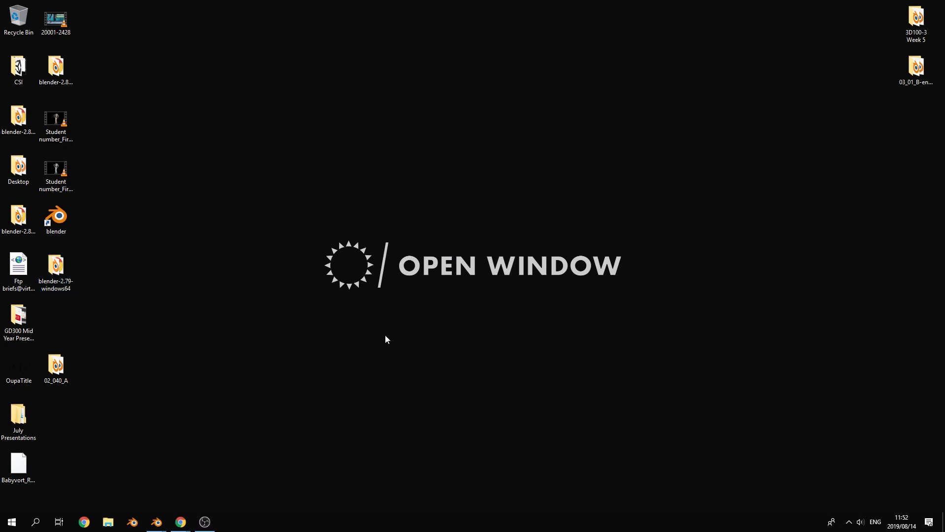
pyautogui.moveTo(63, 367); pyautogui.dragTo(72, 324)
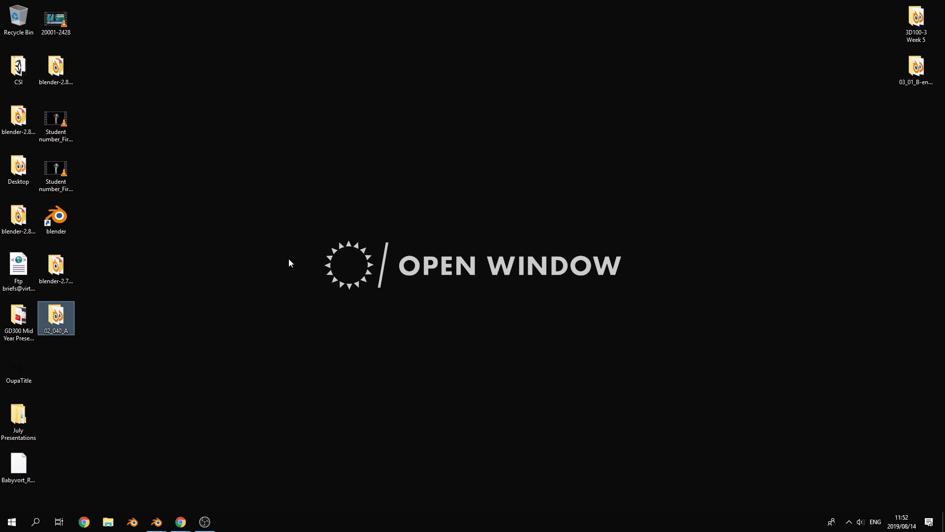
pyautogui.click(204, 522)
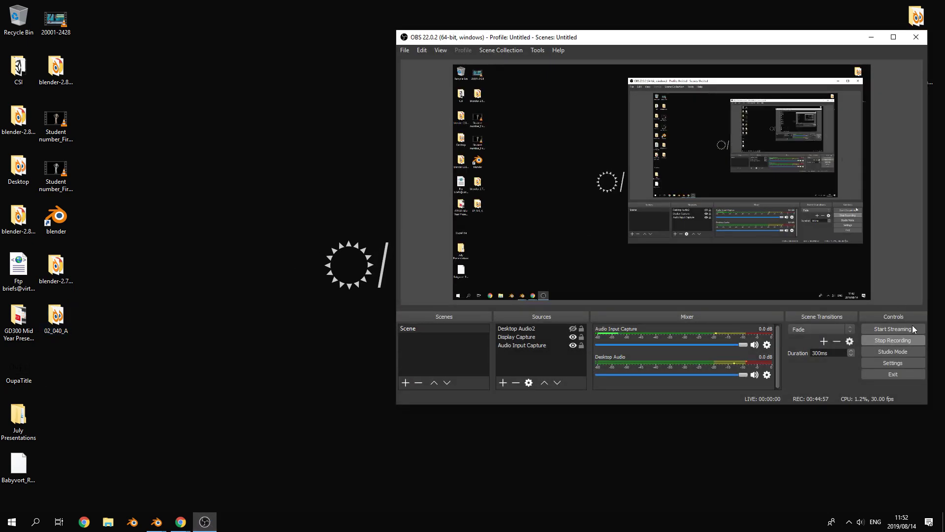